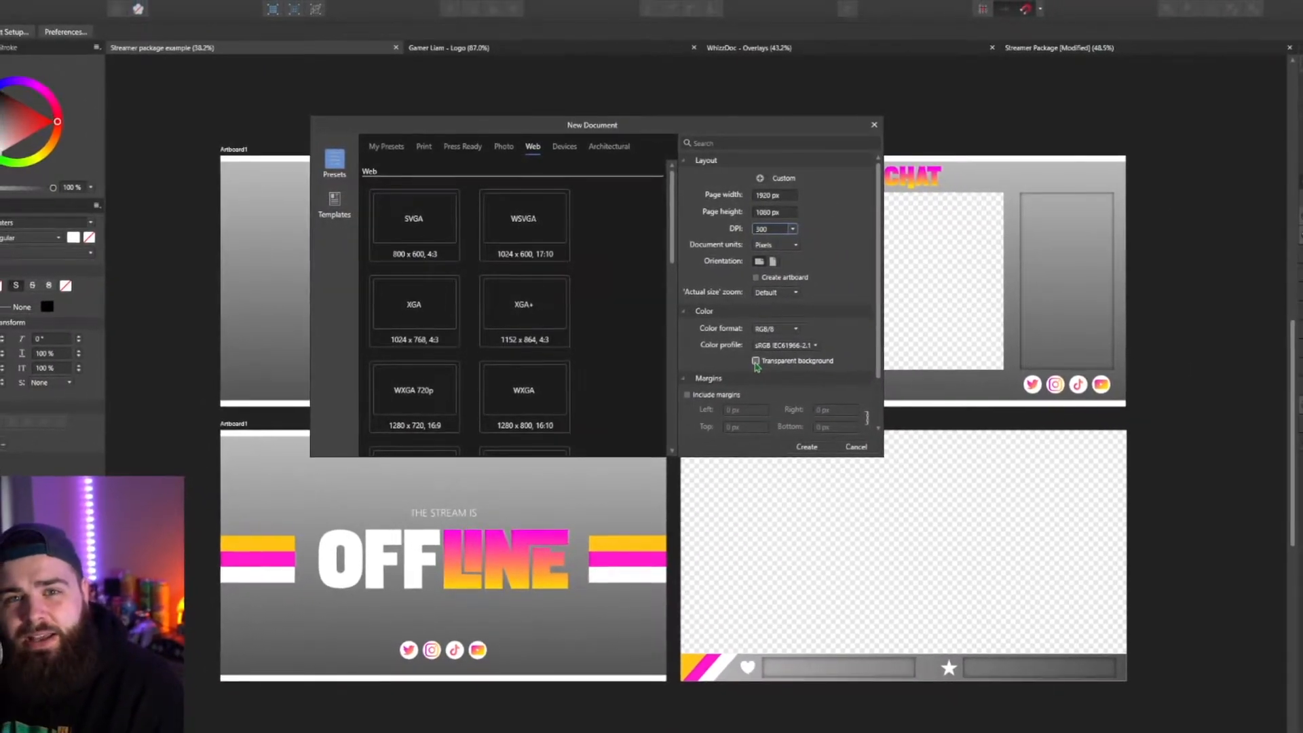
- Create a new 1920 x 1080 px web document at 300 DPI with a transparent background
left_click(756, 361)
scroll(541, 288, "down", 5)
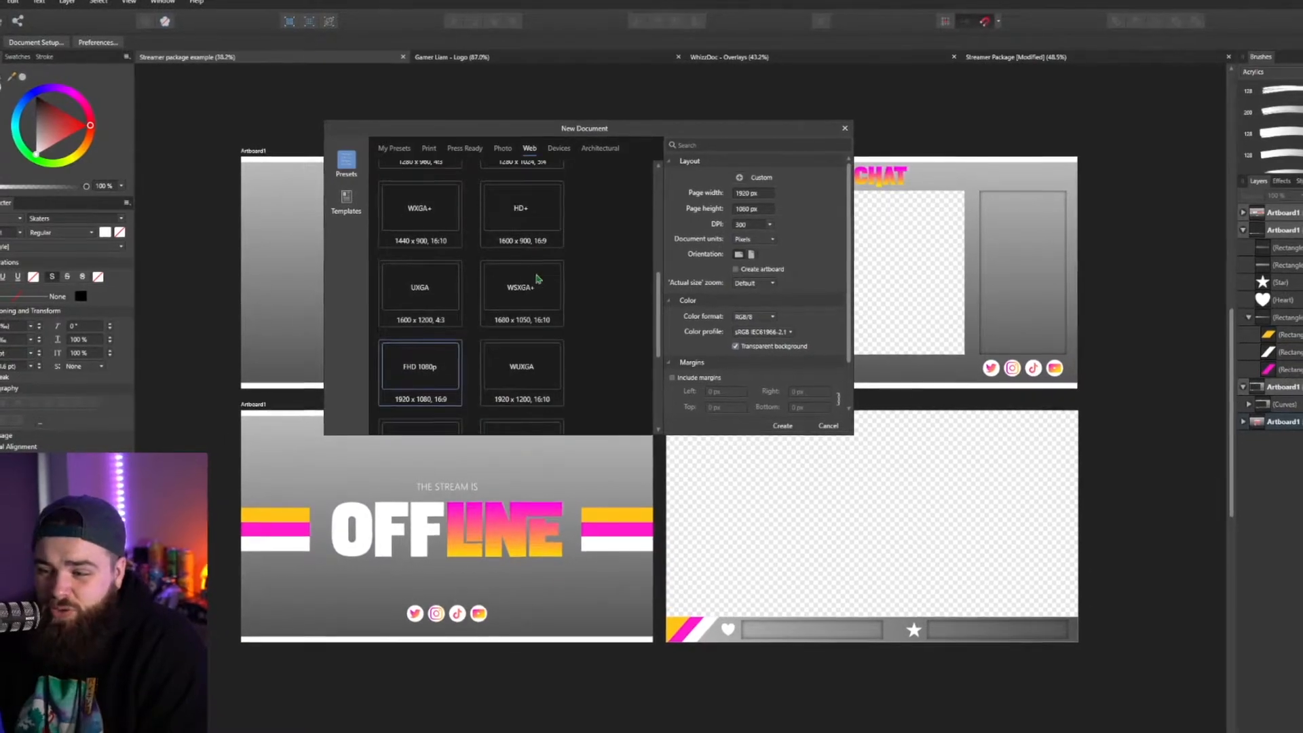
scroll(536, 278, "down", 2)
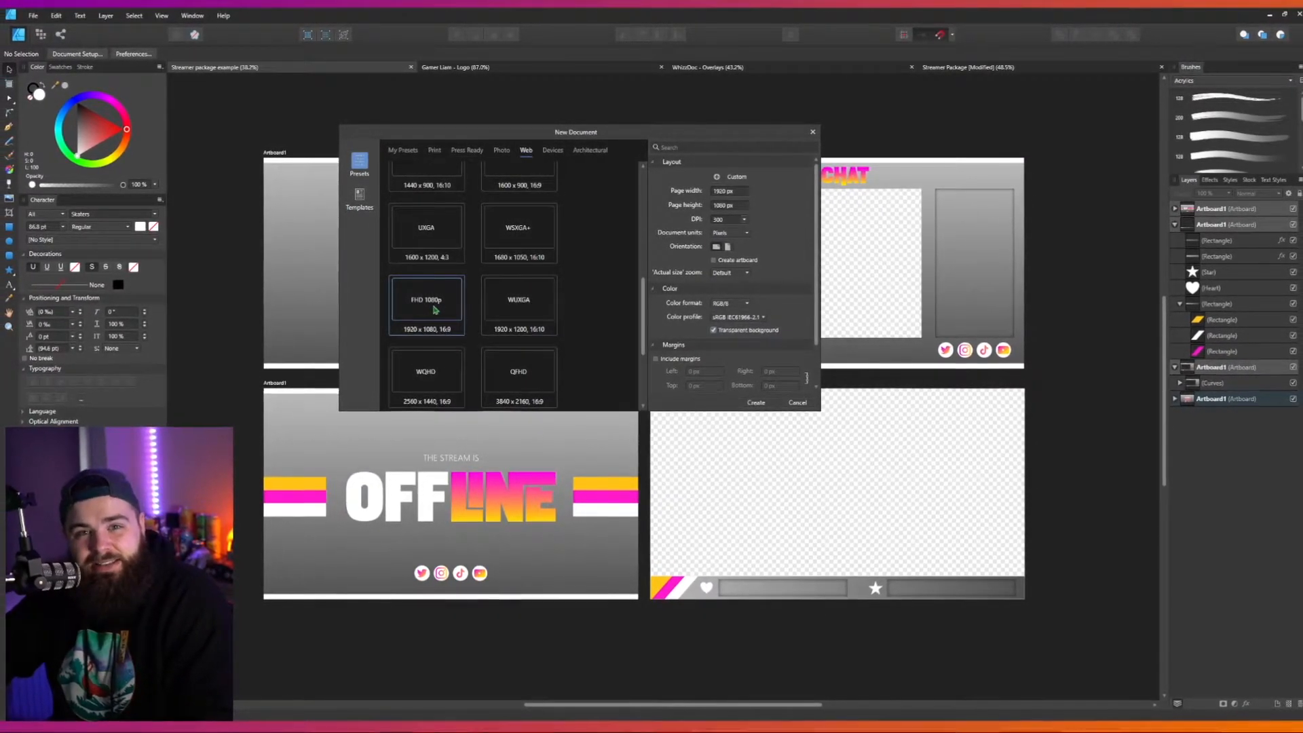
left_click(756, 402)
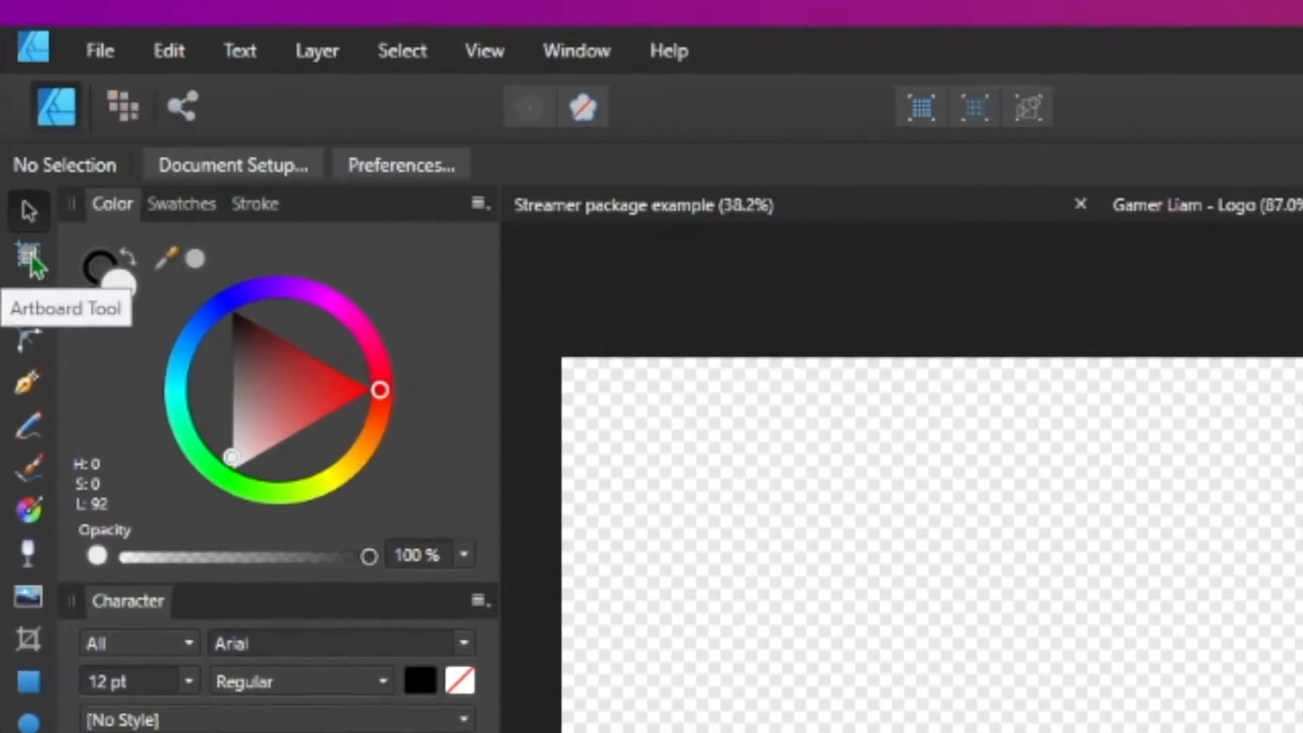
- Insert an artboard at the document's size
left_click(12, 89)
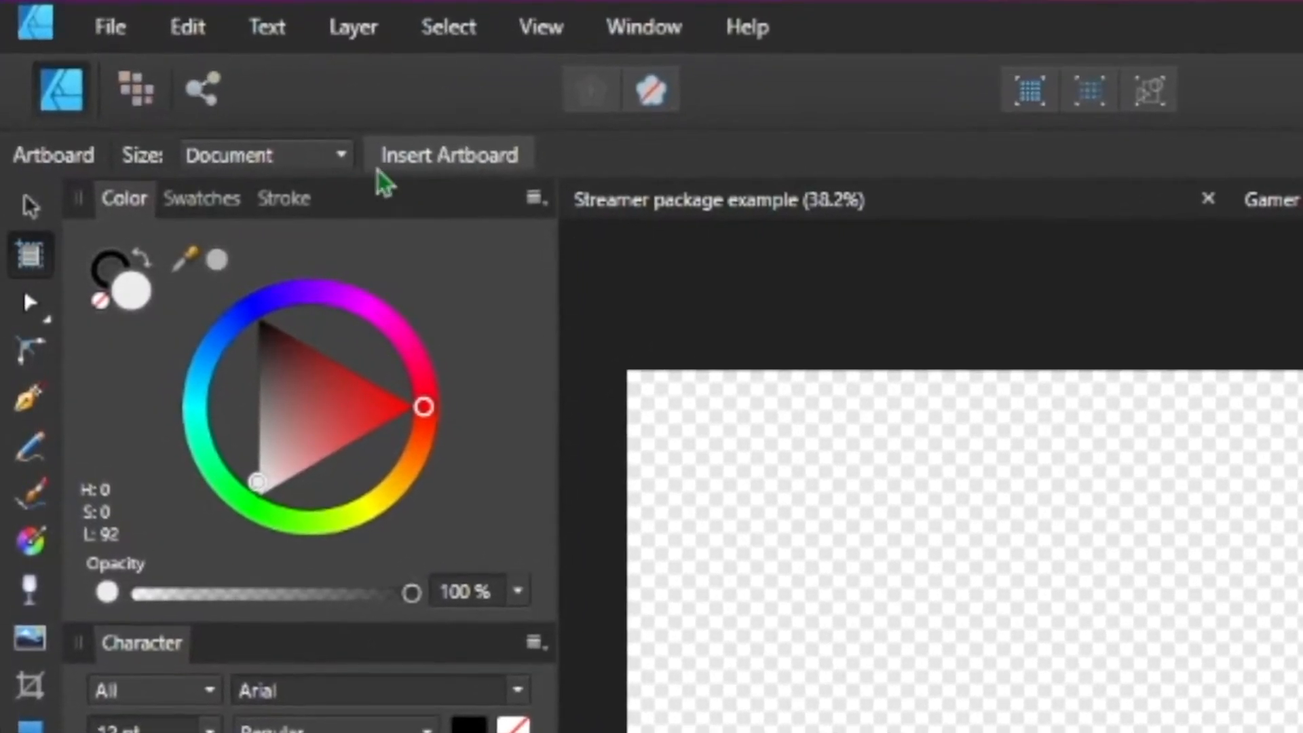
left_click(484, 159)
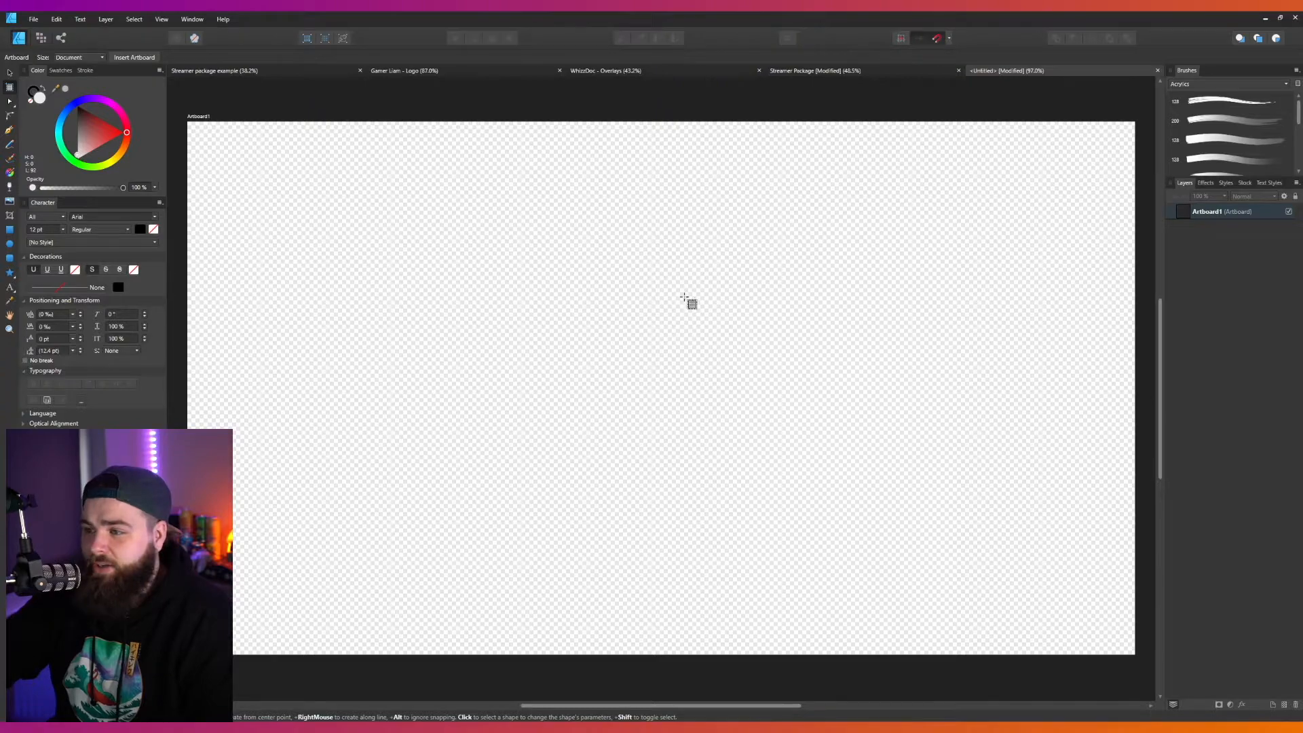
scroll(692, 302, "down", 1)
key("v")
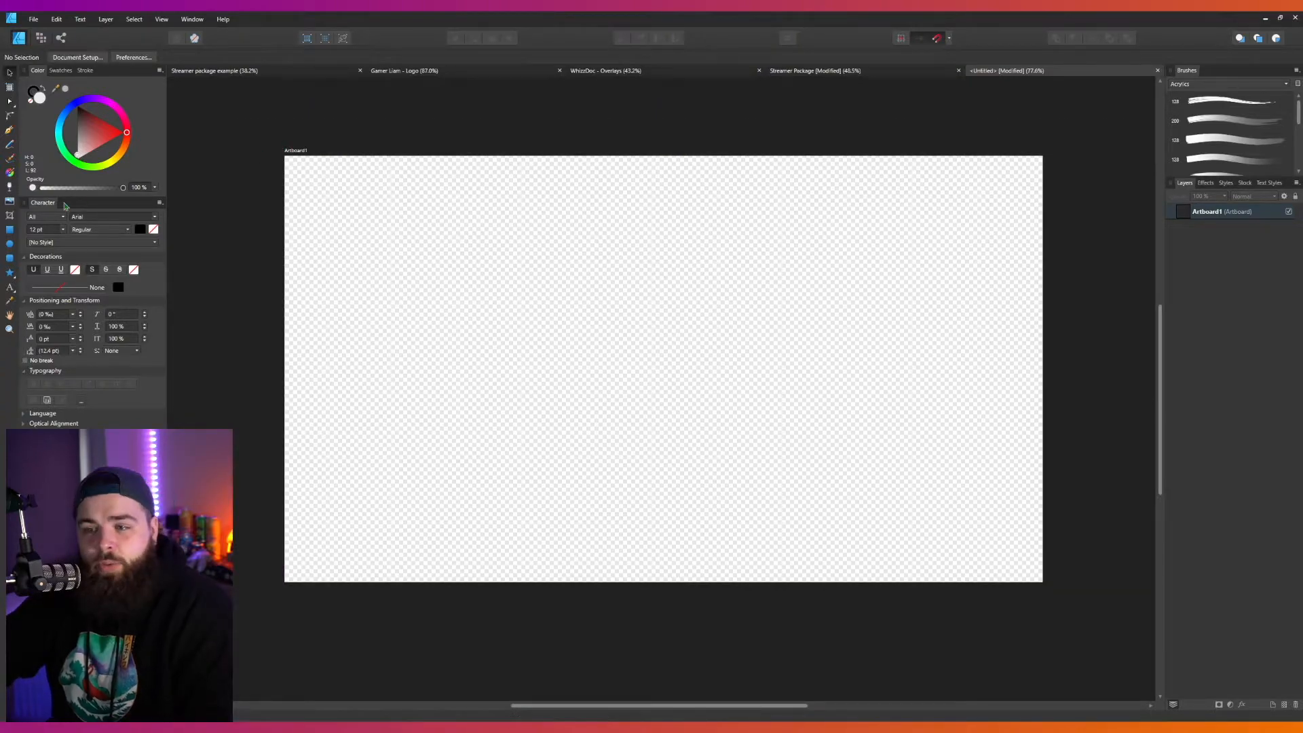
- Draw a rectangle covering the whole artboard and fill it with mid grey
left_click(10, 231)
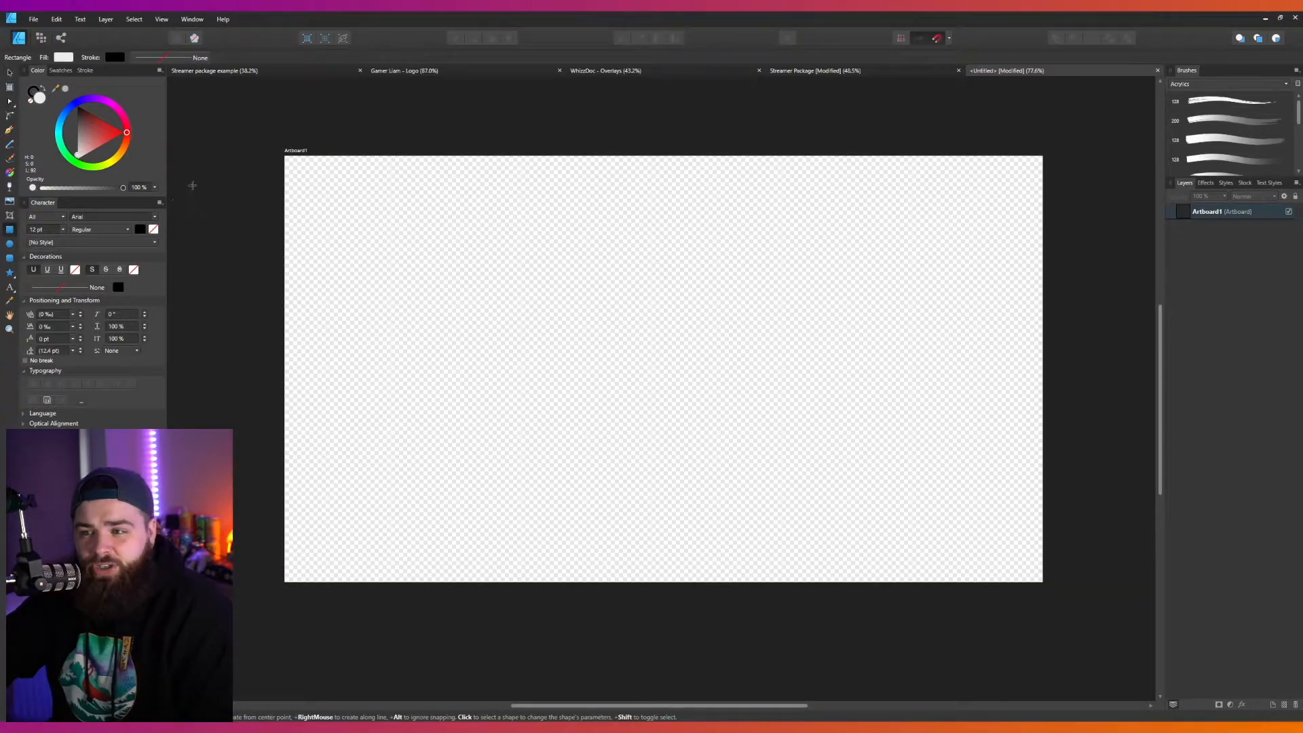
left_click_drag(284, 155, 1042, 581)
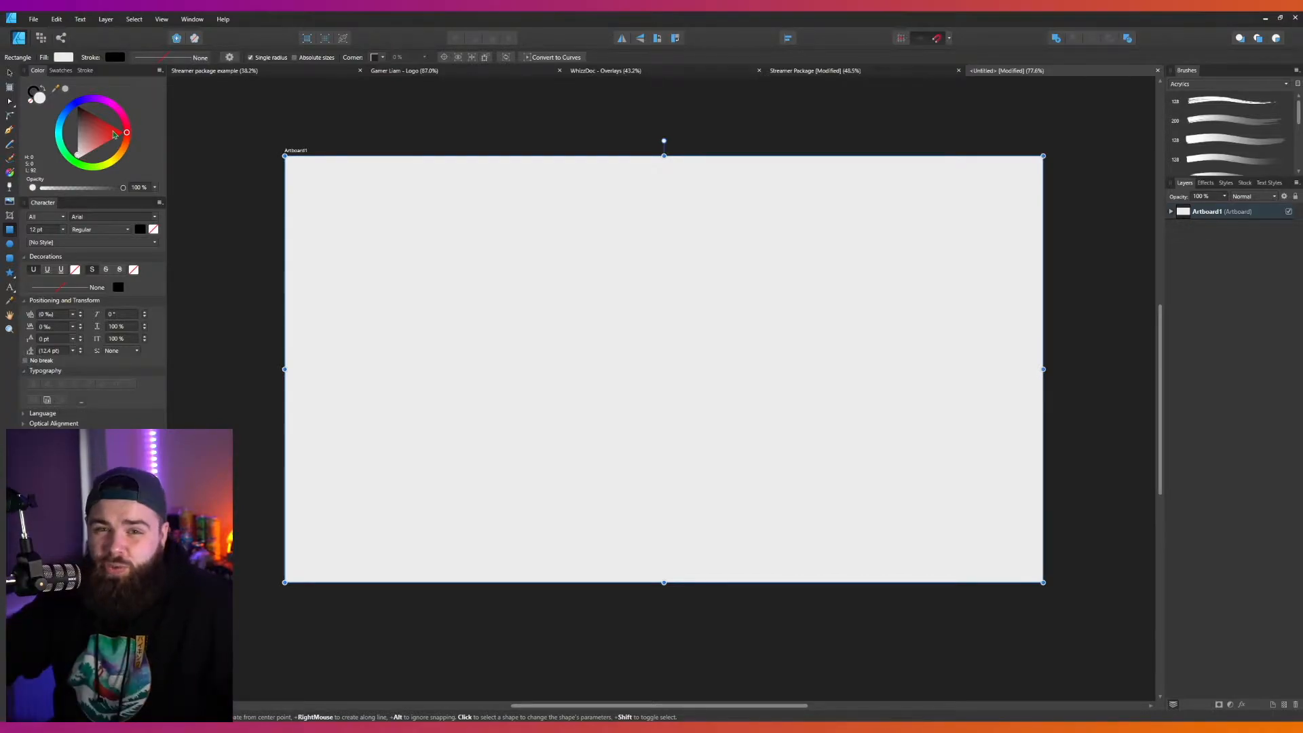
left_click(81, 144)
left_click_drag(72, 142, 69, 135)
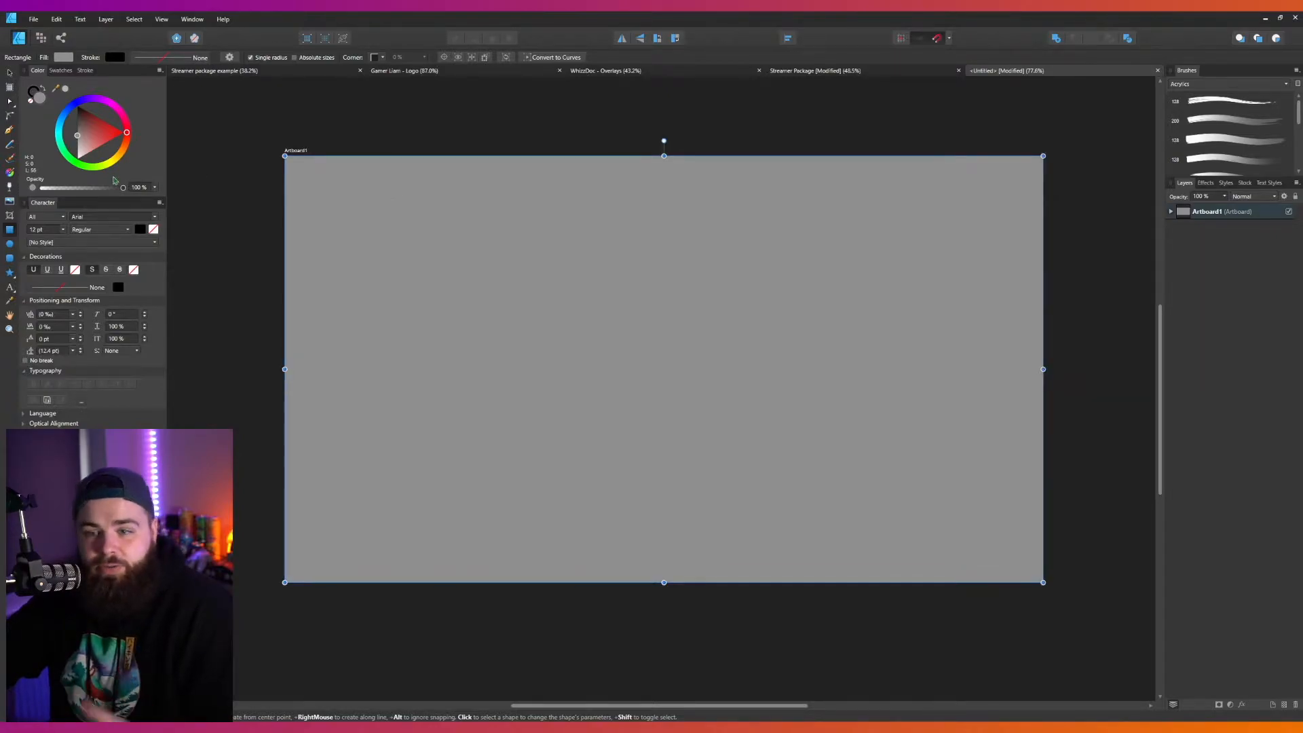
left_click(374, 148)
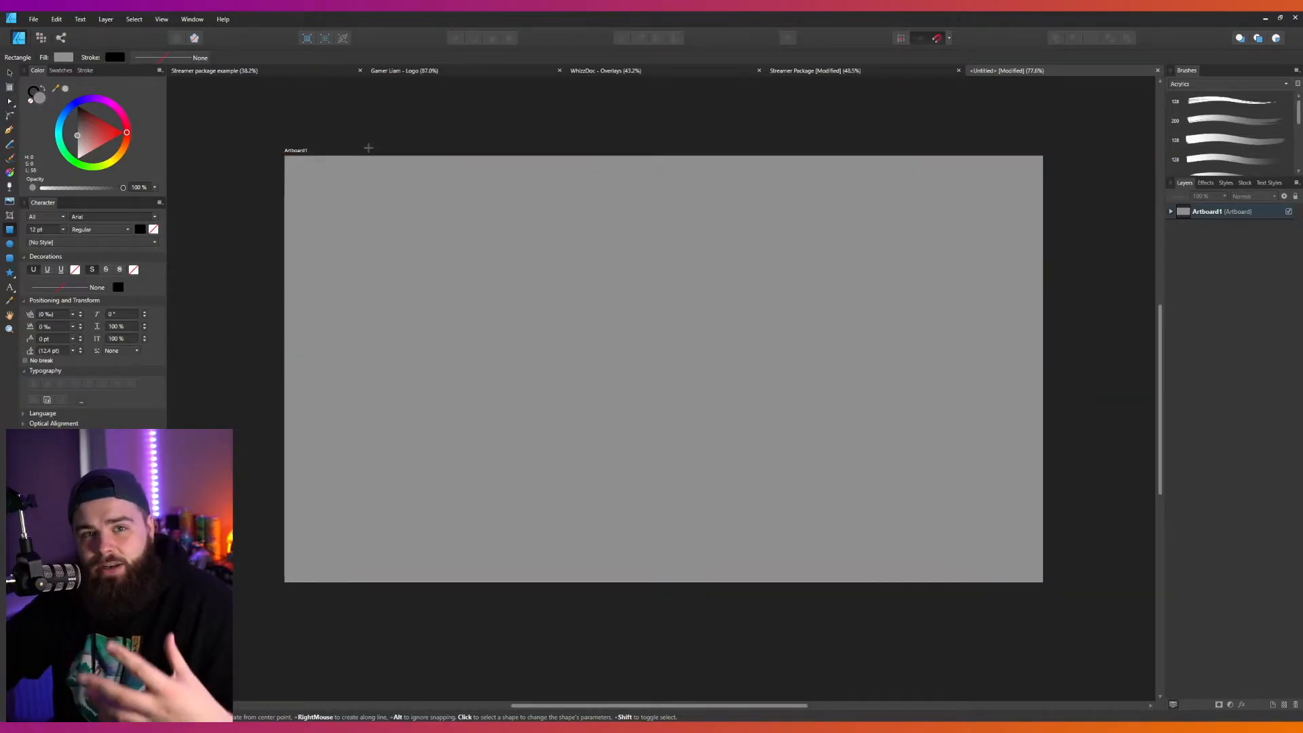
- Draw a thin full-width strip along the artboard's top edge and place a copy along its bottom edge
left_click_drag(286, 157, 1049, 171)
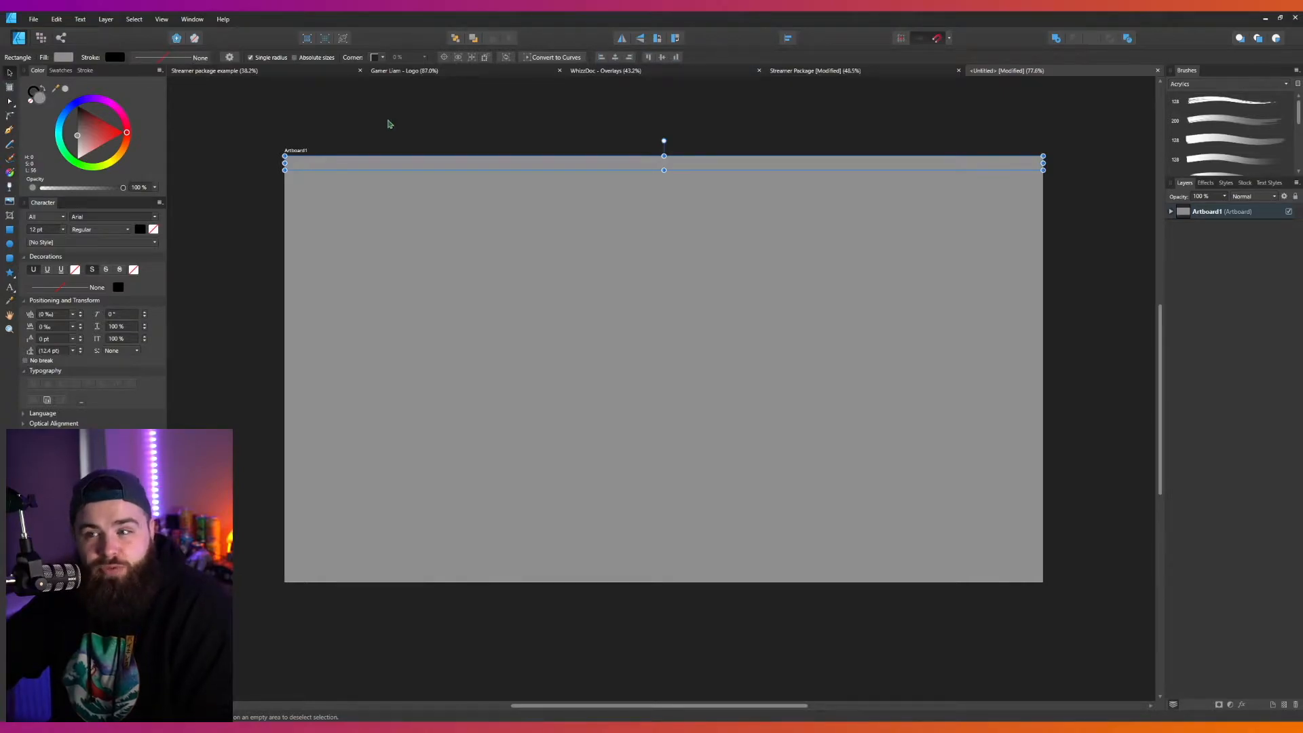
left_click_drag(613, 166, 613, 329)
left_click_drag(610, 574, 609, 579)
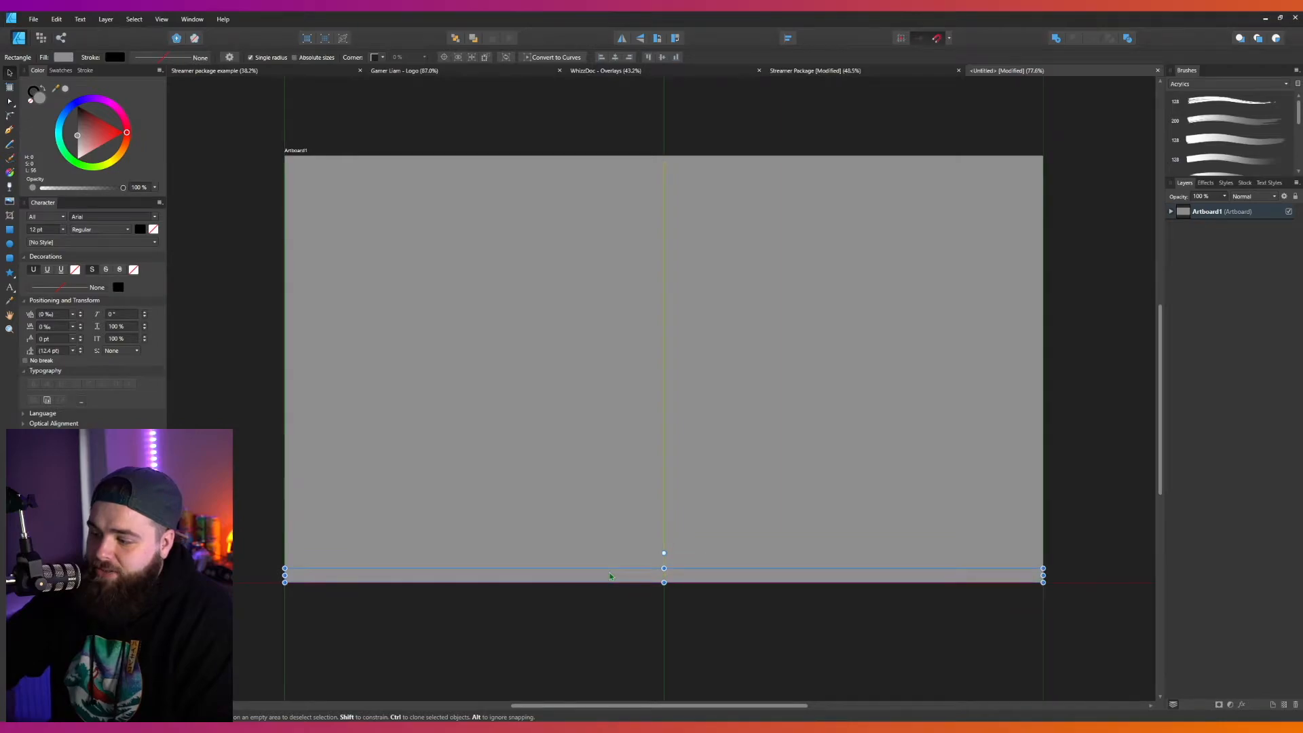
- Fill both the top and bottom strips with white
left_click(1170, 212)
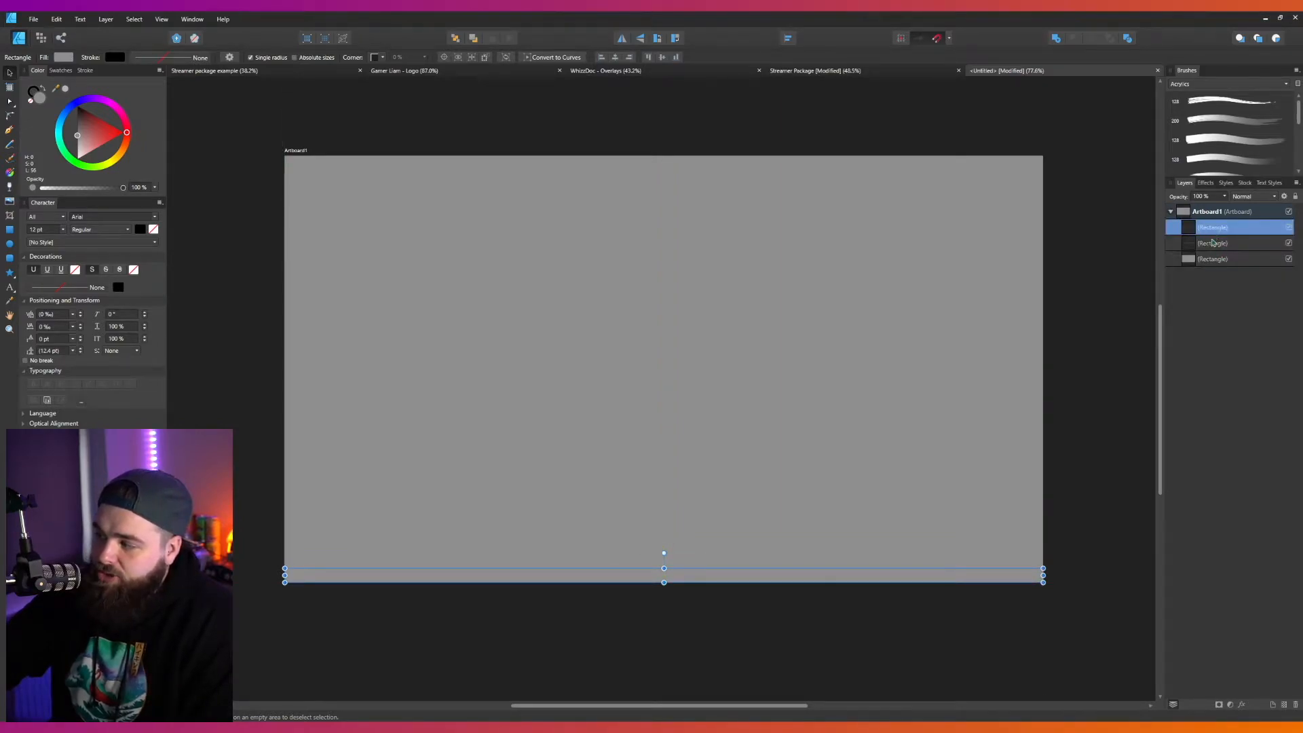
left_click_drag(1208, 248, 1210, 247)
left_click(1213, 243, "shift")
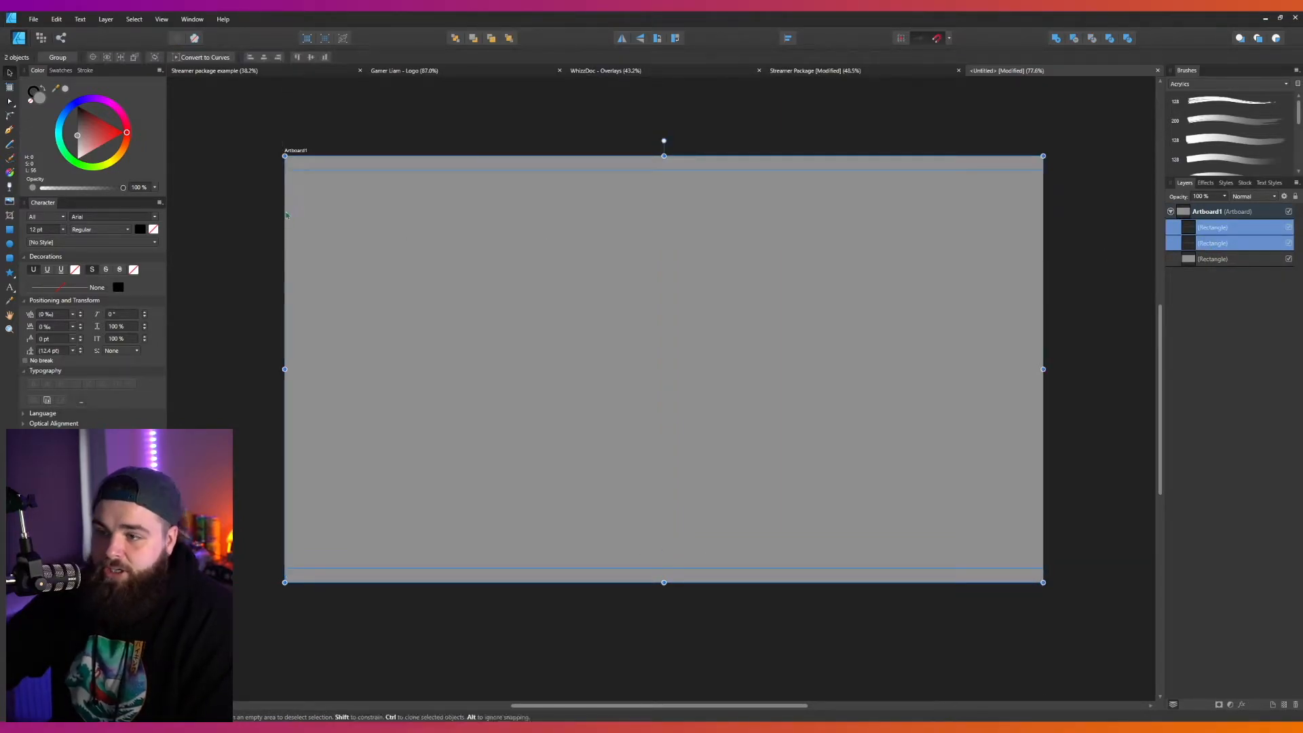
left_click_drag(99, 130, 77, 158)
left_click(779, 640)
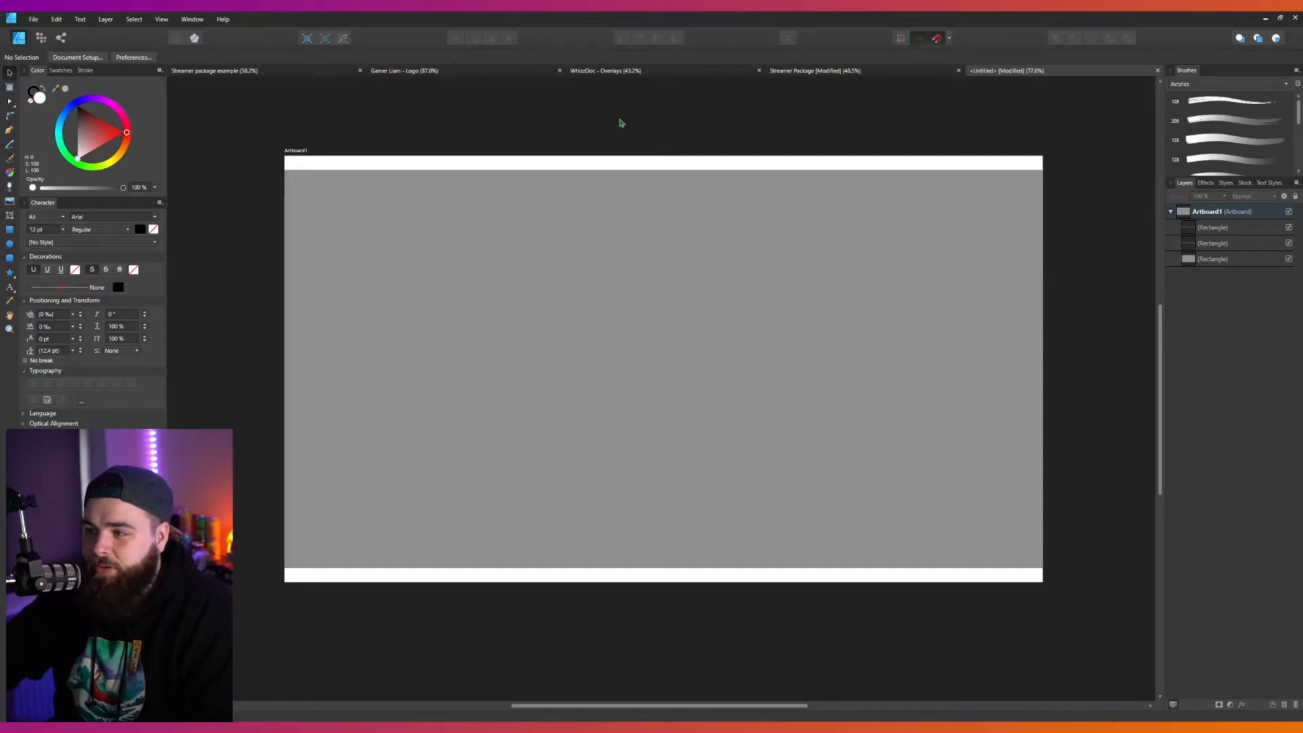
- Draw a narrow vertical white stripe hanging from the artboard's top edge near its left side, and duplicate it into three adjoining stripes
left_click(9, 230)
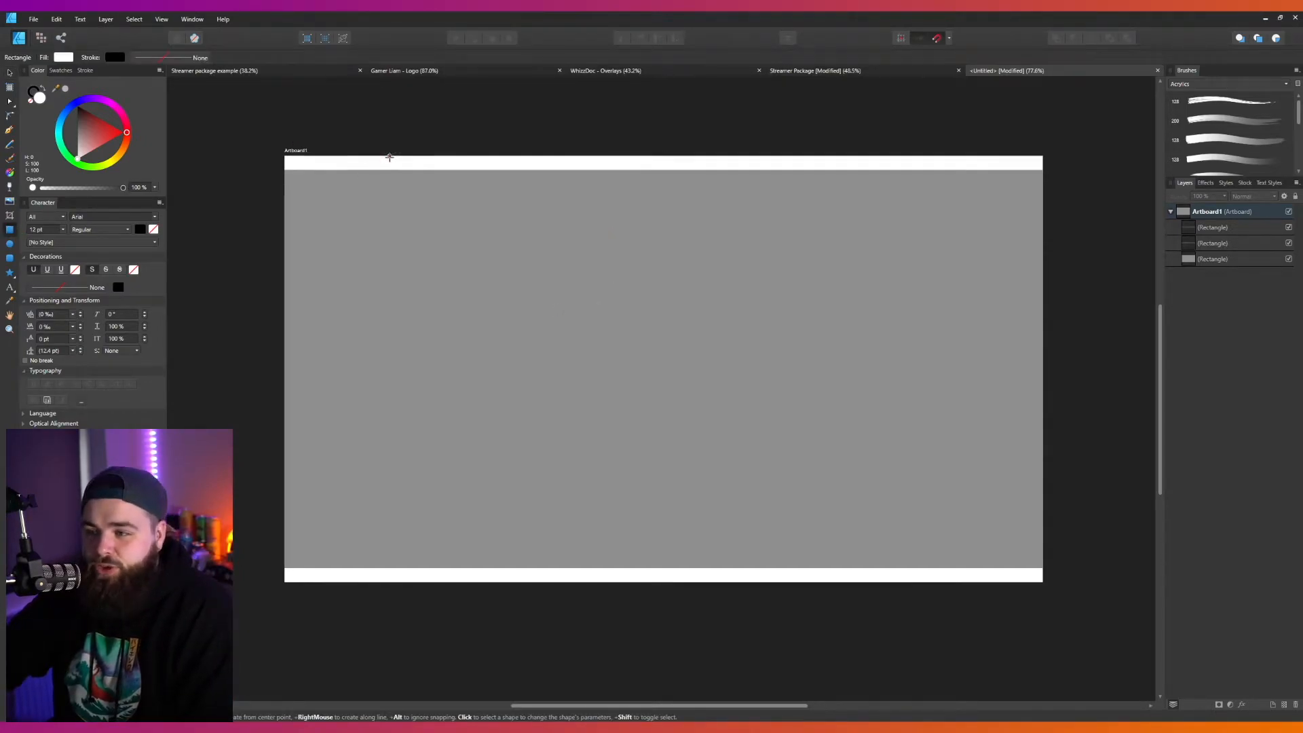
left_click_drag(355, 157, 406, 223)
key("ctrl+j")
key("v")
key("ctrl+j")
left_click(389, 222)
left_click(414, 222)
left_click(370, 223)
left_click(390, 223)
left_click(410, 224)
left_click(377, 223)
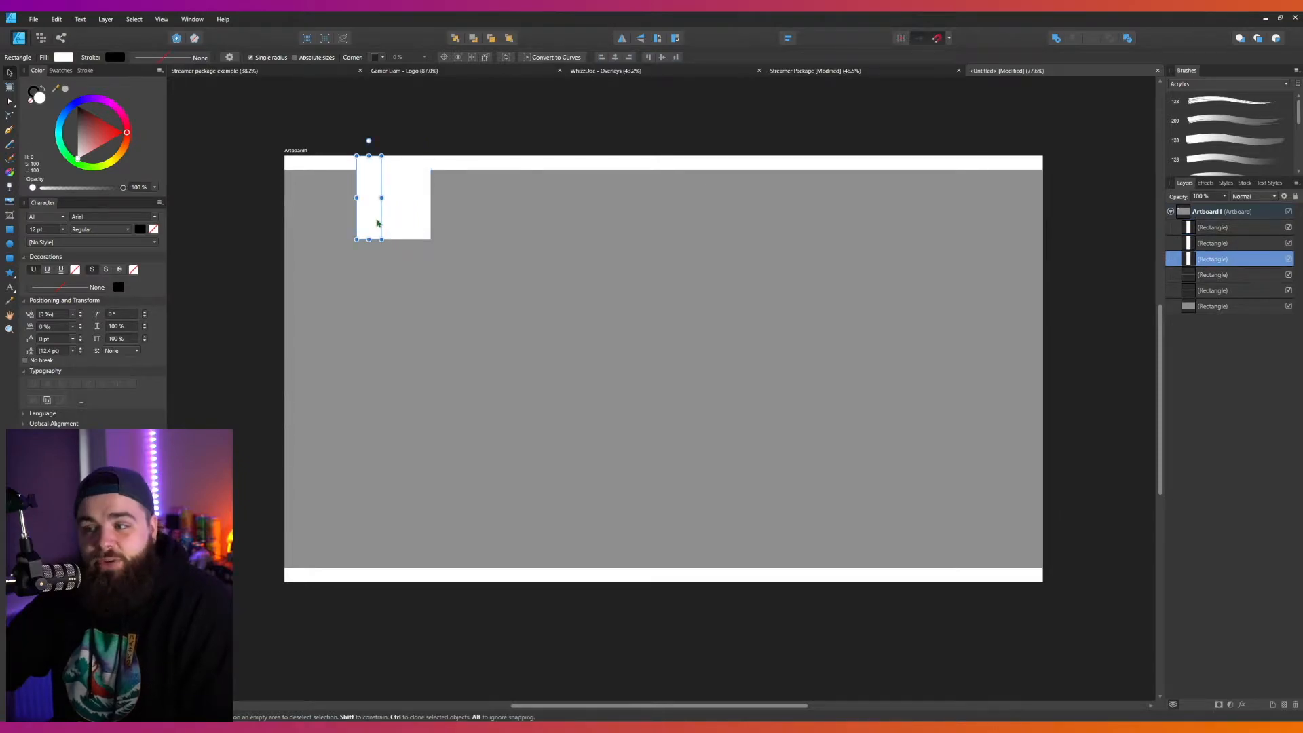
- Recolour the middle vertical stripe purple and the right one light blue
left_click(393, 226)
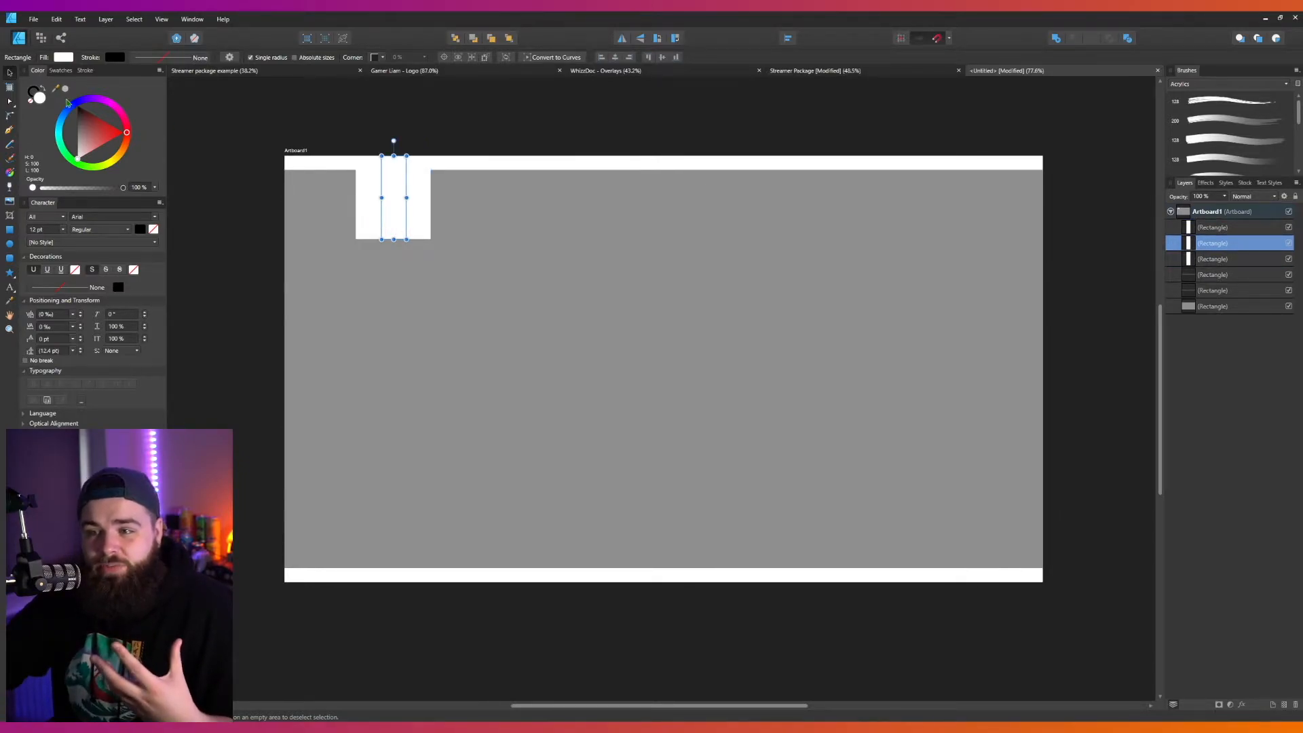
left_click_drag(80, 106, 95, 103)
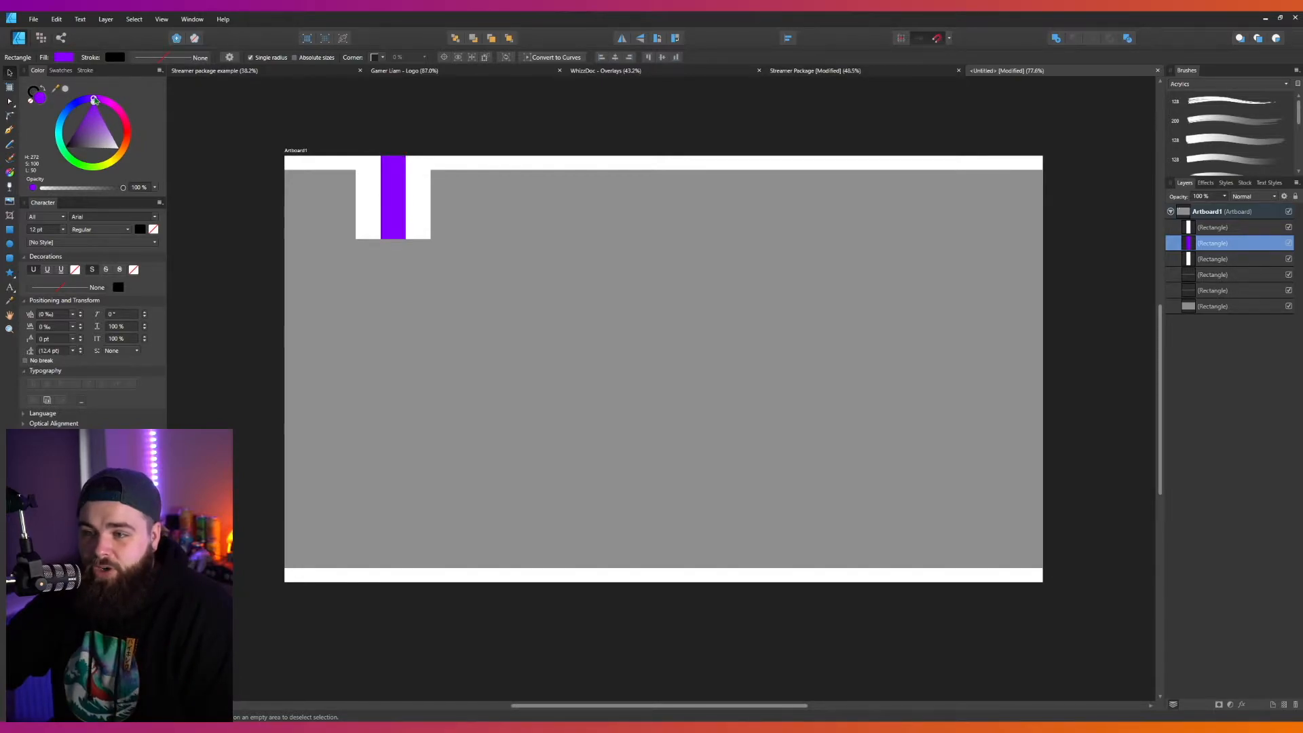
left_click(421, 195)
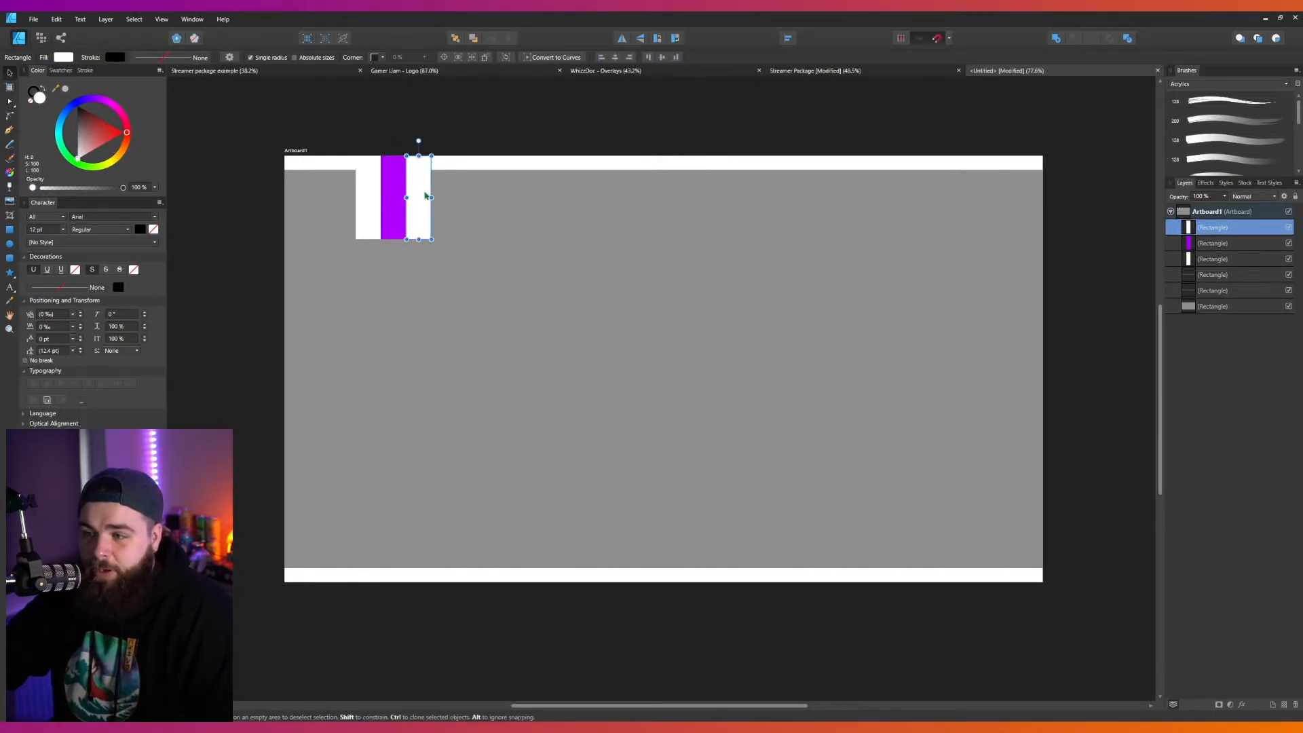
left_click_drag(64, 150, 58, 121)
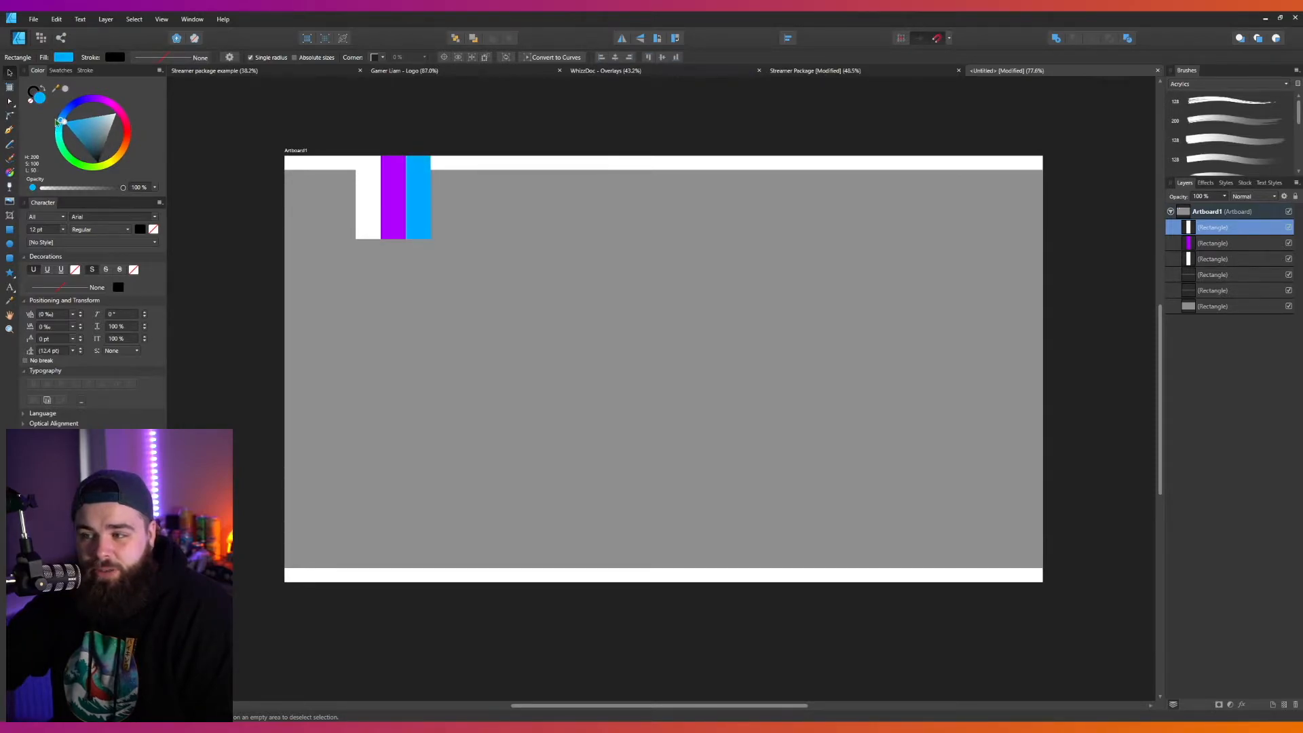
- Move the three vertical stripes below the white strips but above the grey background in the layer order
left_click(368, 224)
left_click(392, 216, "shift")
left_click(417, 214, "shift")
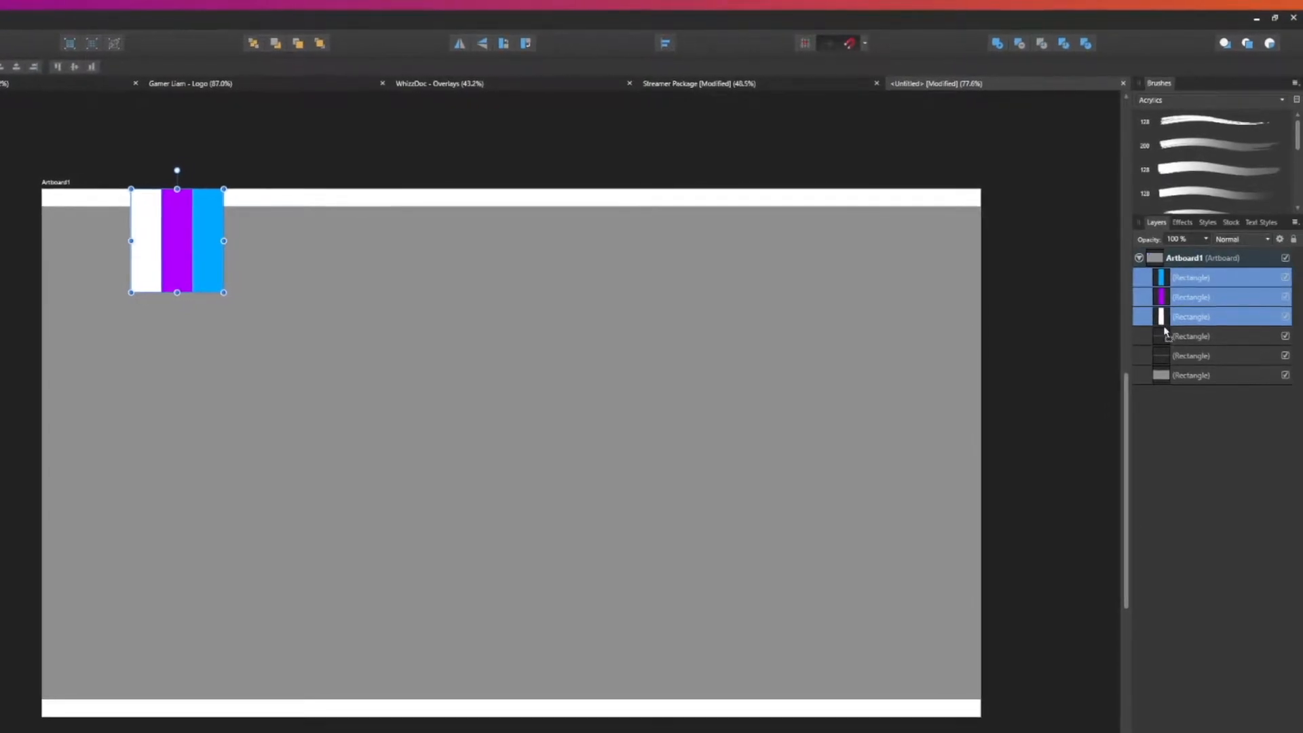
left_click_drag(1210, 259, 1193, 302)
left_click_drag(1158, 378, 1123, 407)
key("Escape")
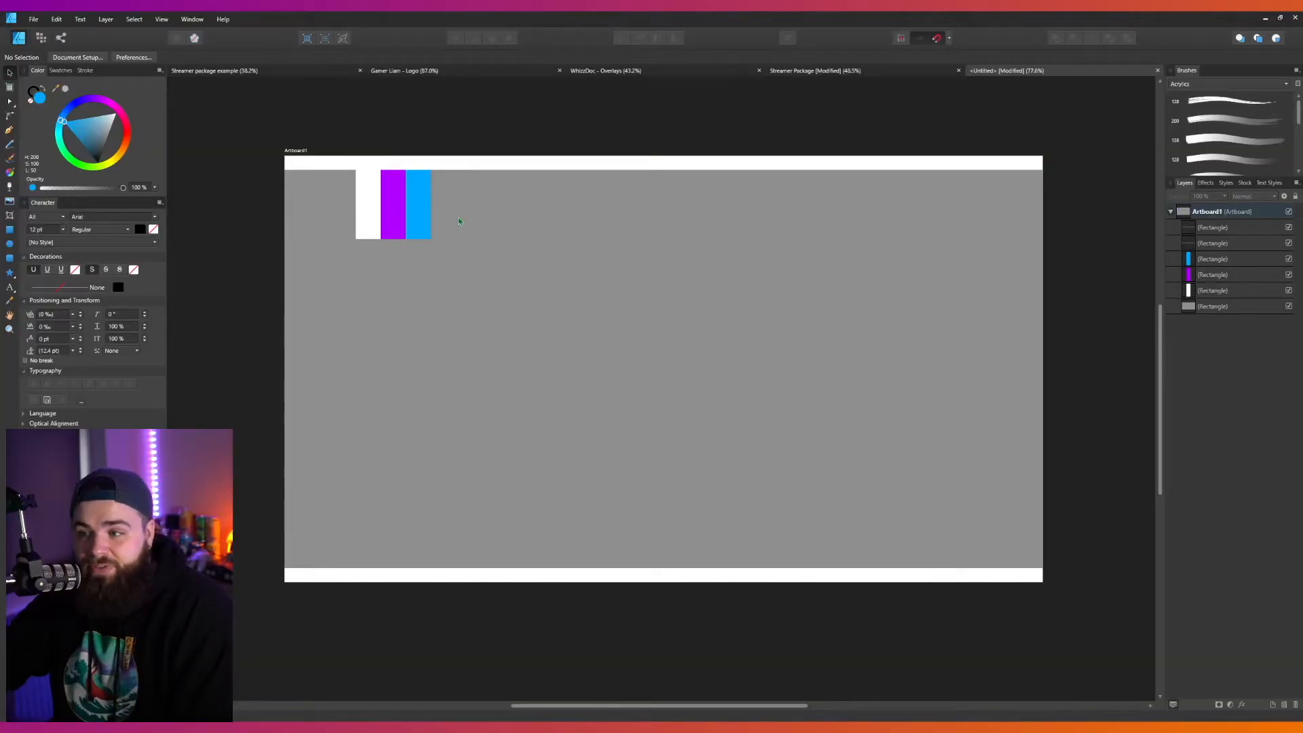
- Duplicate the three vertical stripes and place the copies directly below the originals, against the bottom white strip
left_click(372, 217)
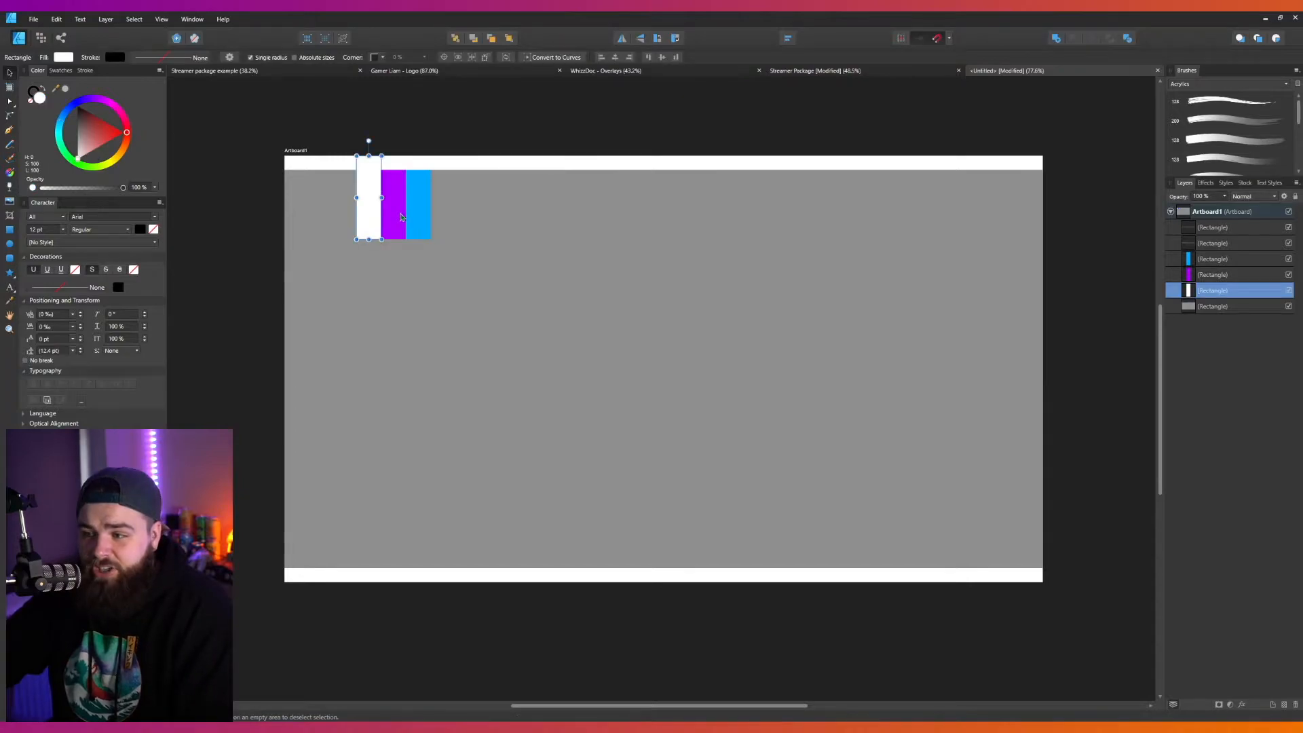
left_click(394, 212, "shift")
left_click(417, 209, "shift")
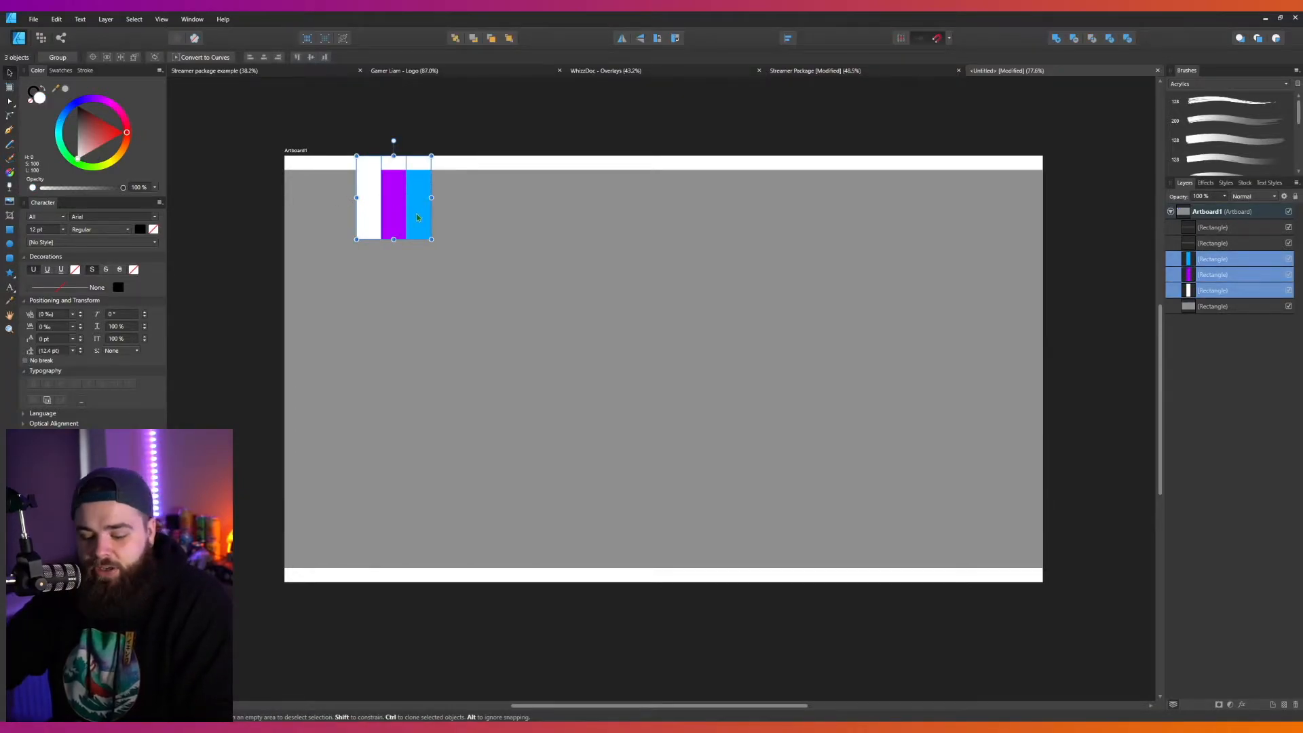
key("ctrl+j")
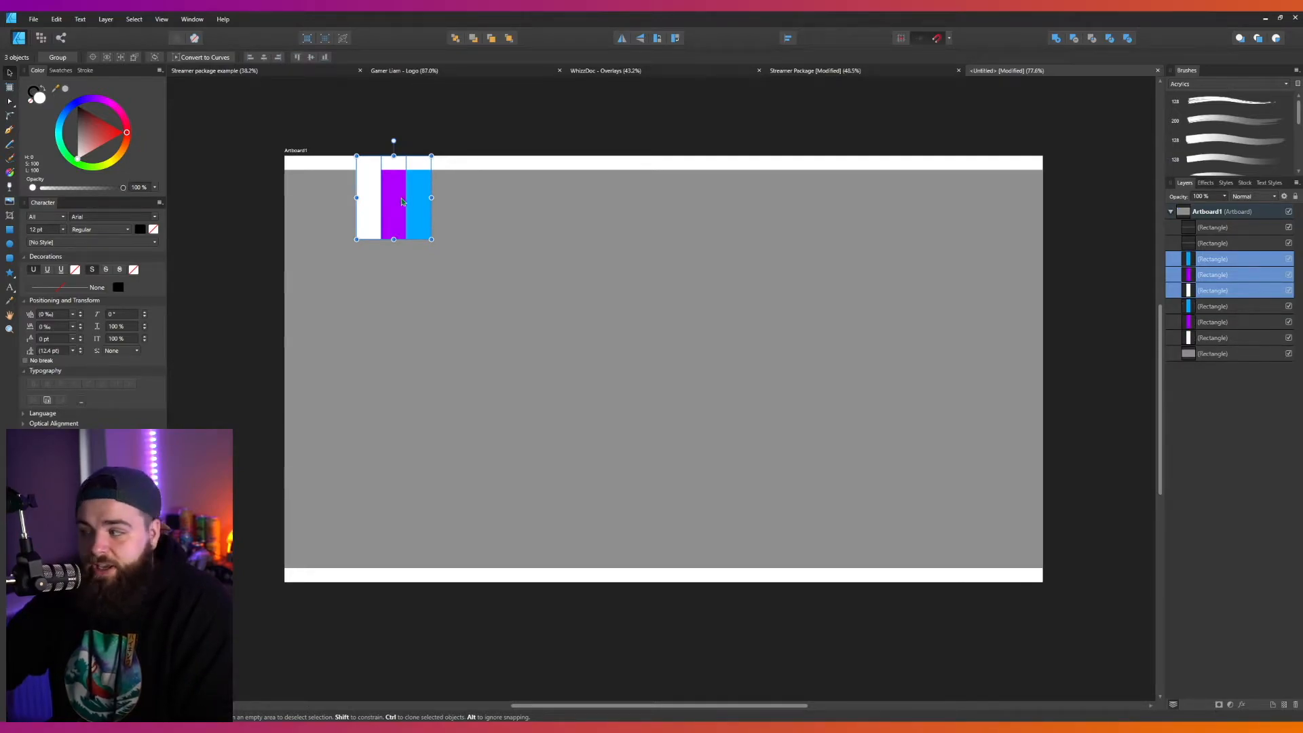
left_click_drag(395, 205, 403, 561)
left_click(406, 134)
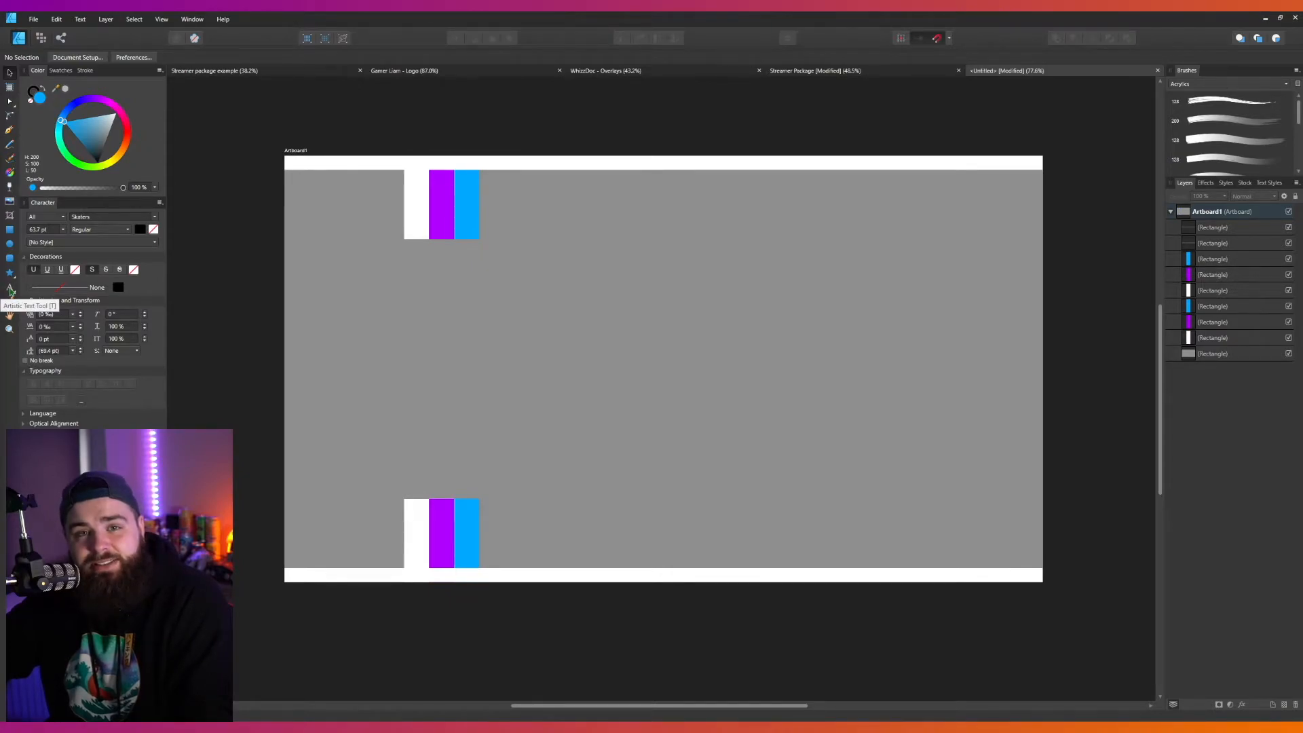
- Add the large artistic text "STARTING" in the upper middle of the artboard
left_click(10, 288)
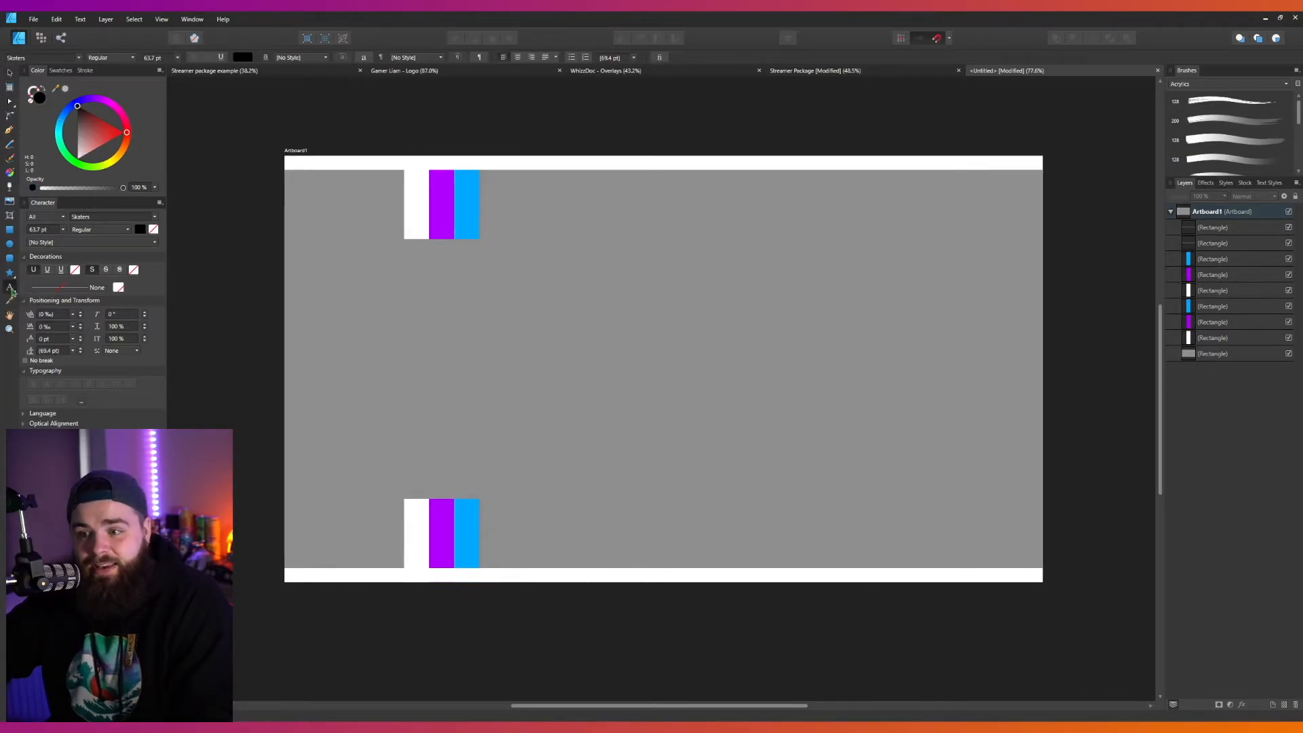
left_click_drag(455, 280, 507, 348)
type("STARING")
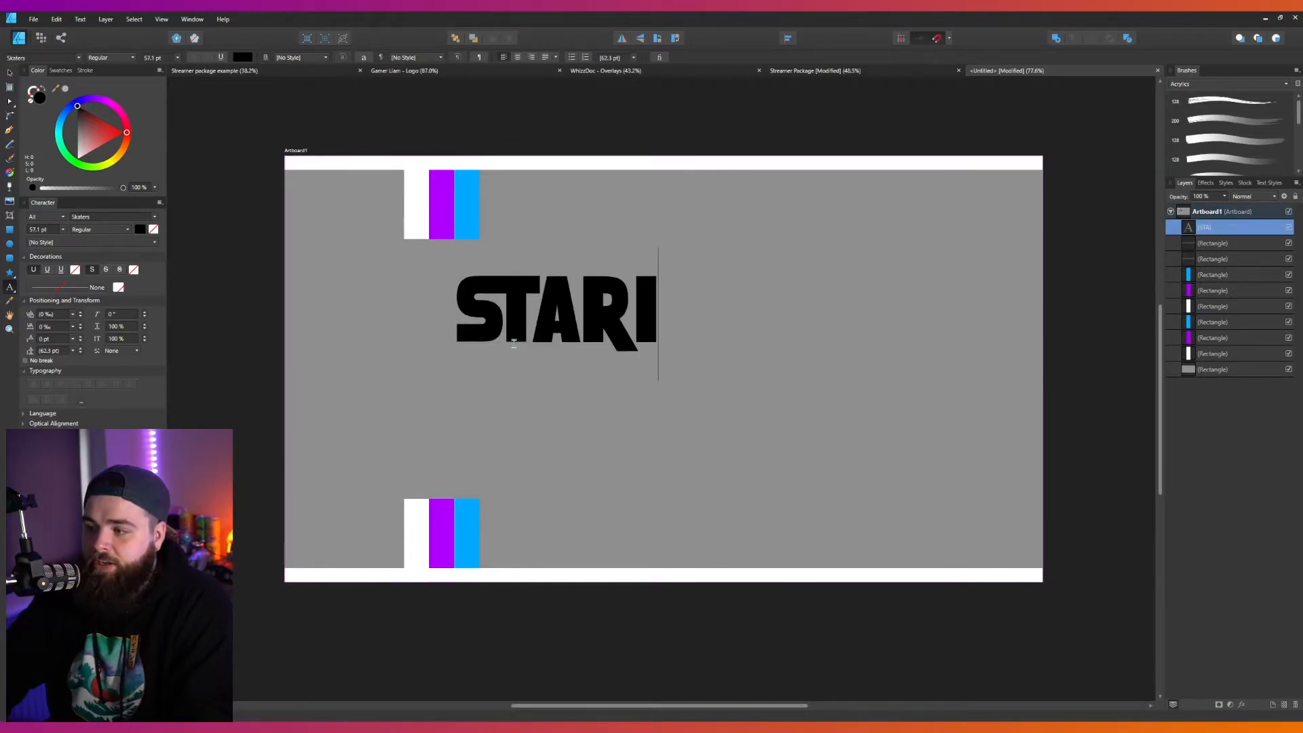
key("BackSpace")
key("BackSpace")
key("BackSpace")
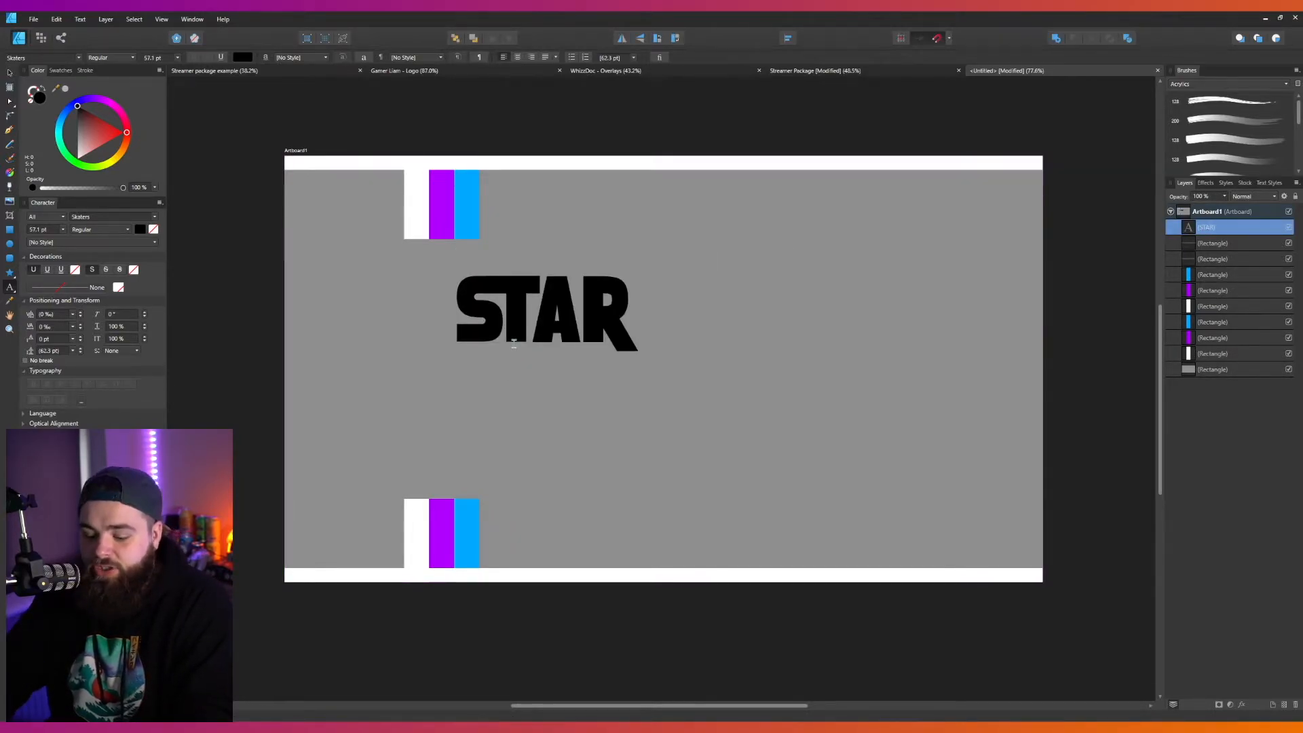
type("TING")
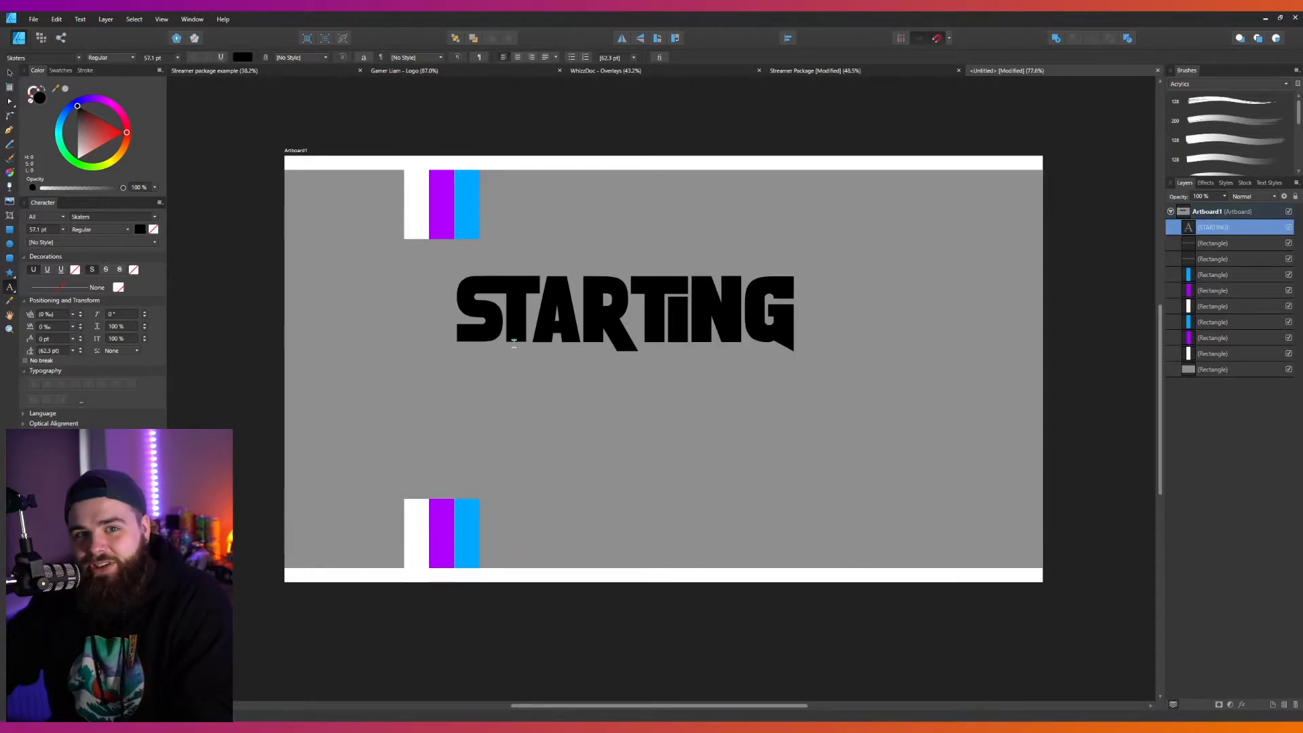
key("Escape")
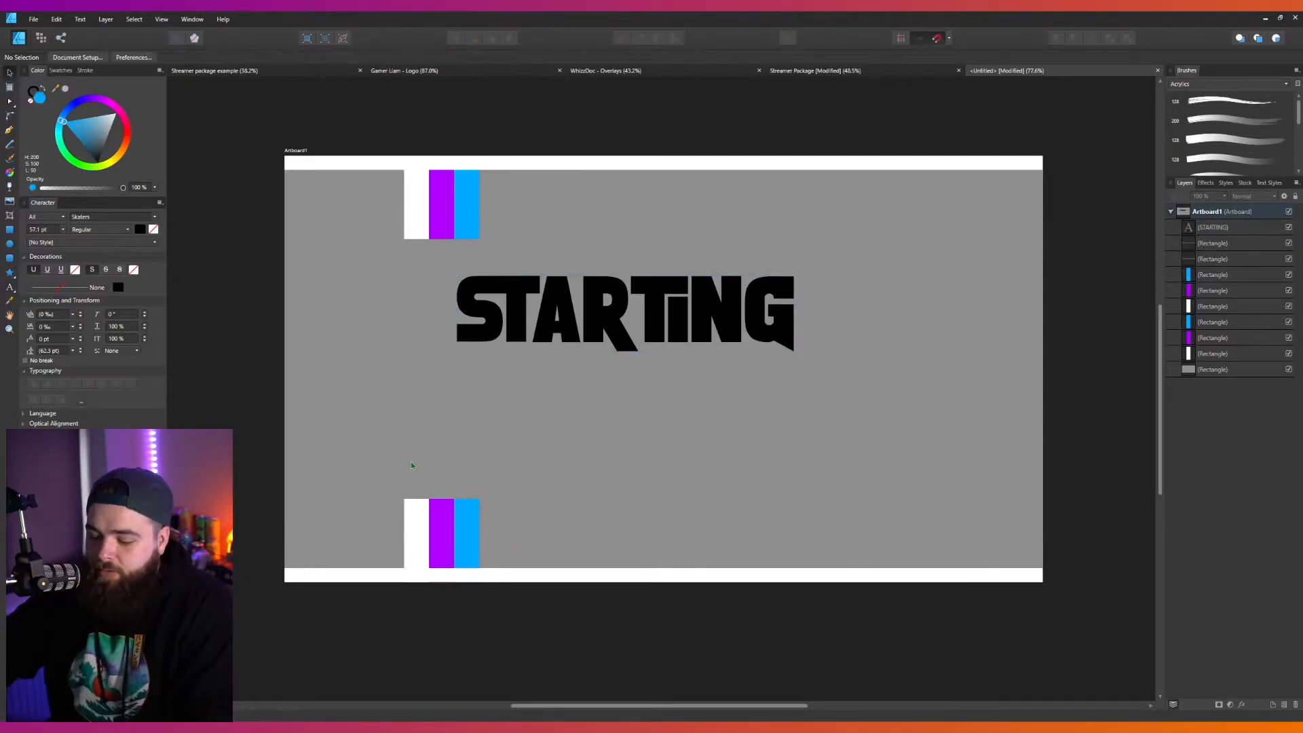
- Duplicate the "STARTING" text and place the copy directly beneath the original
left_click(584, 319)
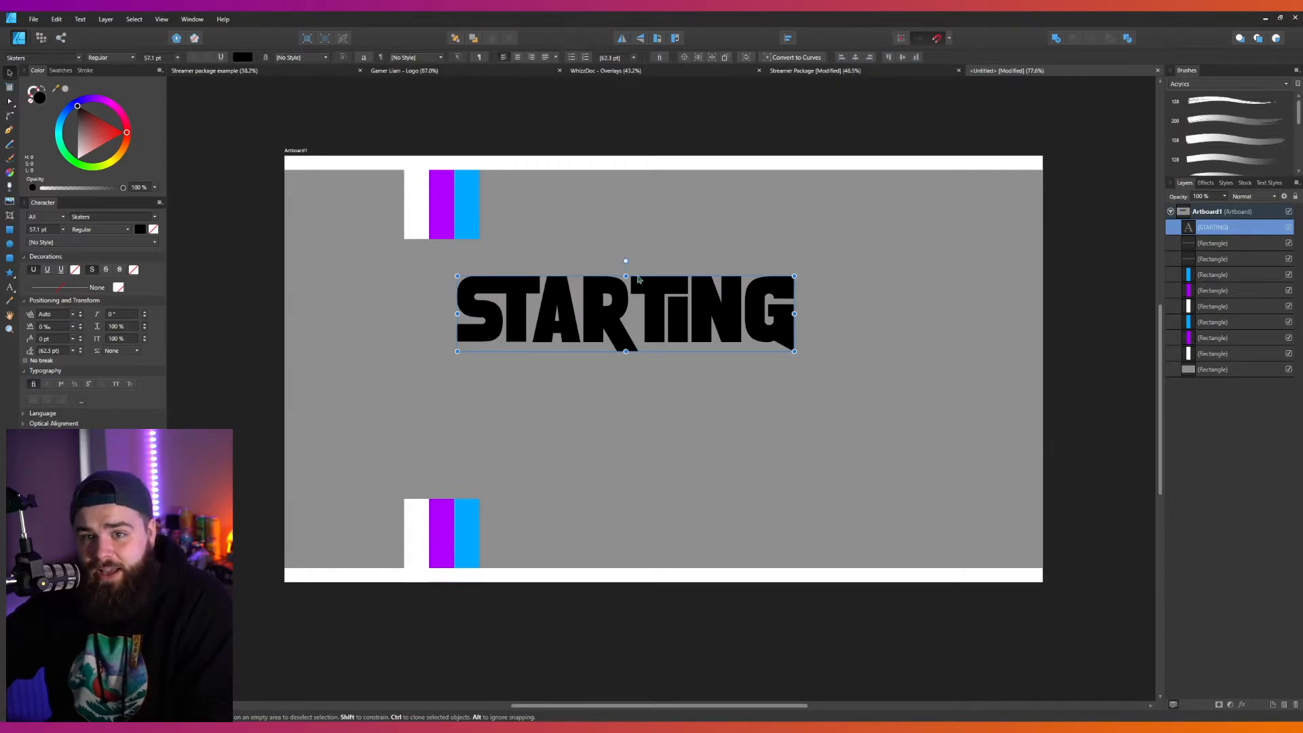
key("ctrl+j")
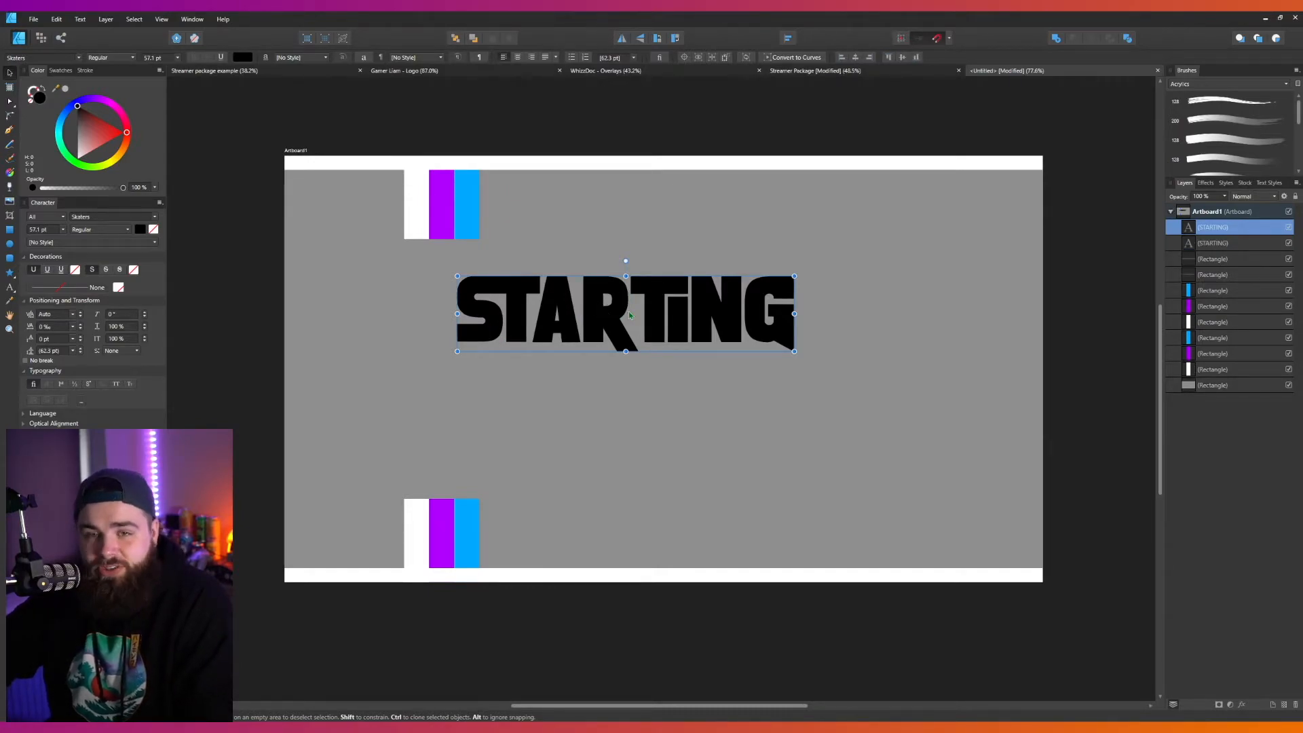
left_click_drag(629, 315, 592, 397)
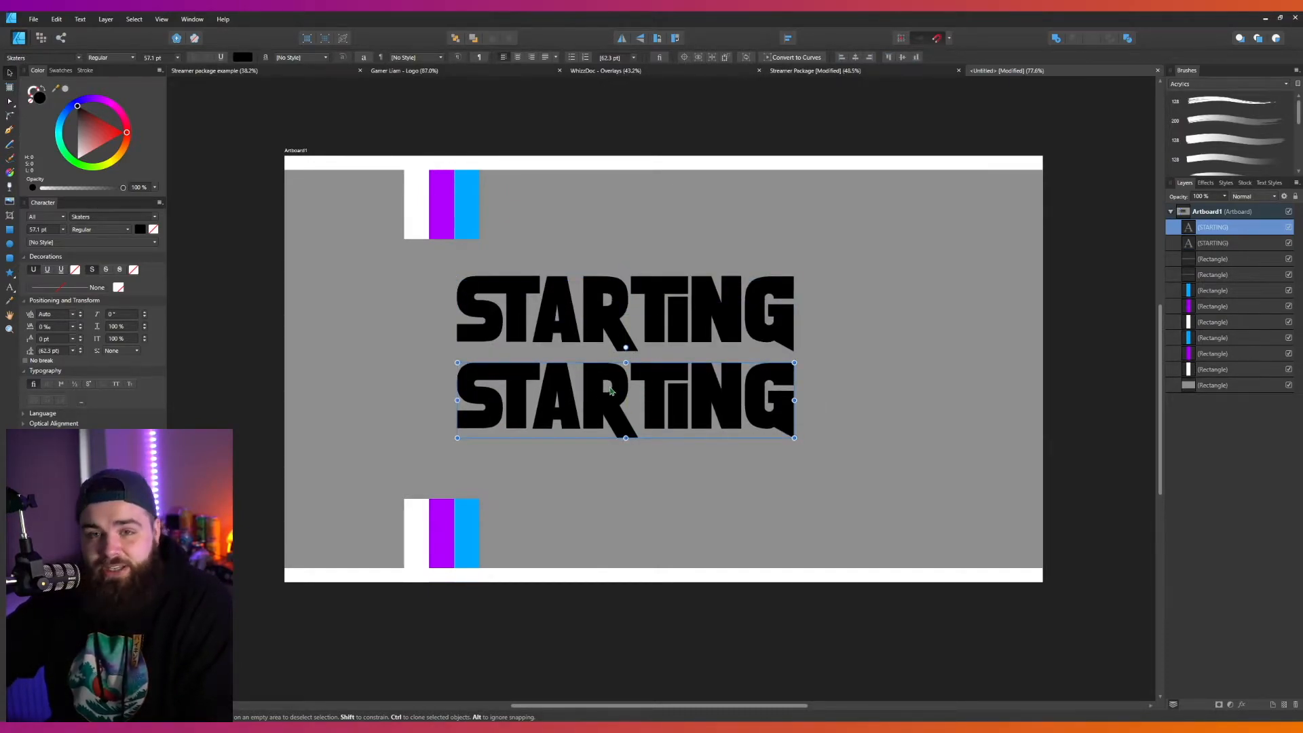
- Replace the wording of the lower "STARTING" text with "SOON"
double_click(603, 396)
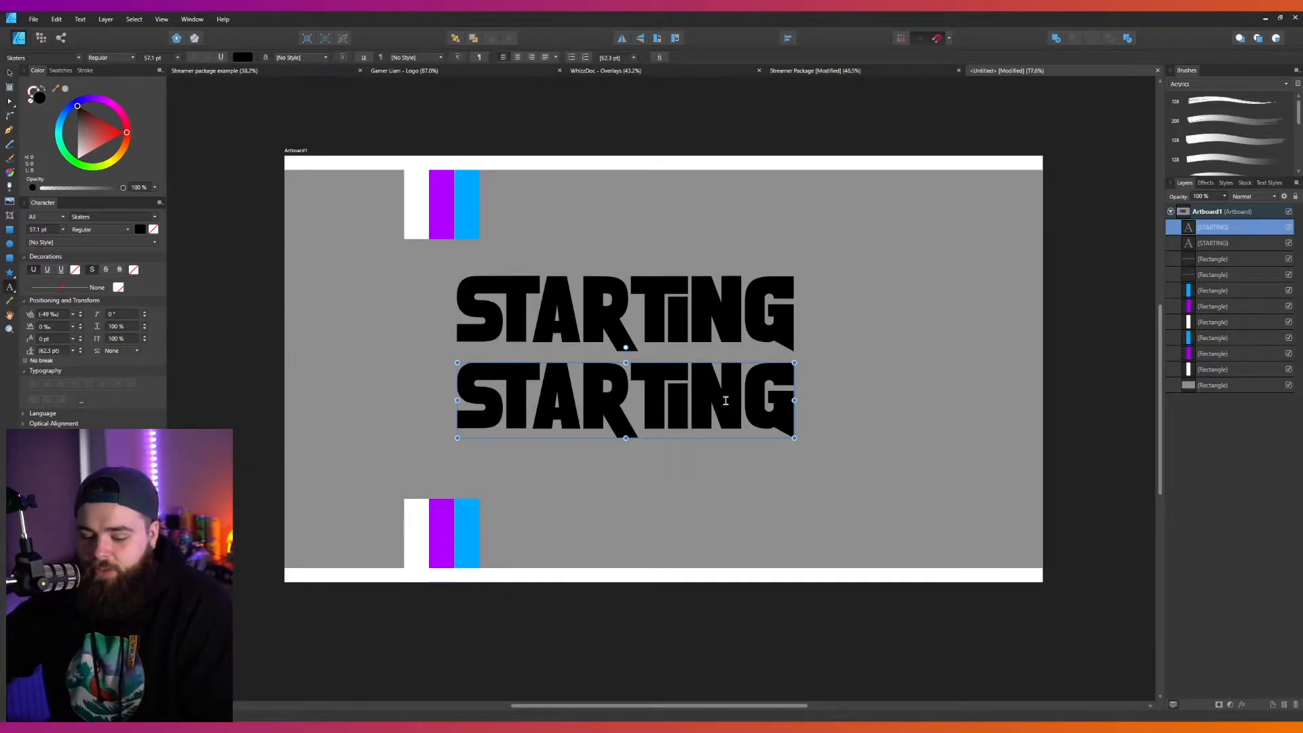
key("ctrl+a")
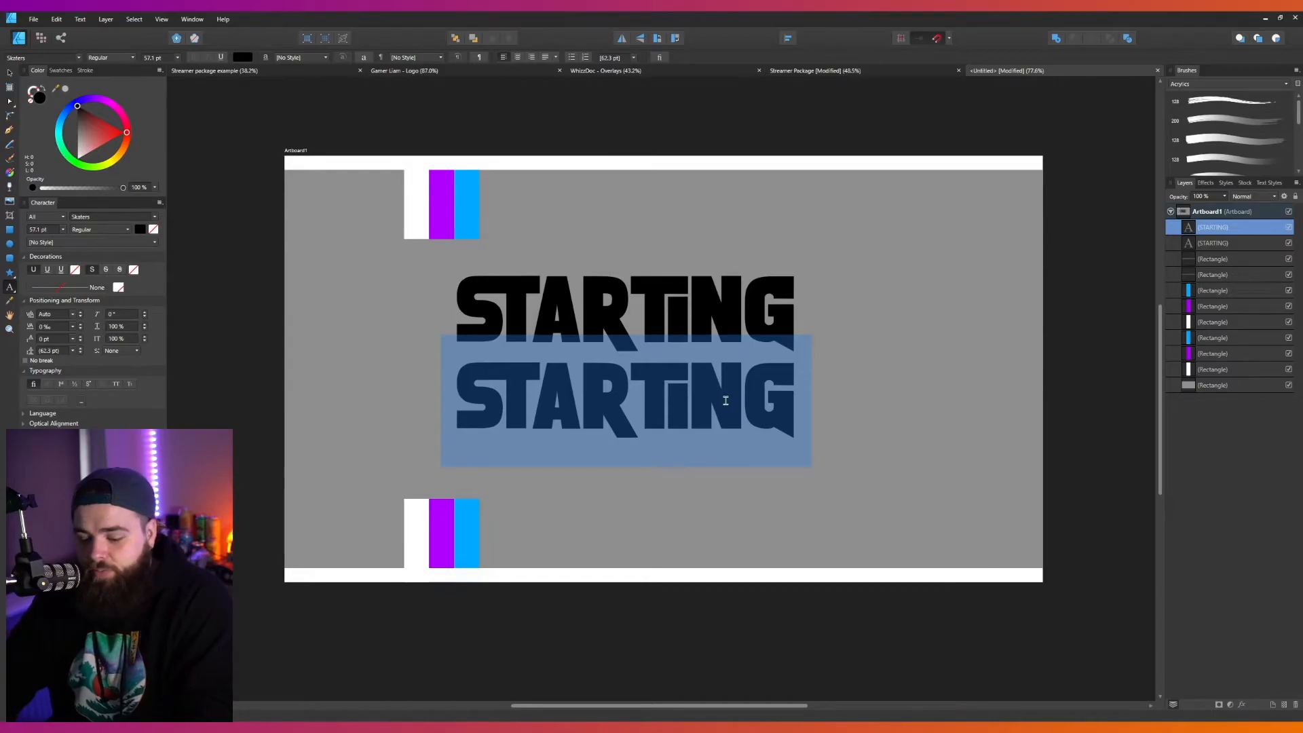
type("SOON")
left_click(590, 136)
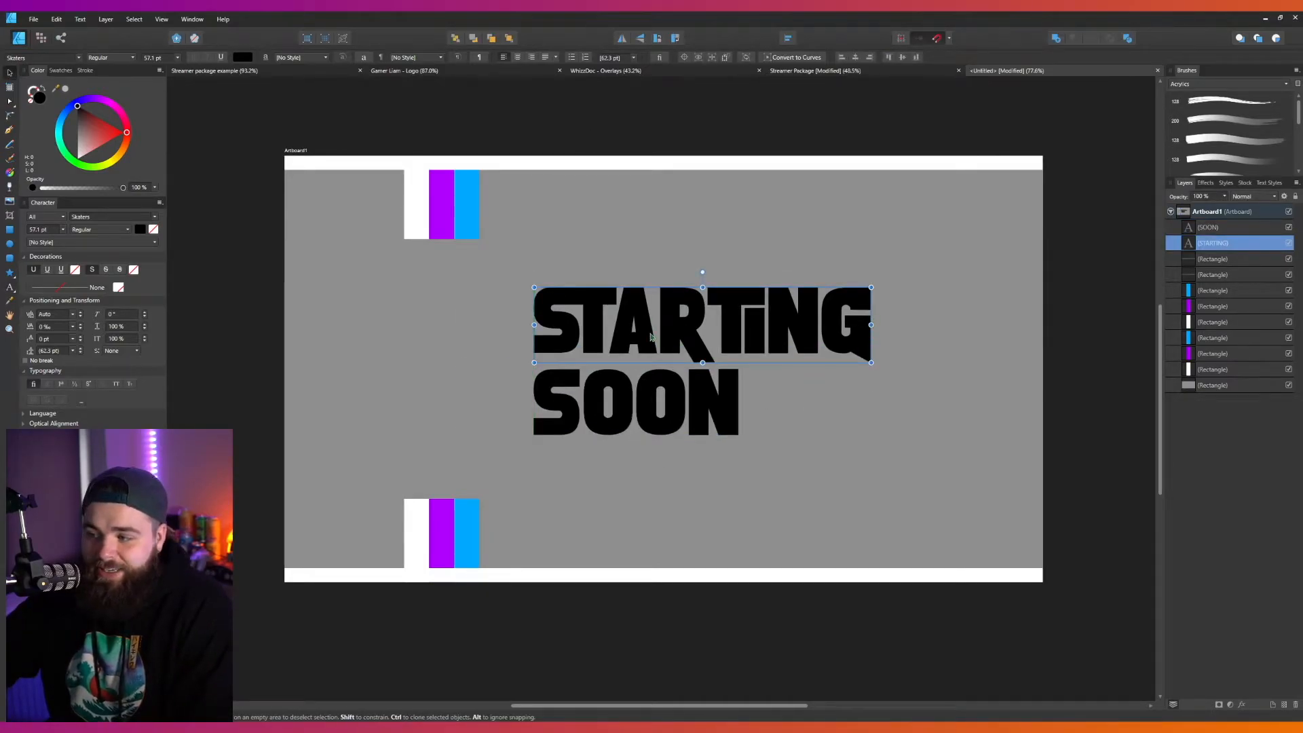
- Position the "STARTING" text above "SOON" so that their first letters line up at the same left edge
left_click_drag(651, 336, 651, 338)
scroll(551, 367, "up", 5)
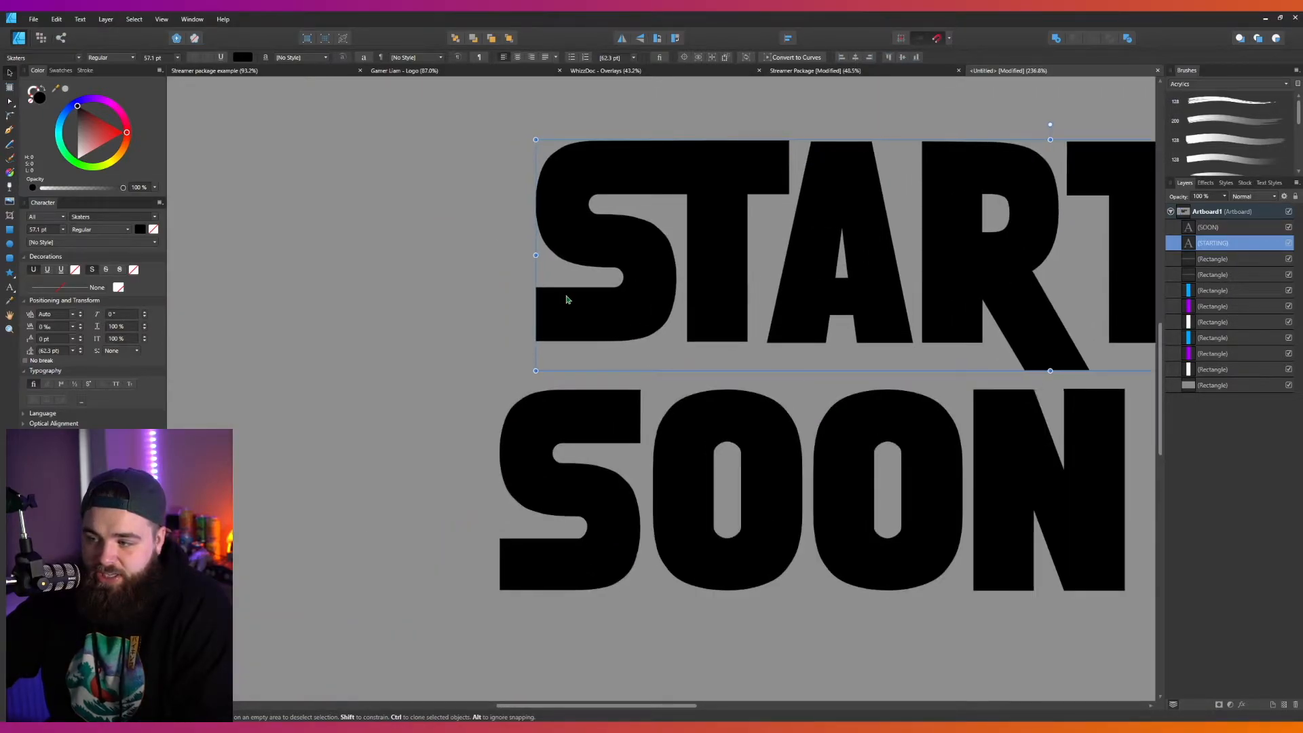
left_click_drag(535, 302, 531, 301)
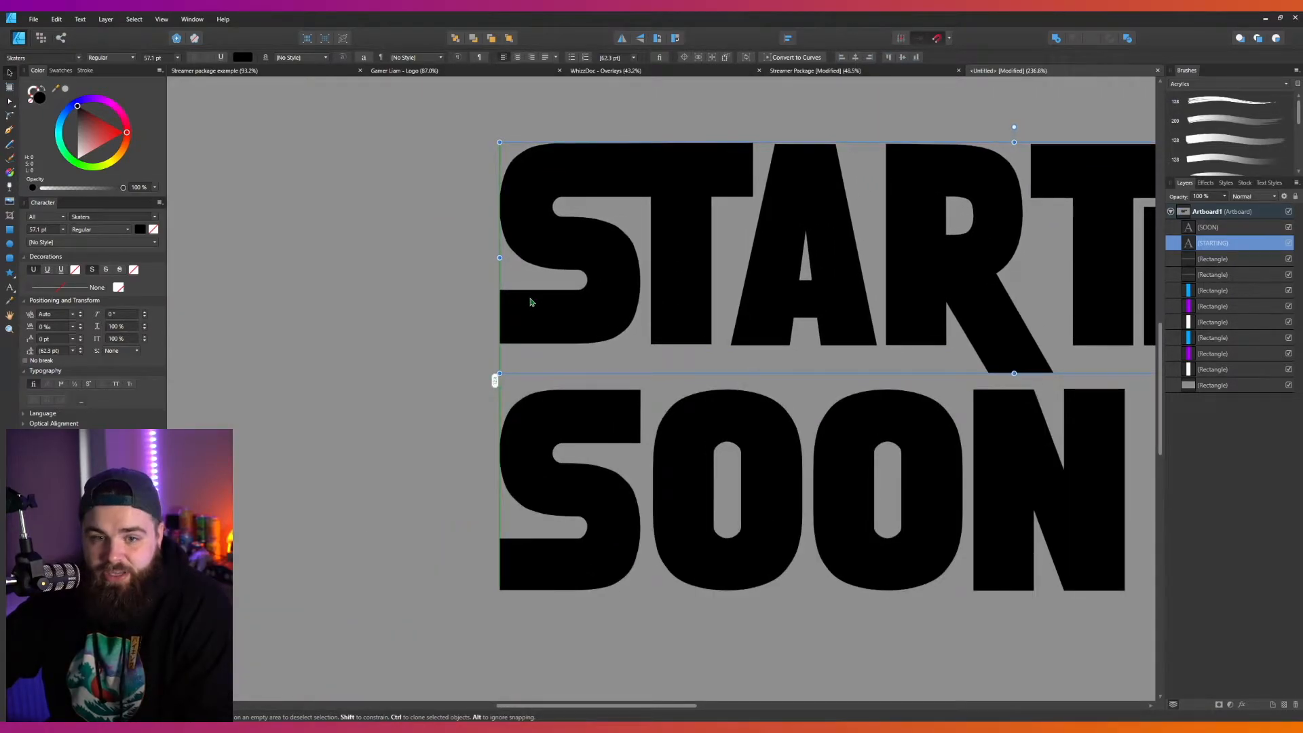
- Shrink "STARTING" proportionally to about 34.7 pt to match the width of "SOON" and place it just above that word
scroll(676, 281, "down", 3)
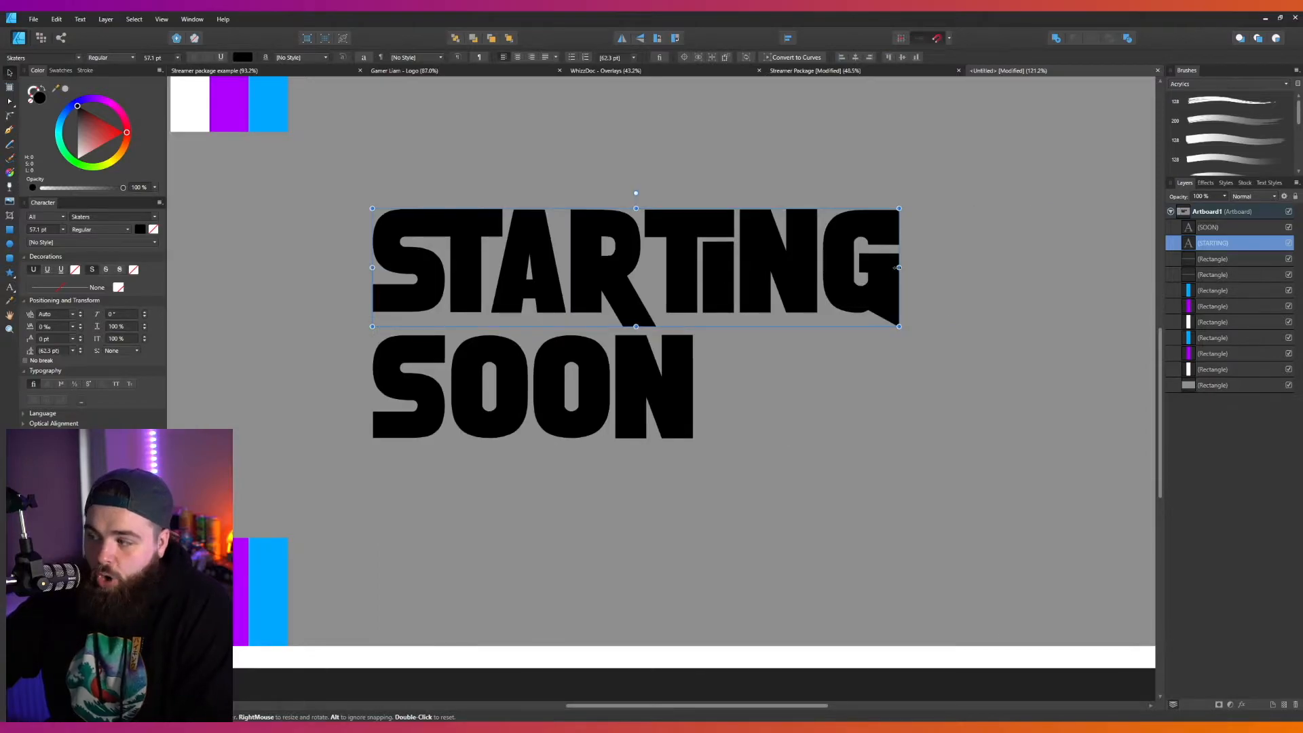
left_click_drag(898, 267, 692, 268)
scroll(689, 295, "down", 1)
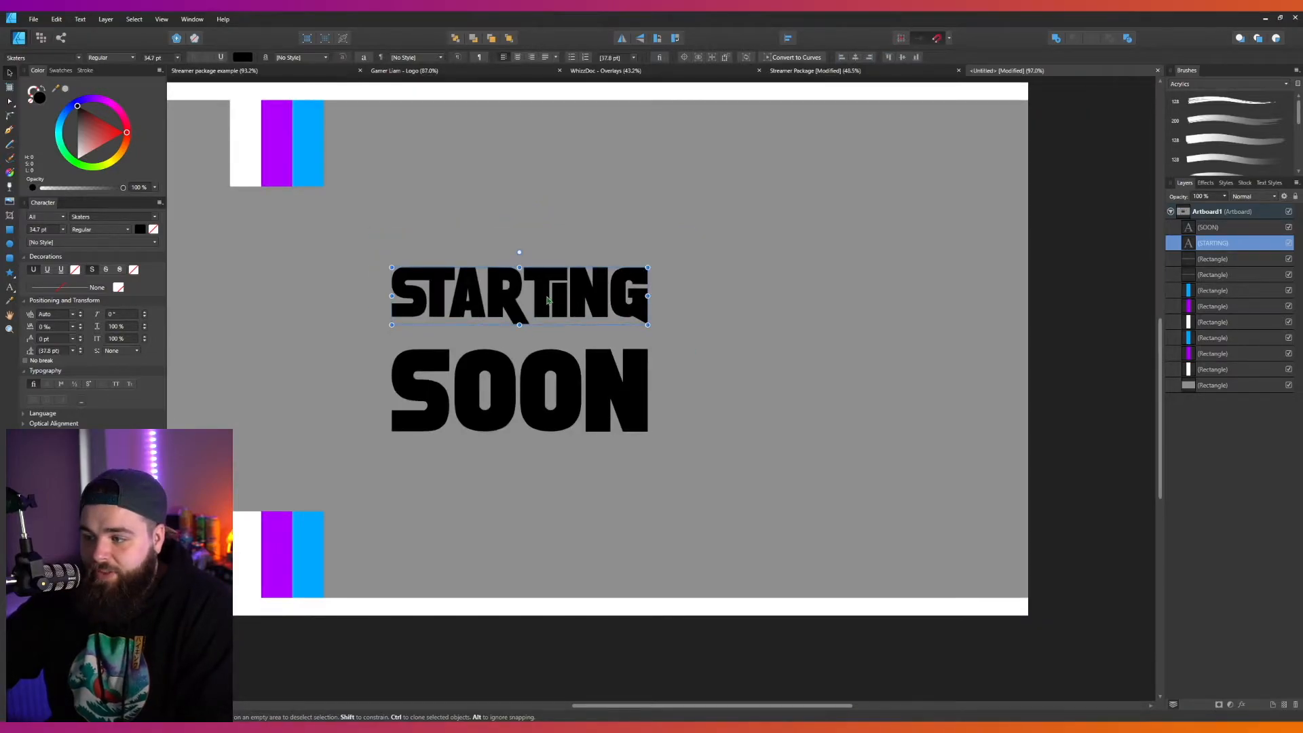
left_click_drag(526, 293, 529, 307)
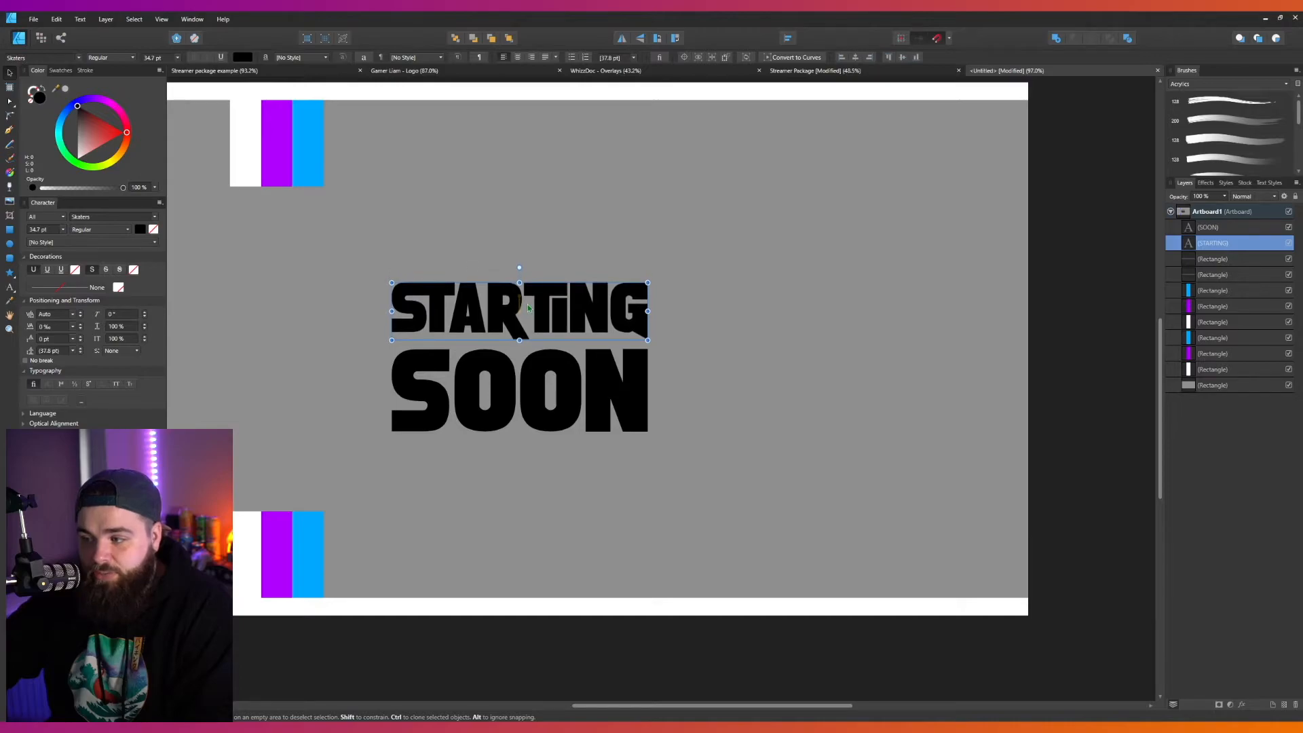
- Enlarge both title words together until "SOON" is about 74 pt and reposition them near the middle of the artboard
left_click(529, 380, "shift")
left_click_drag(648, 311, 732, 299)
mouse_move(600, 310)
left_mouse_down()
mouse_move(617, 327)
mouse_move(597, 316)
left_mouse_up()
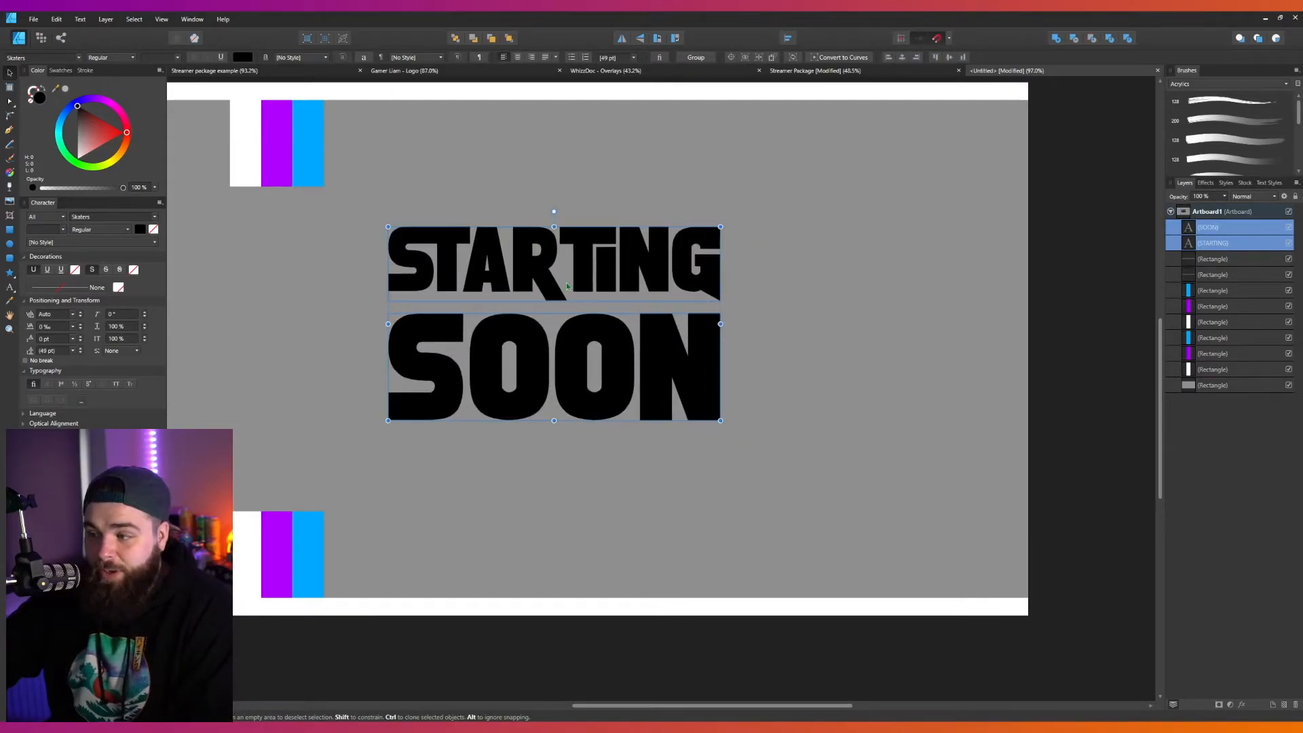
- Group the two title words and centre the group horizontally and vertically on the artboard
right_click(387, 270)
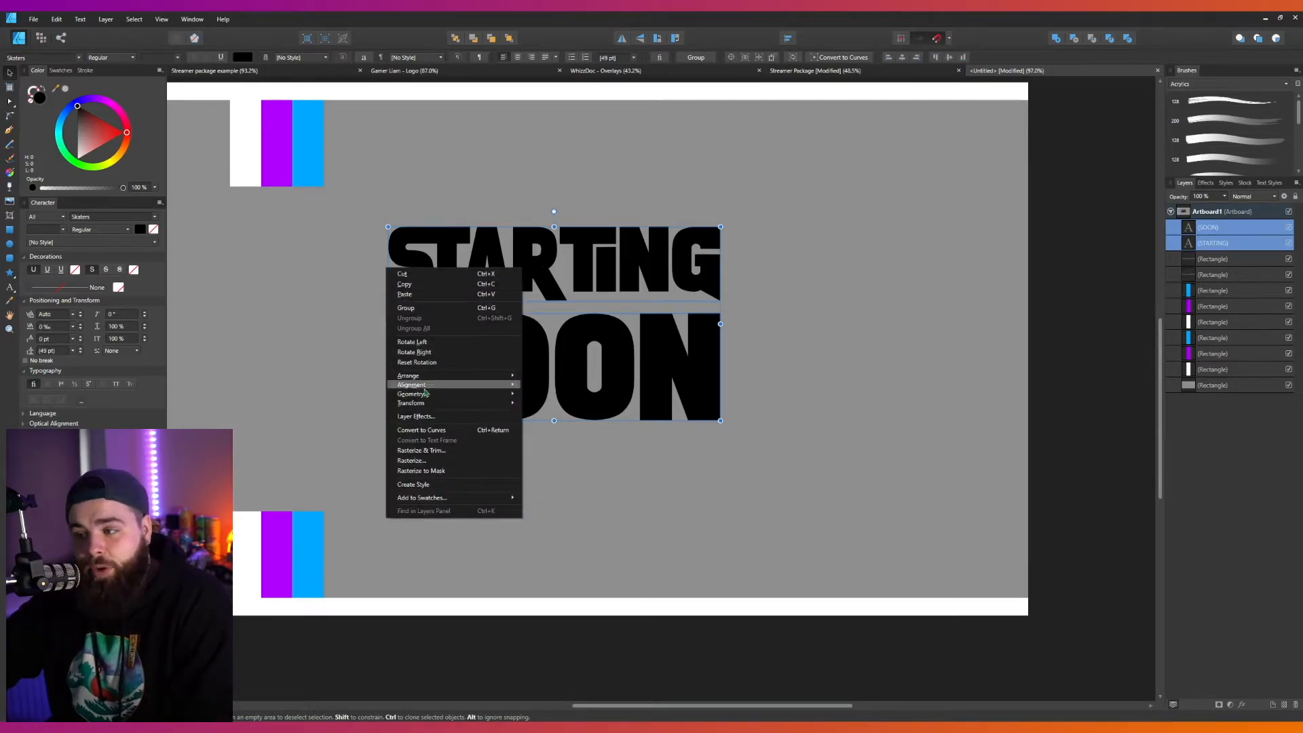
left_click(407, 309)
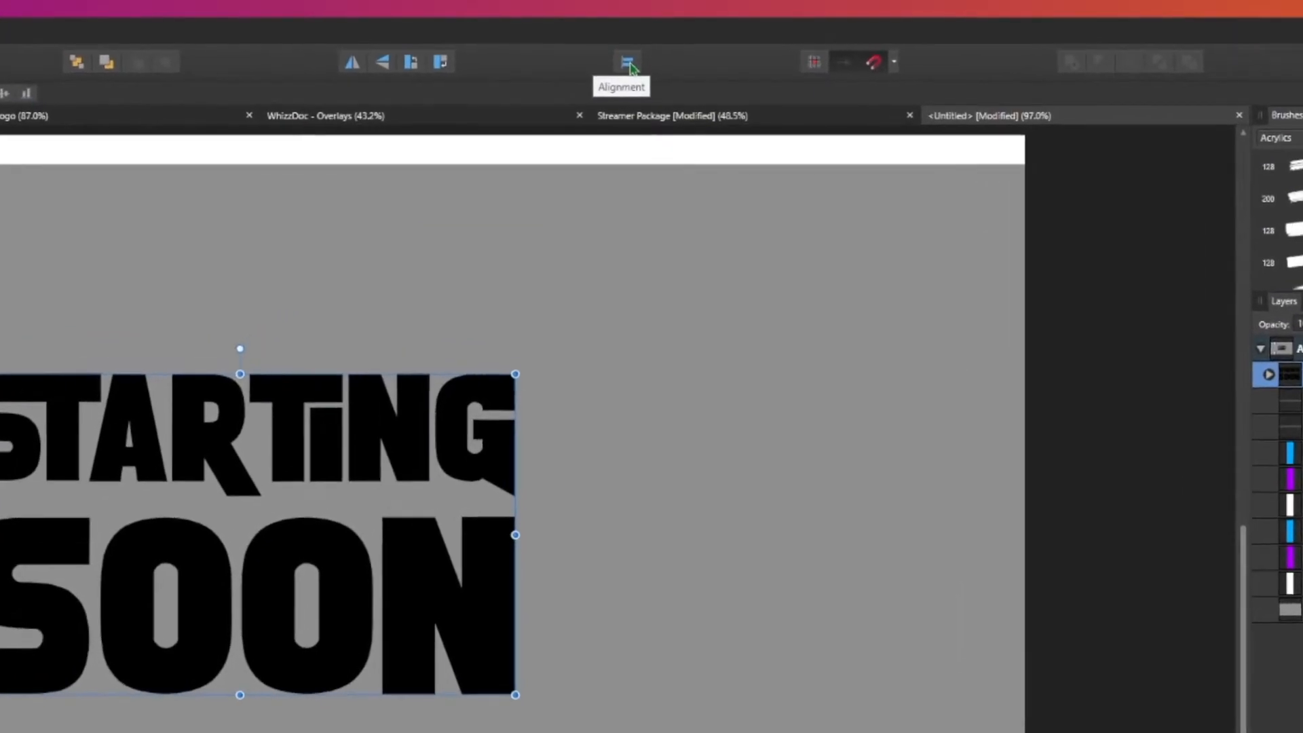
left_click(789, 39)
left_click(661, 127)
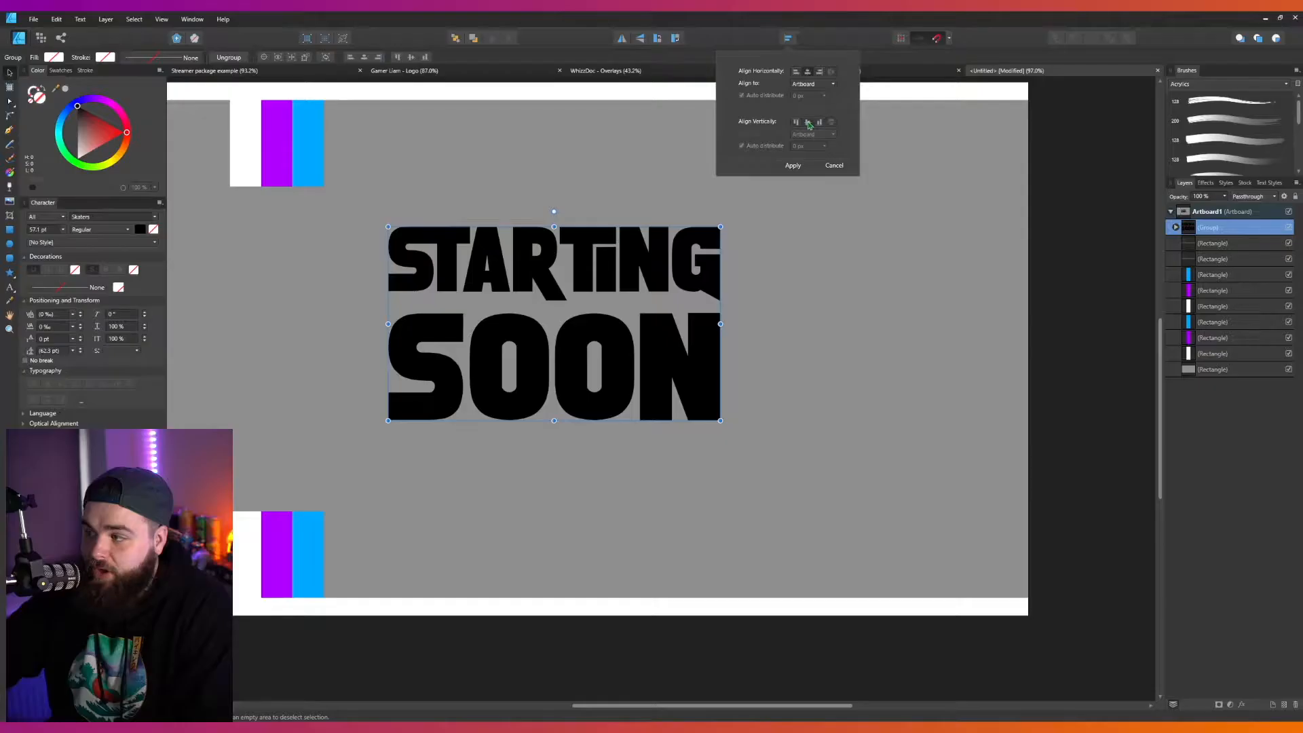
left_click(809, 124)
left_click(1092, 328)
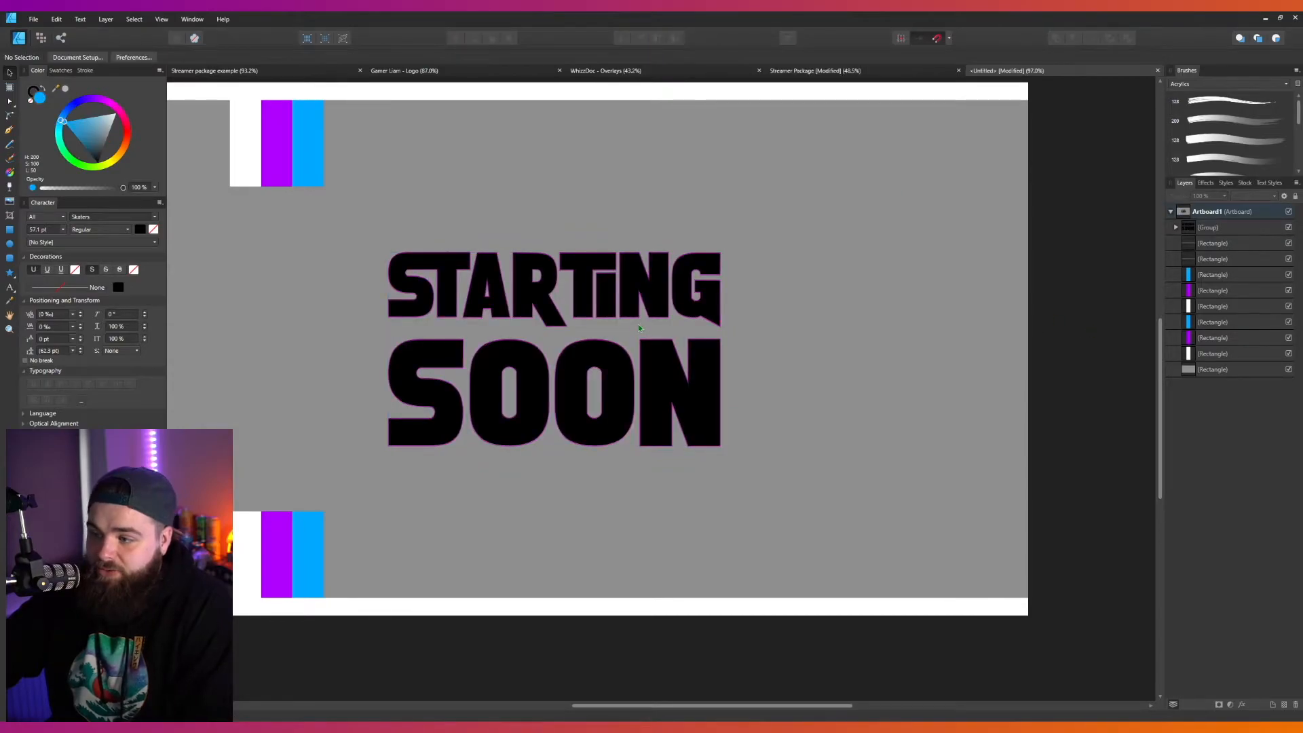
- Change the fill of the "STARTING" text inside the group to white
scroll(597, 327, "down", 1)
scroll(597, 327, "left", 1)
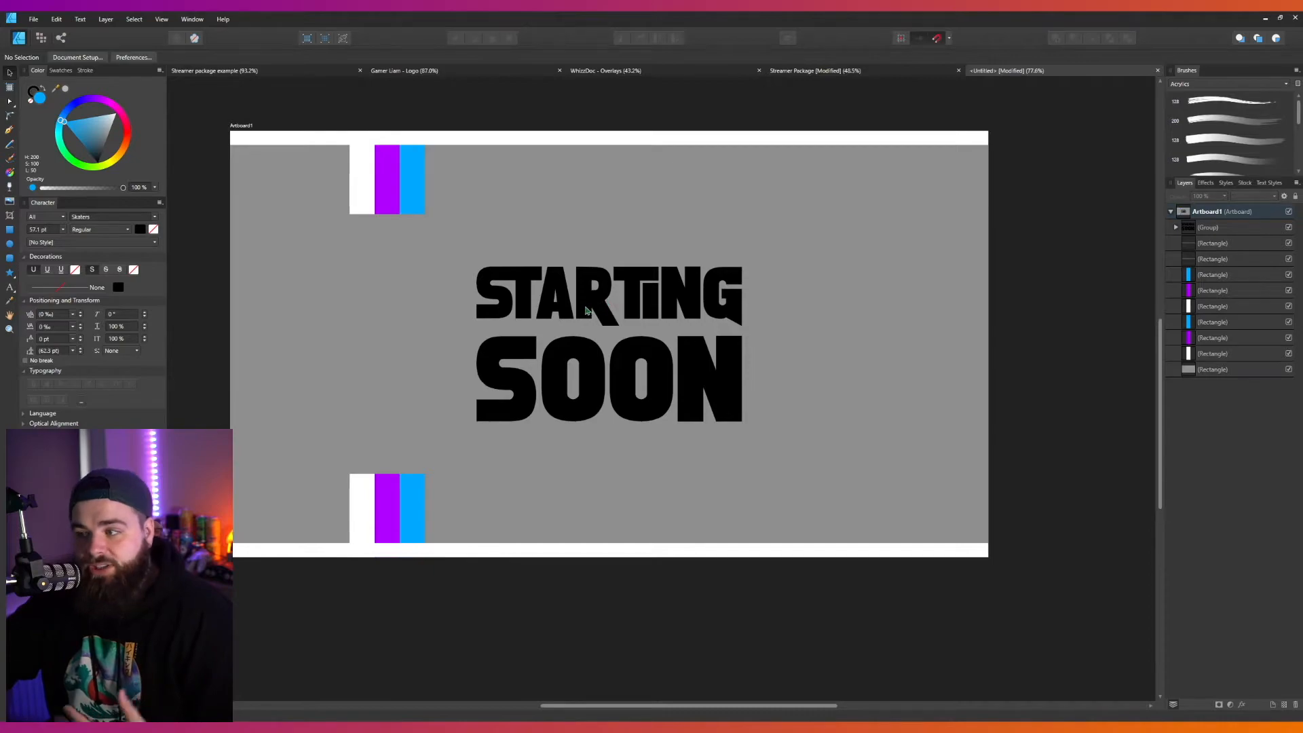
left_click(603, 297)
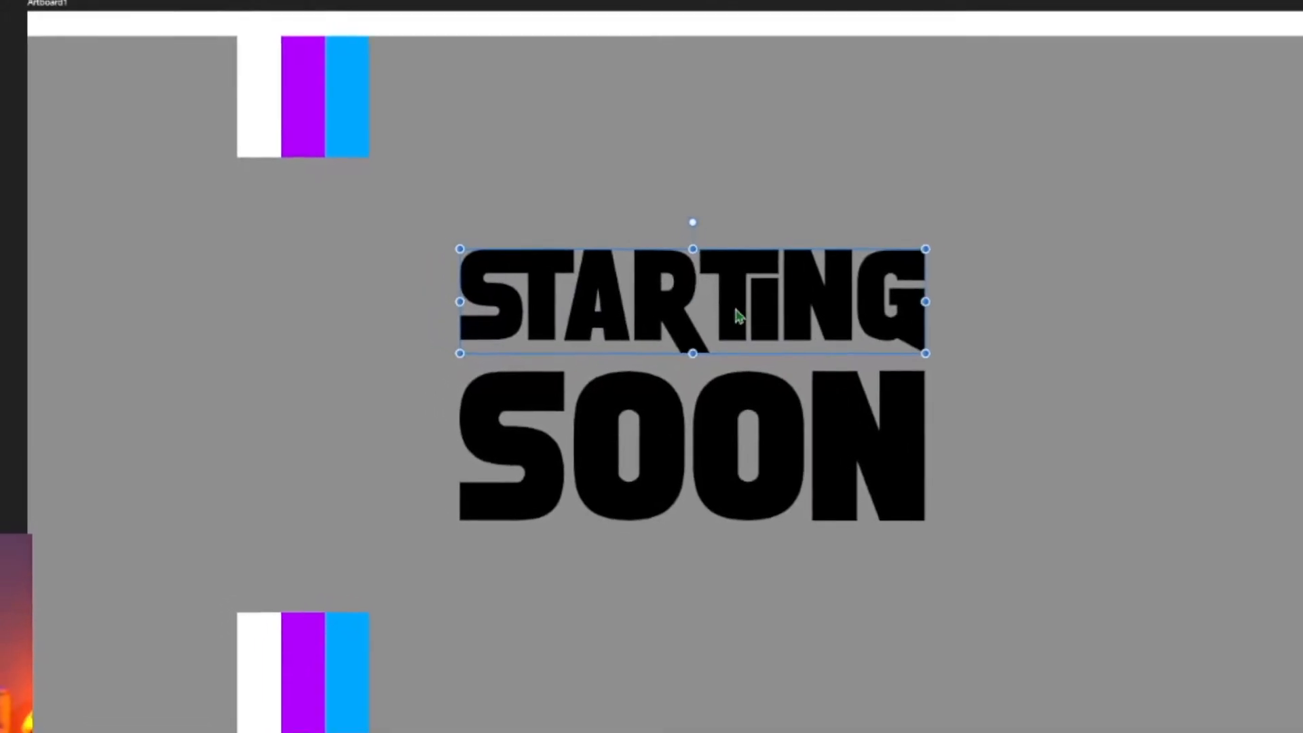
left_click_drag(92, 149, 0, 318)
- Apply a vertical linear gradient to "SOON", running from the top of the letters to their base
left_click(1283, 684)
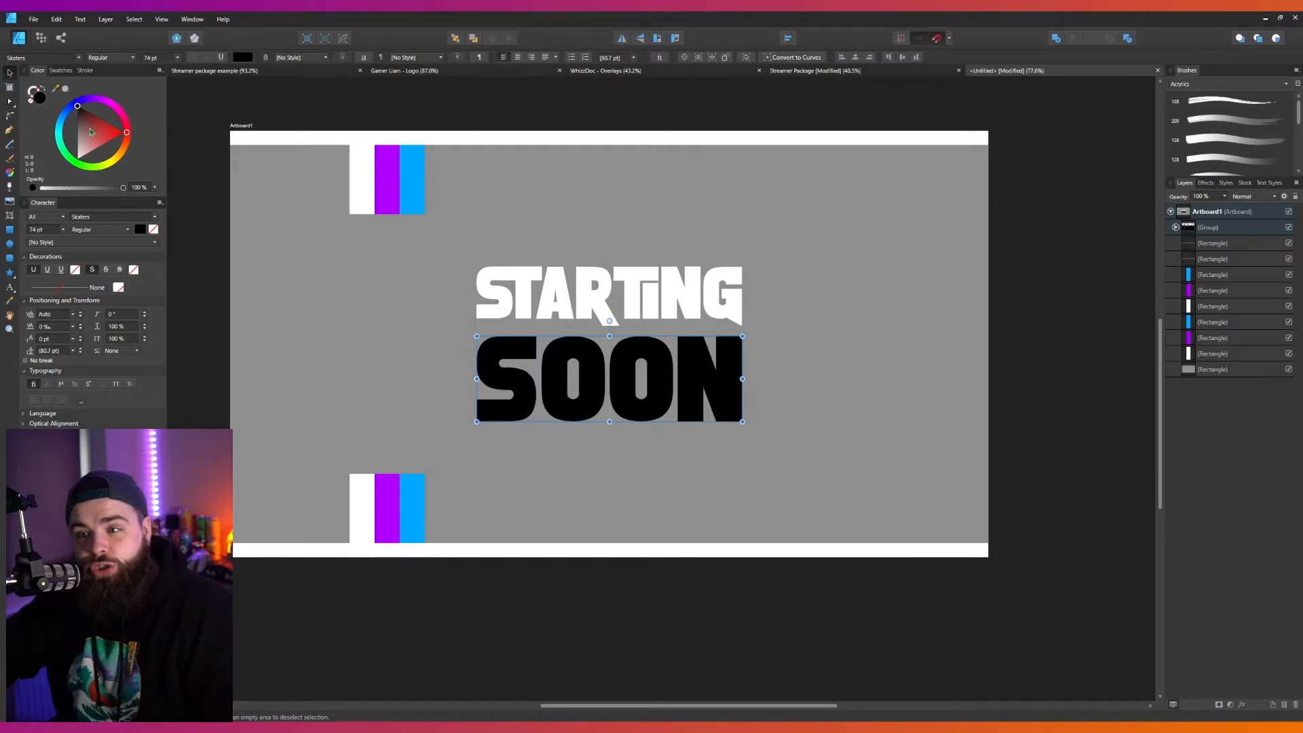
left_click(11, 174)
scroll(605, 336, "up", 5)
left_click_drag(613, 335, 614, 548)
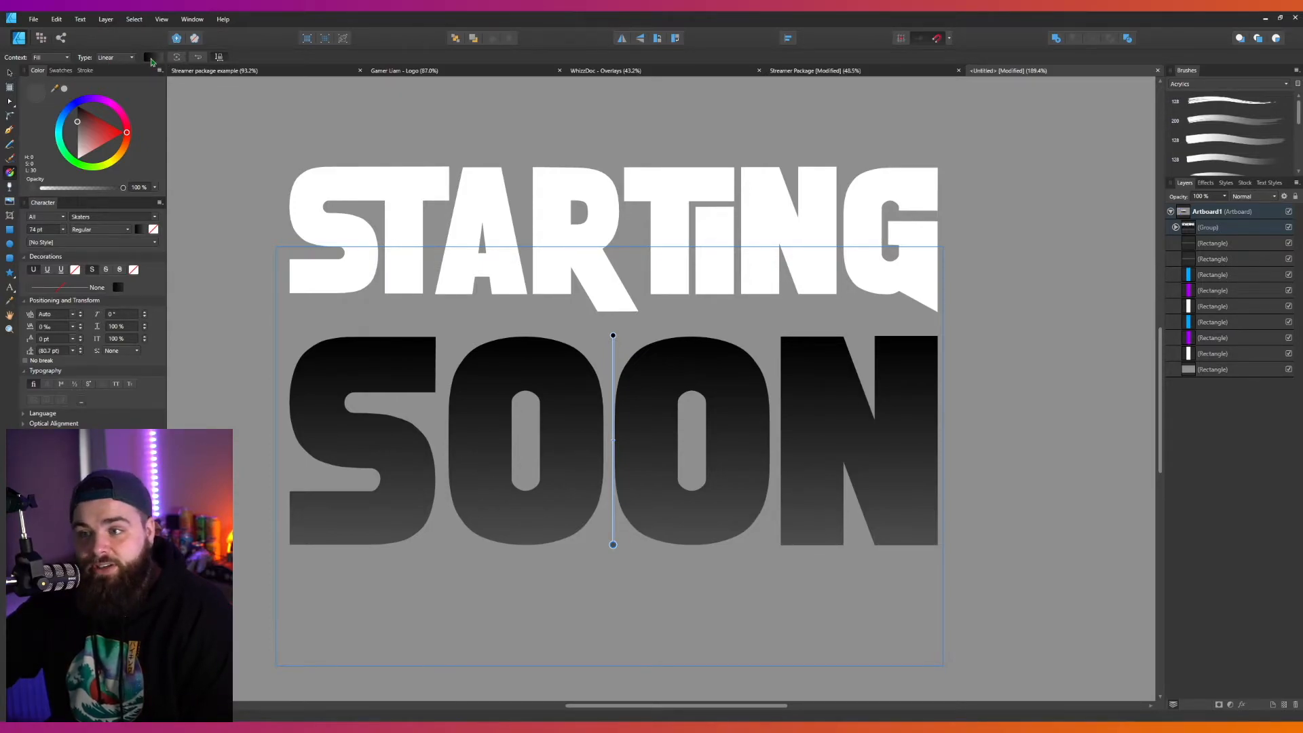
- Set the start colour of the "SOON" gradient to bright purple
left_click(151, 59)
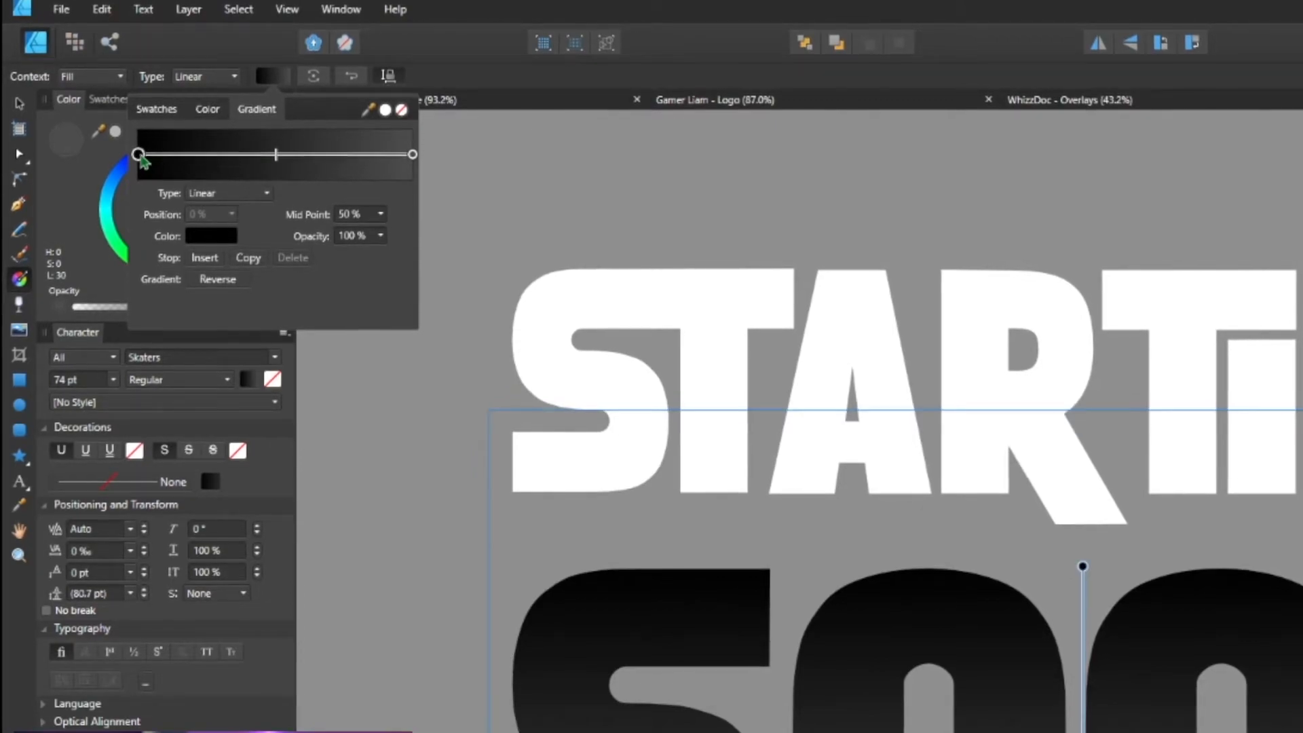
left_click(218, 236)
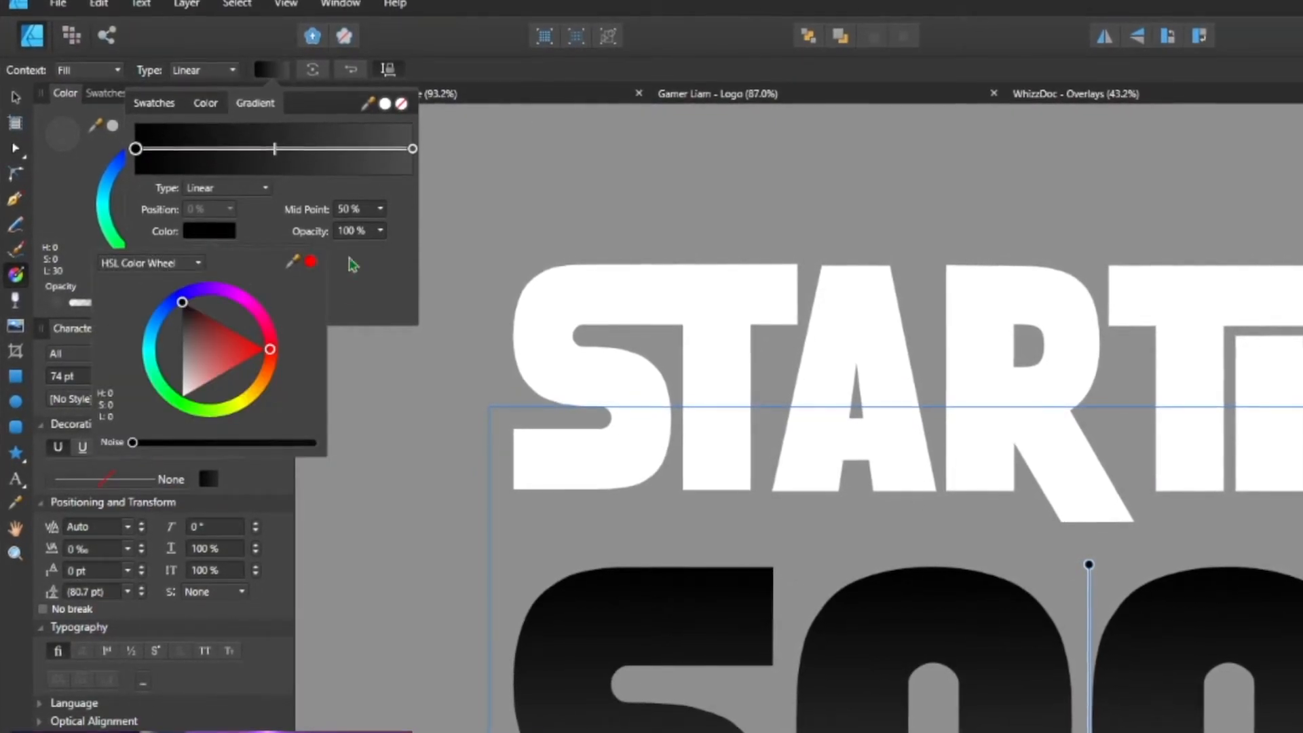
left_click_drag(200, 295, 223, 280)
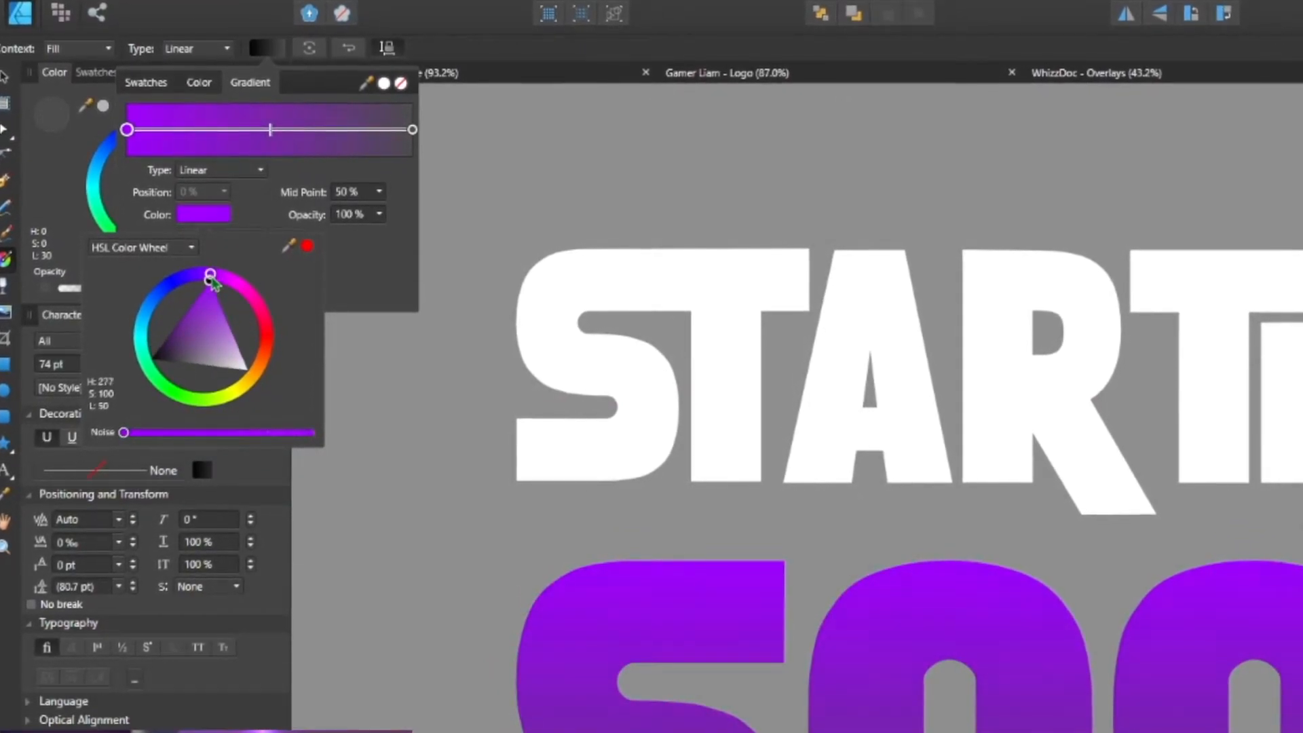
left_click(261, 199)
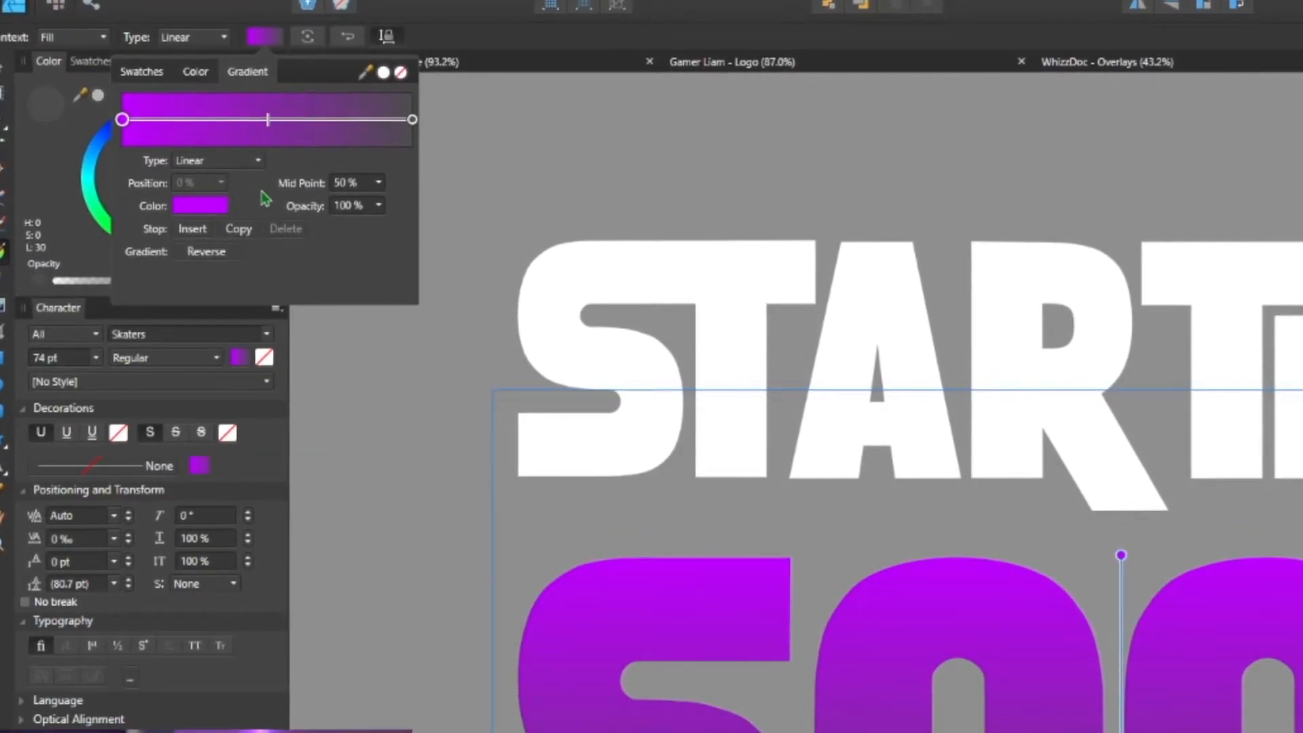
- Set the end colour of the "SOON" gradient to cyan and deselect the text
left_click(413, 104)
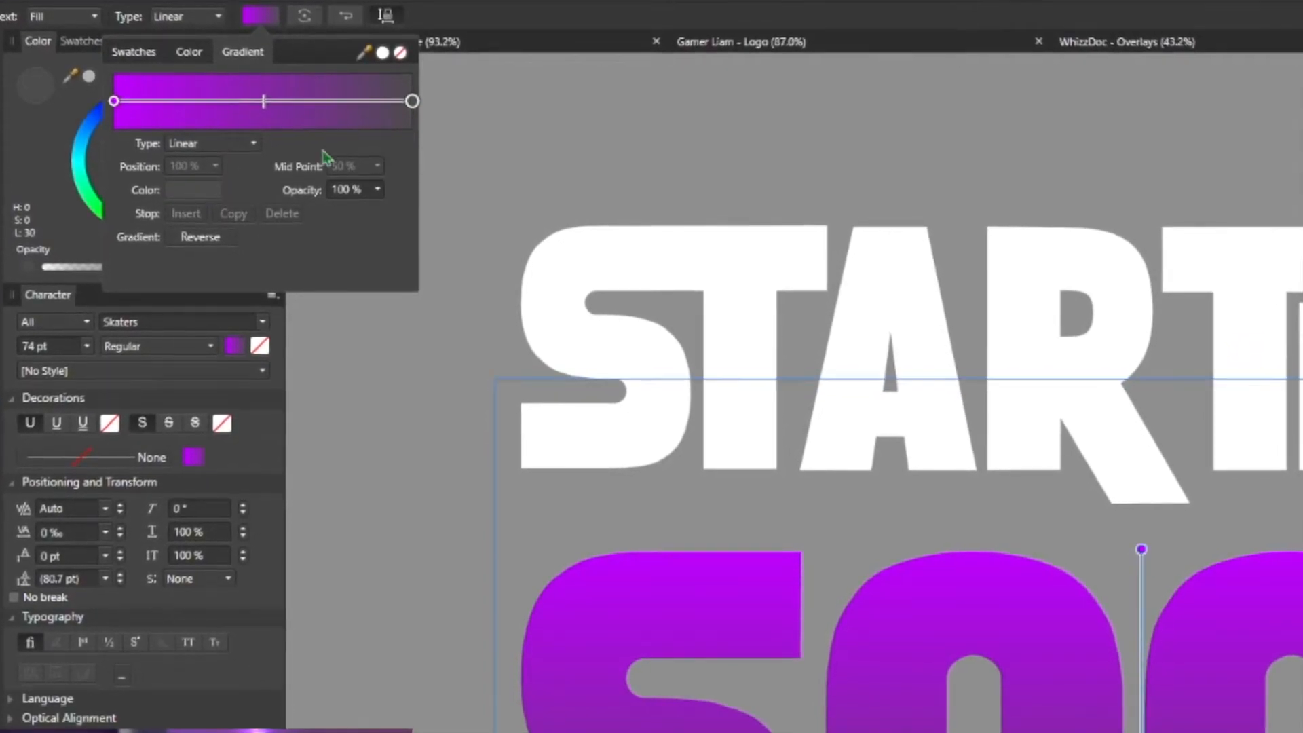
left_click(179, 192)
left_click_drag(181, 268, 126, 312)
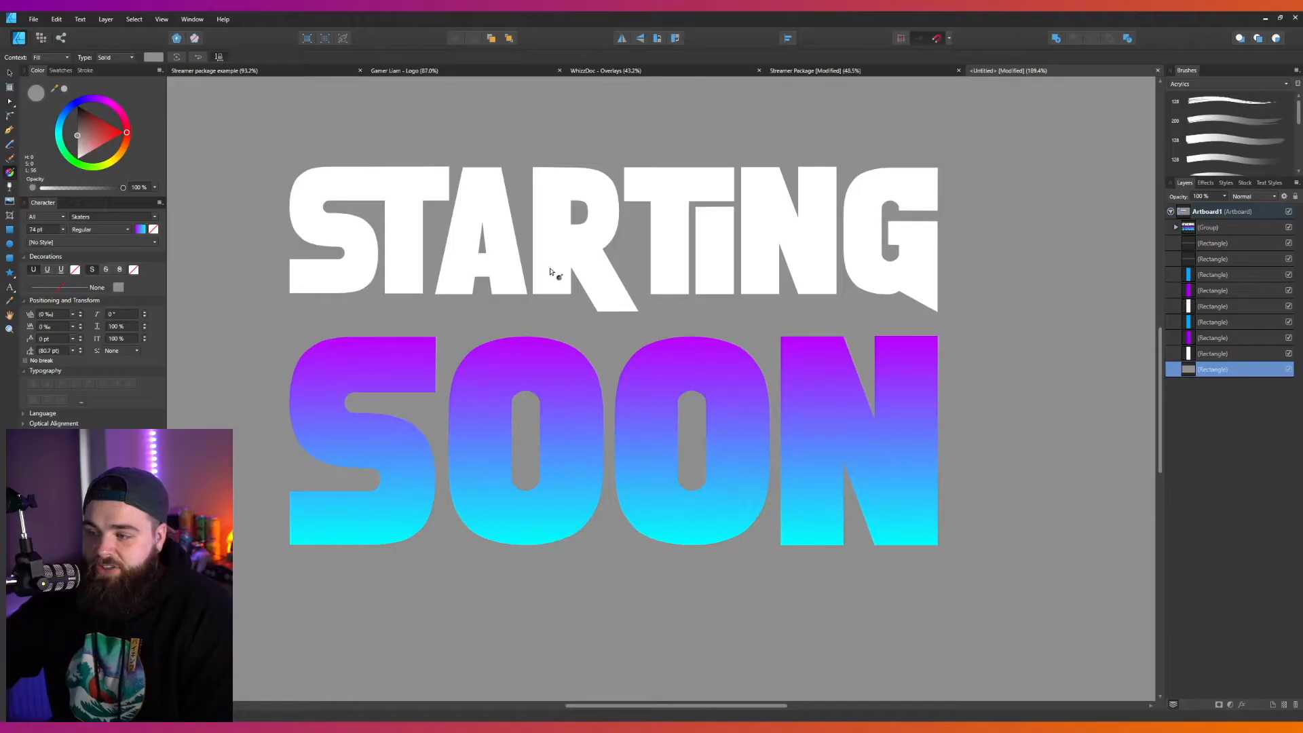
scroll(1037, 426, "down", 5)
scroll(998, 450, "up", 1)
scroll(881, 503, "up", 2)
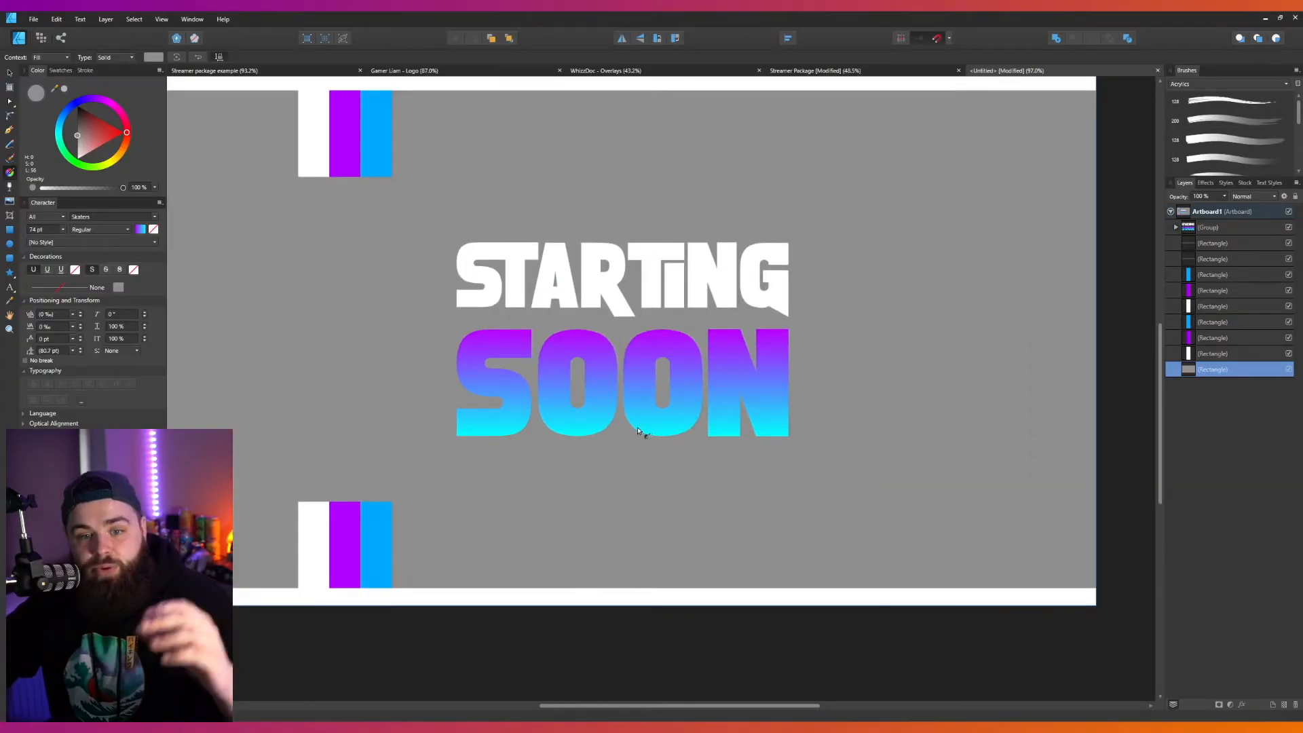
- Move all six upper and lower vertical stripes together to the right so they overlap the title's left edge
key("v")
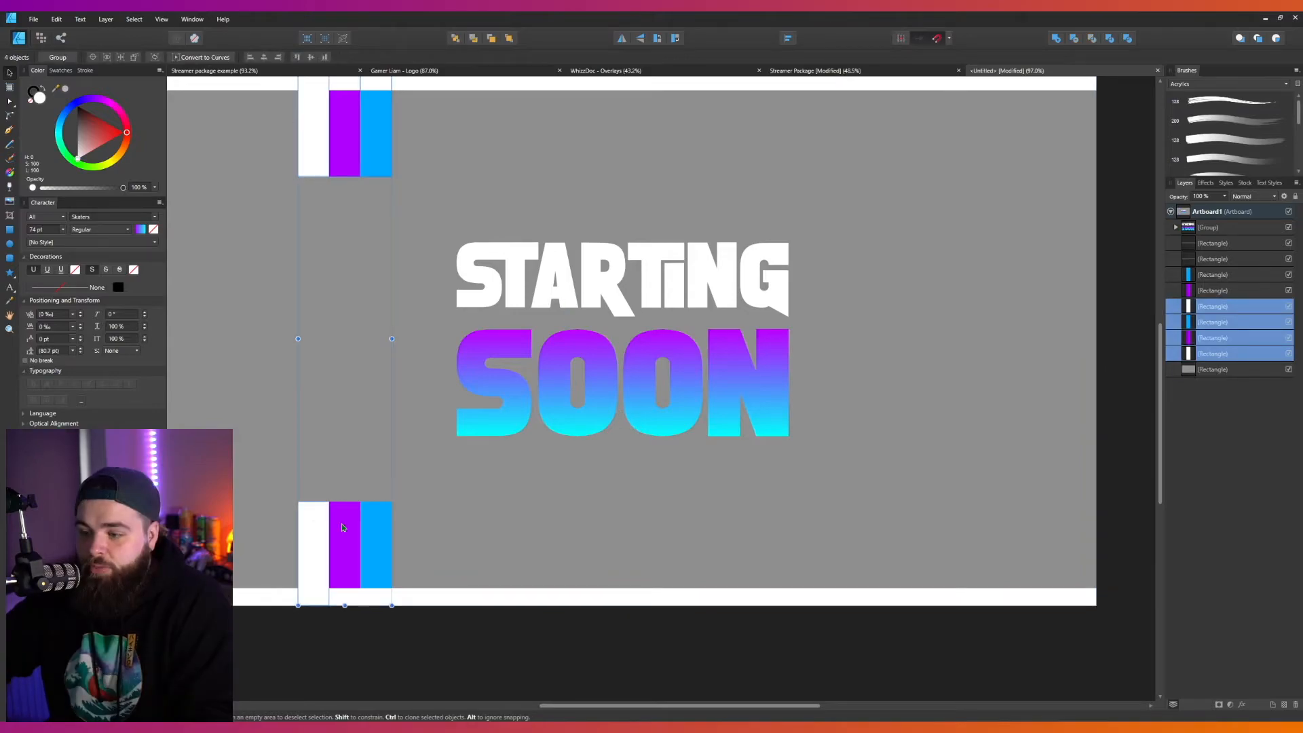
left_click(345, 529, "shift")
left_click(376, 531, "shift")
left_click_drag(324, 527, 436, 530)
- Lengthen the three upper stripes downward and the three lower stripes upward so they end close to the title
left_click(425, 125)
left_click(458, 156, "shift")
left_click(487, 156, "shift")
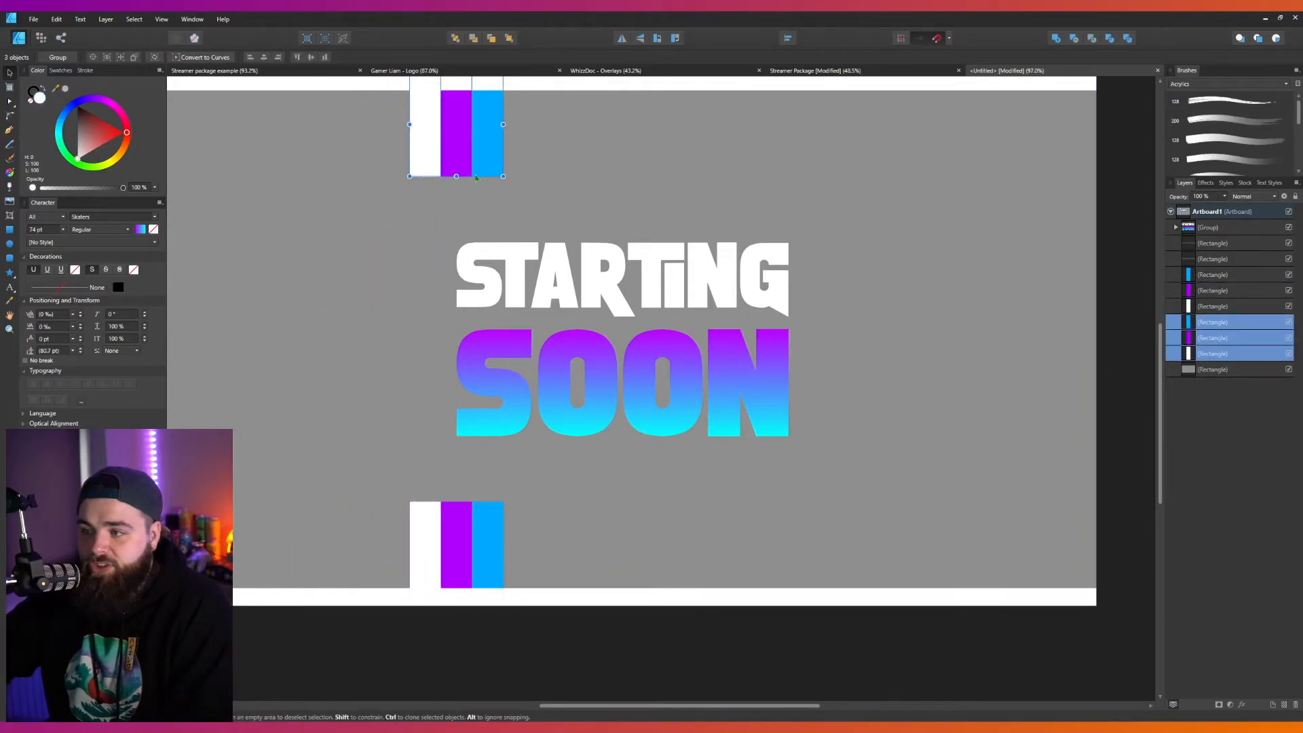
left_click_drag(456, 176, 458, 213)
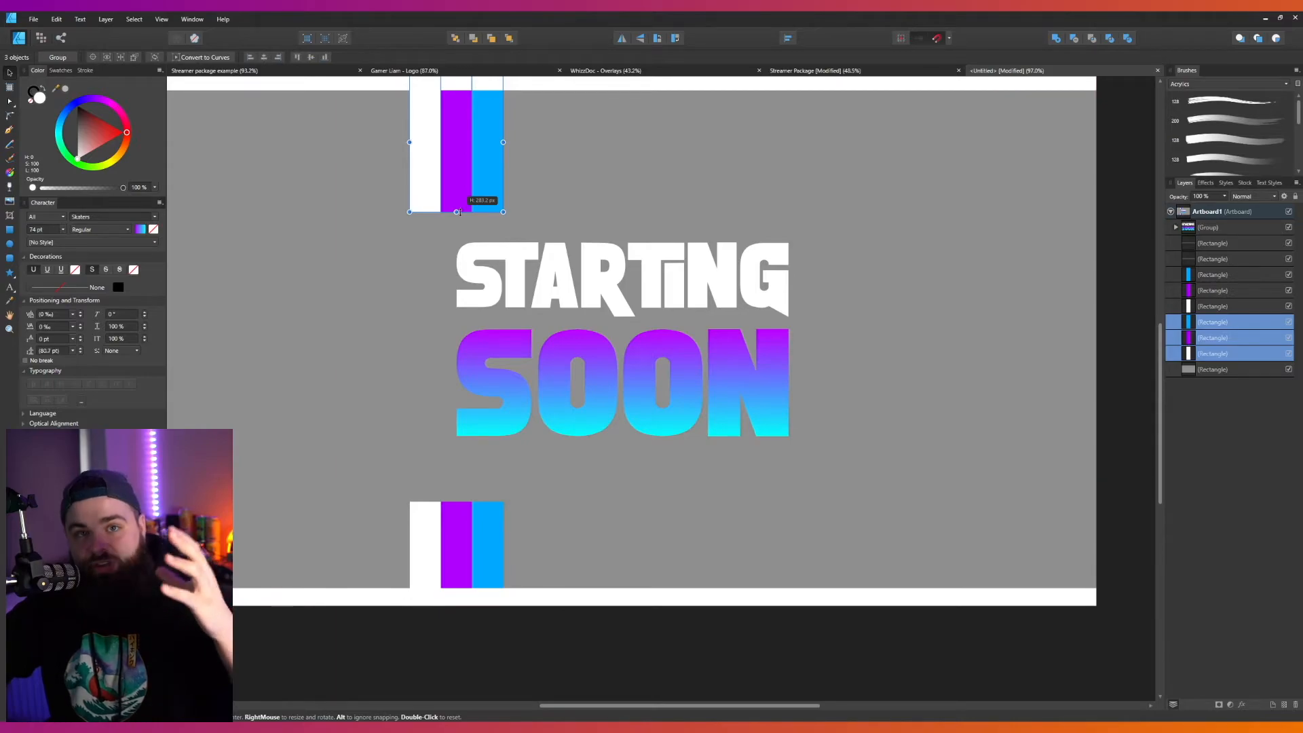
left_click_drag(459, 212, 468, 215)
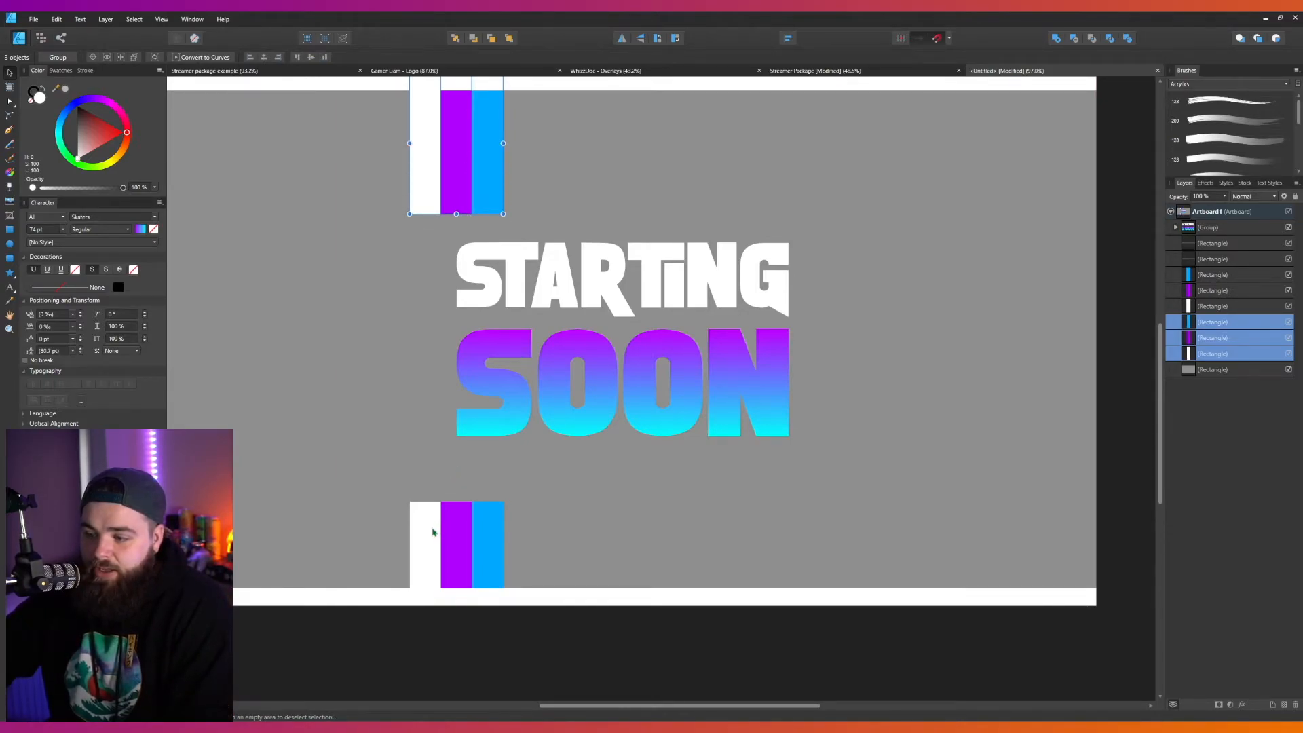
key("ctrl+d")
- Add a small "STREAM IS" text centred above "STARTING" and colour it white
scroll(648, 280, "down", 2)
scroll(721, 235, "up", 3)
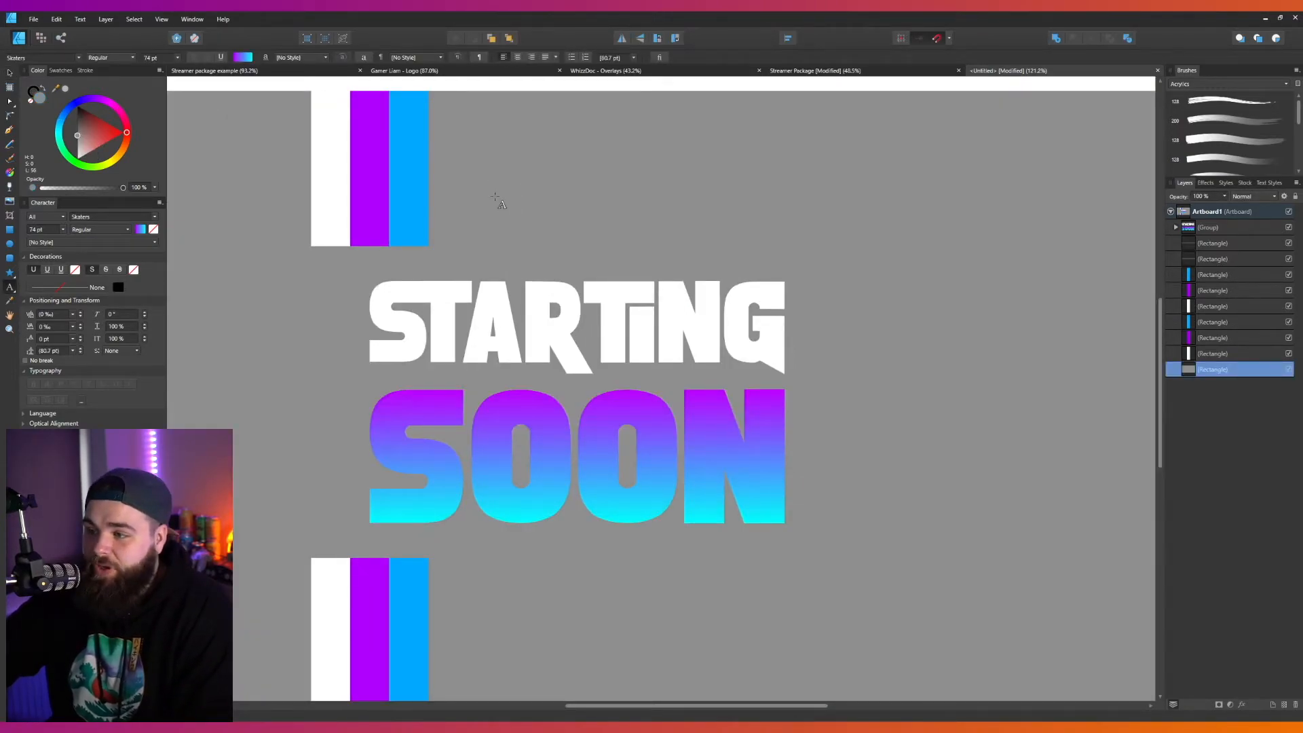
left_click_drag(514, 222, 514, 221)
type("St")
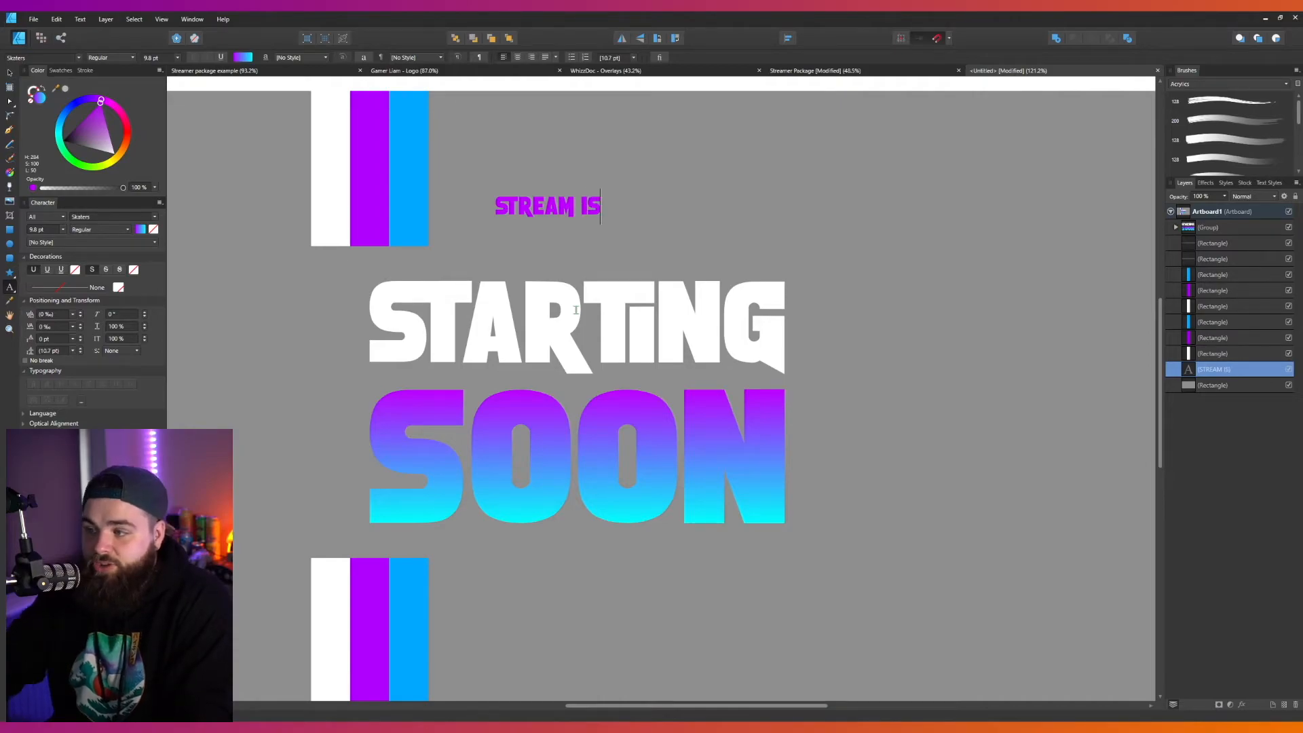
key("Escape")
left_click_drag(552, 210, 579, 231)
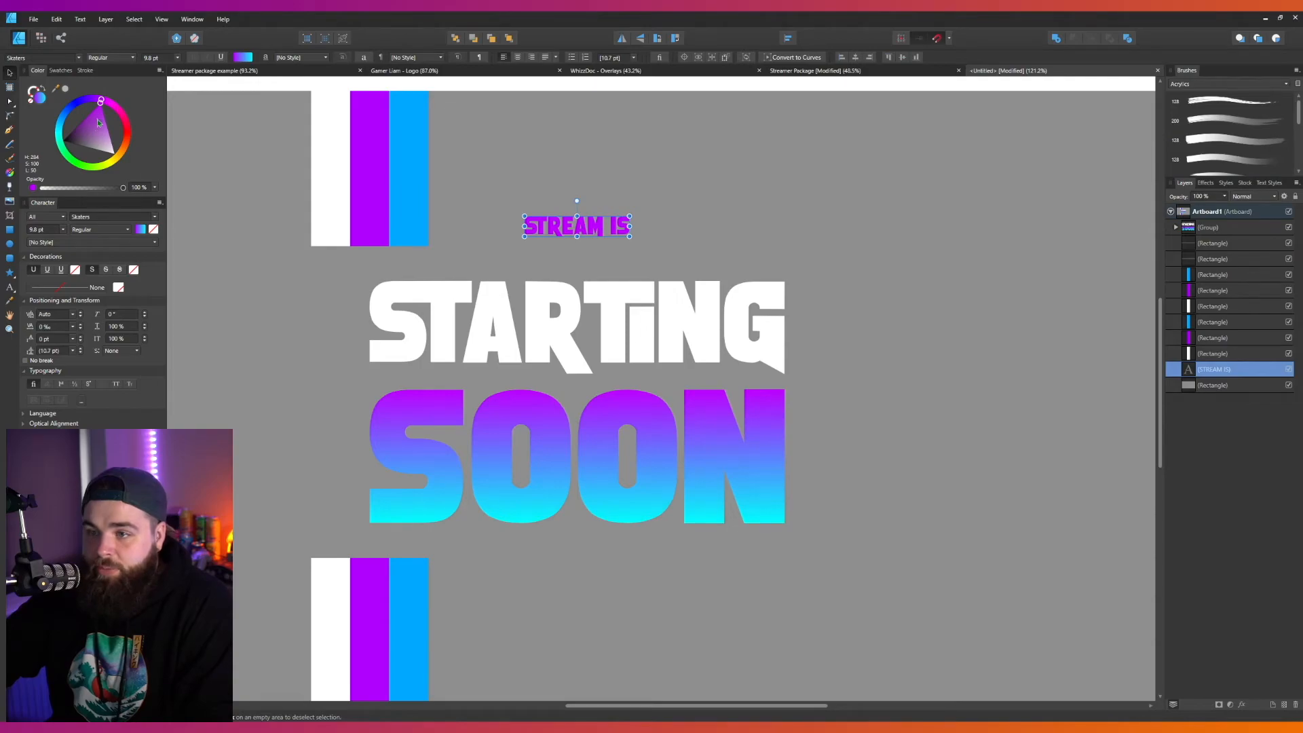
left_click_drag(98, 123, 116, 152)
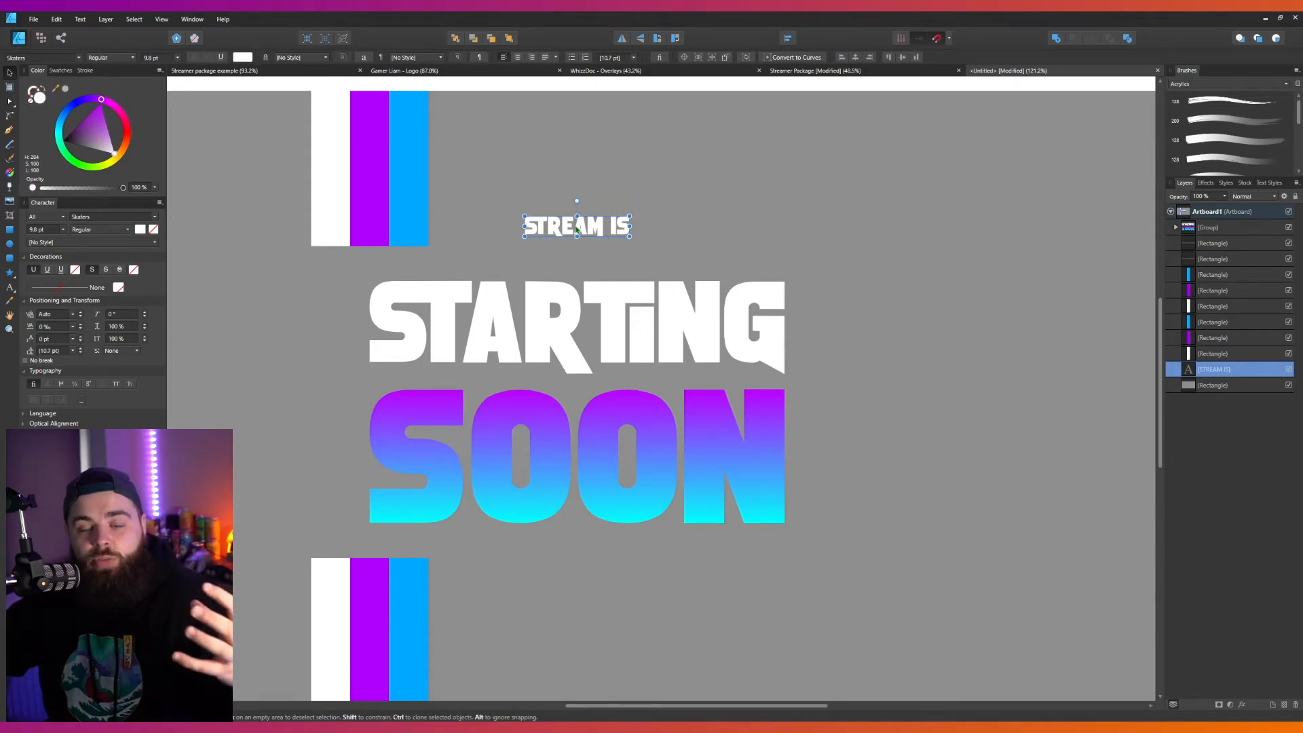
- Check the font of the "THE STREAM IS" text in the Streamer package example document, and return to the untitled design
left_click(573, 197)
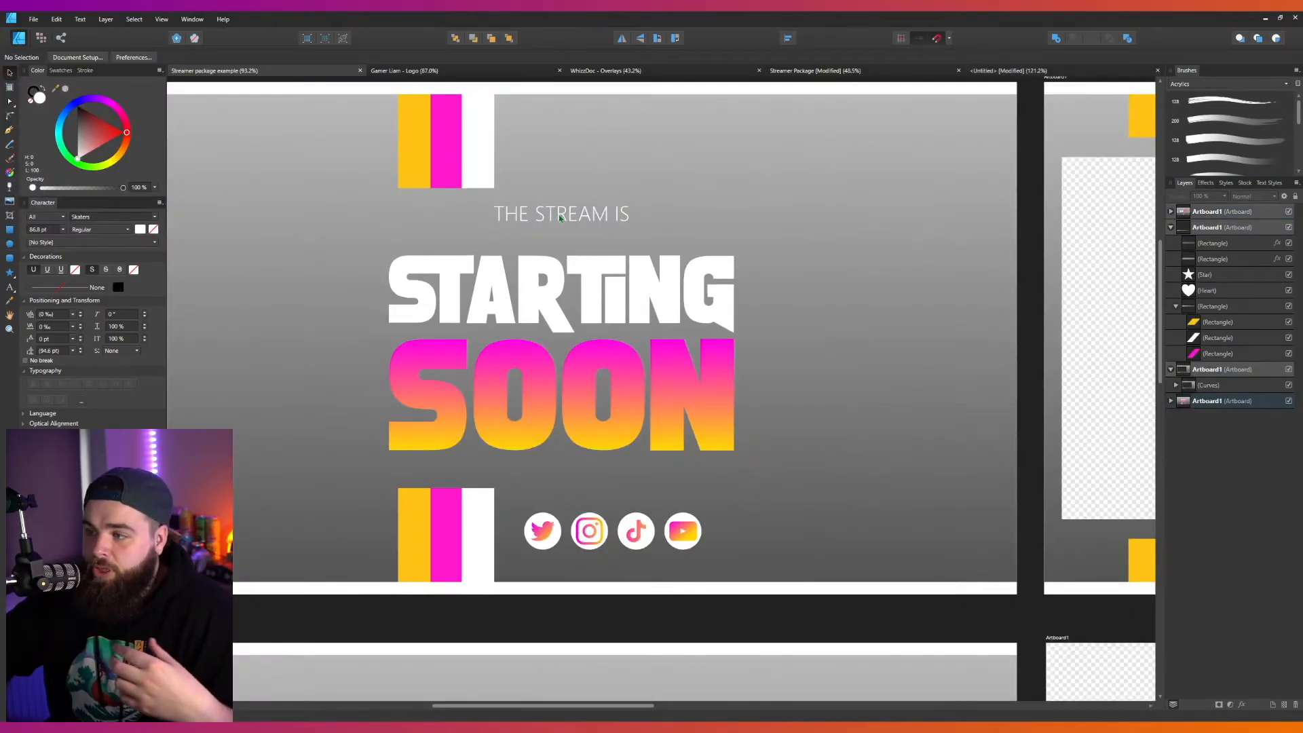
left_click(561, 217)
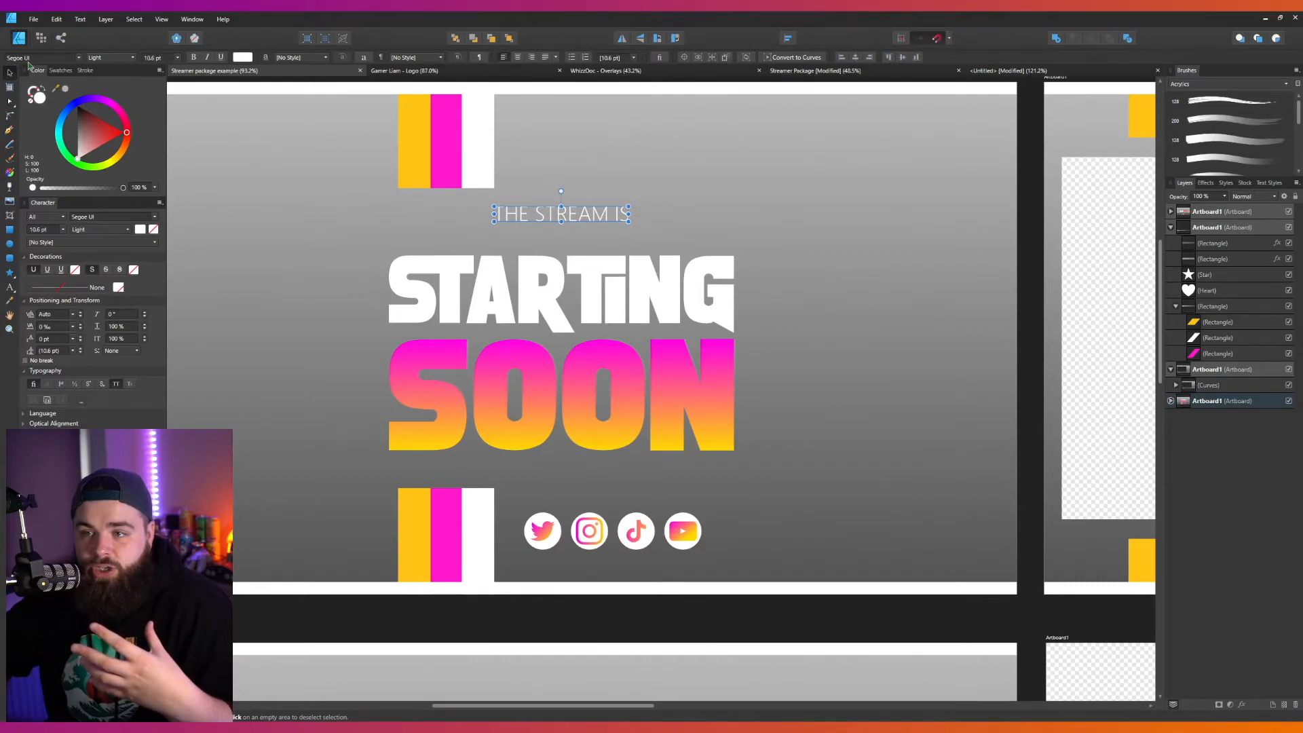
left_click(1008, 71)
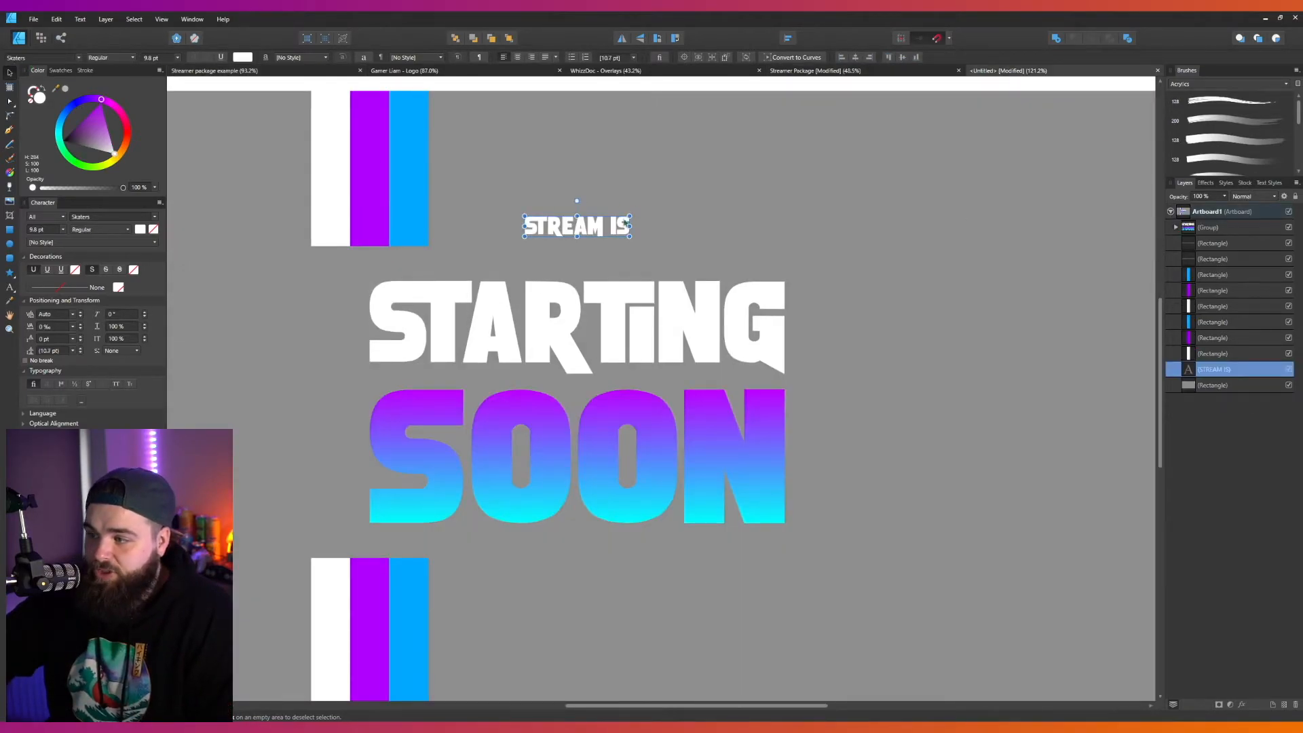
- Change the "STREAM IS" text to Segoe UI Light and shrink it to about 7.9 pt, centred above "STARTING"
left_click(80, 58)
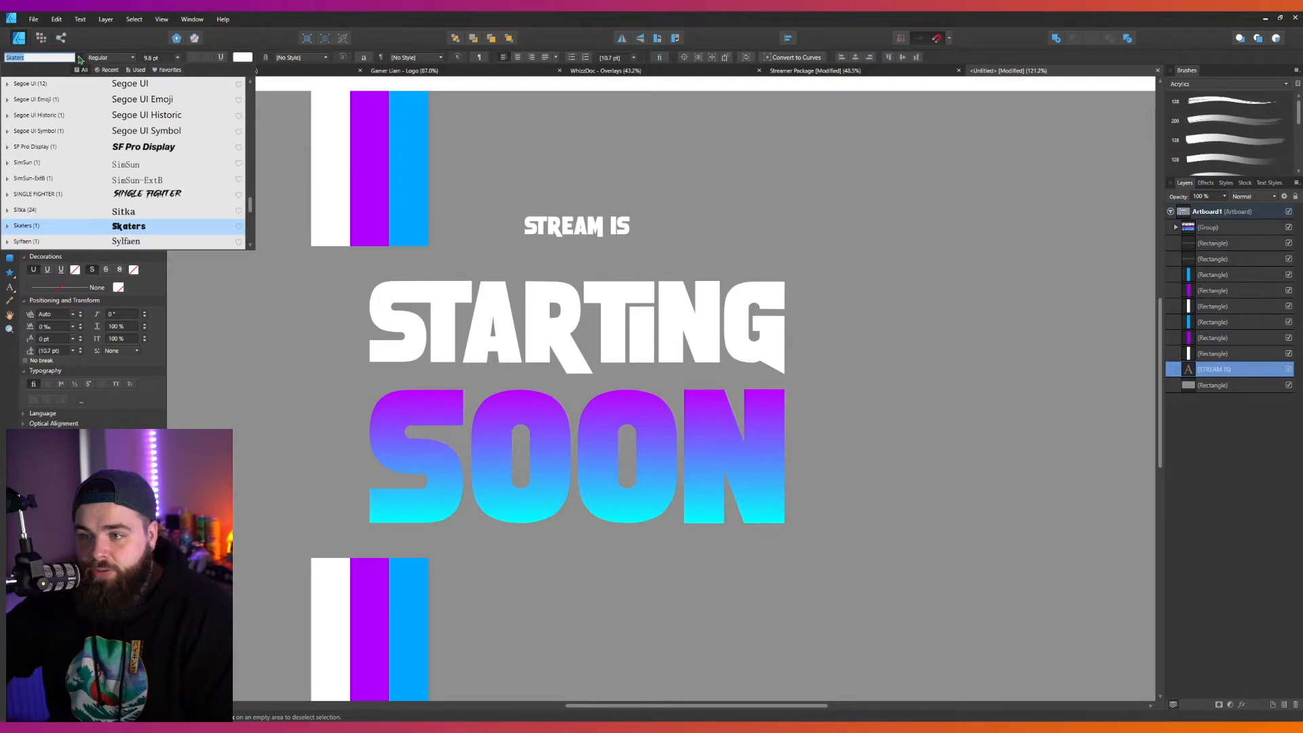
left_click(116, 82)
left_click(122, 58)
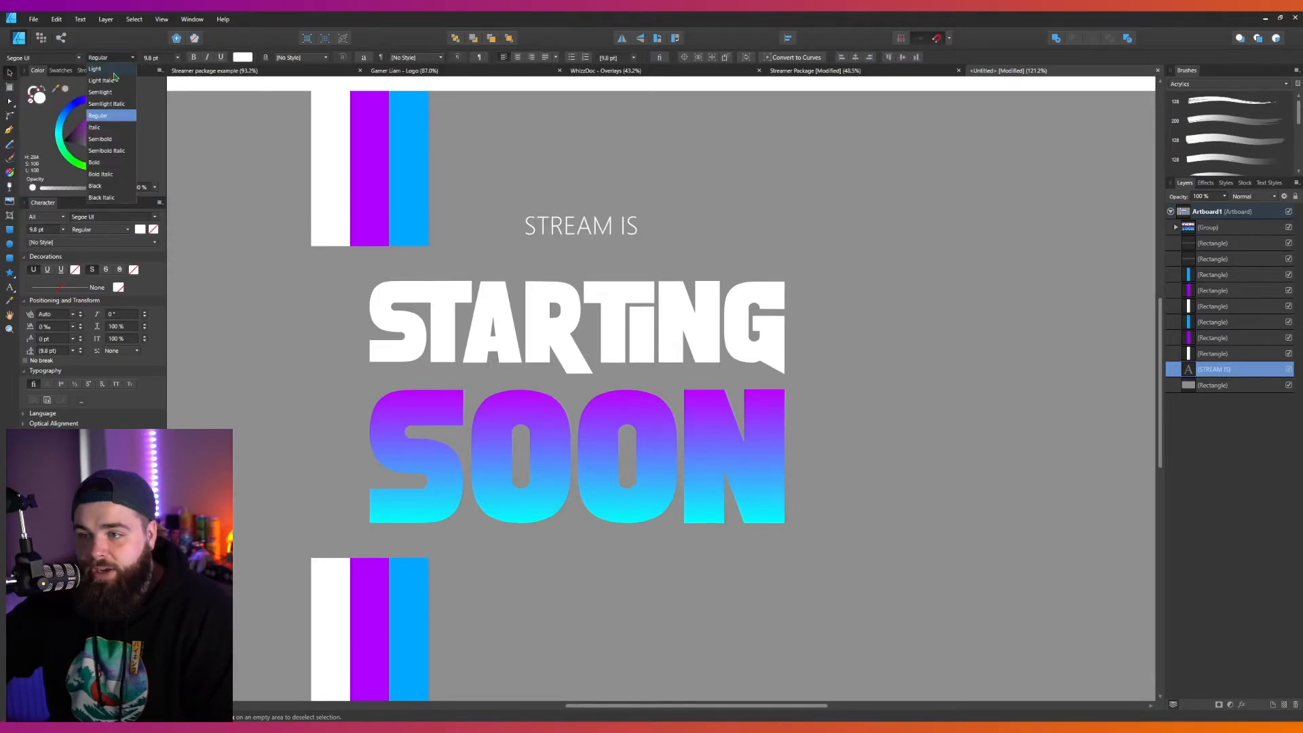
left_click(113, 70)
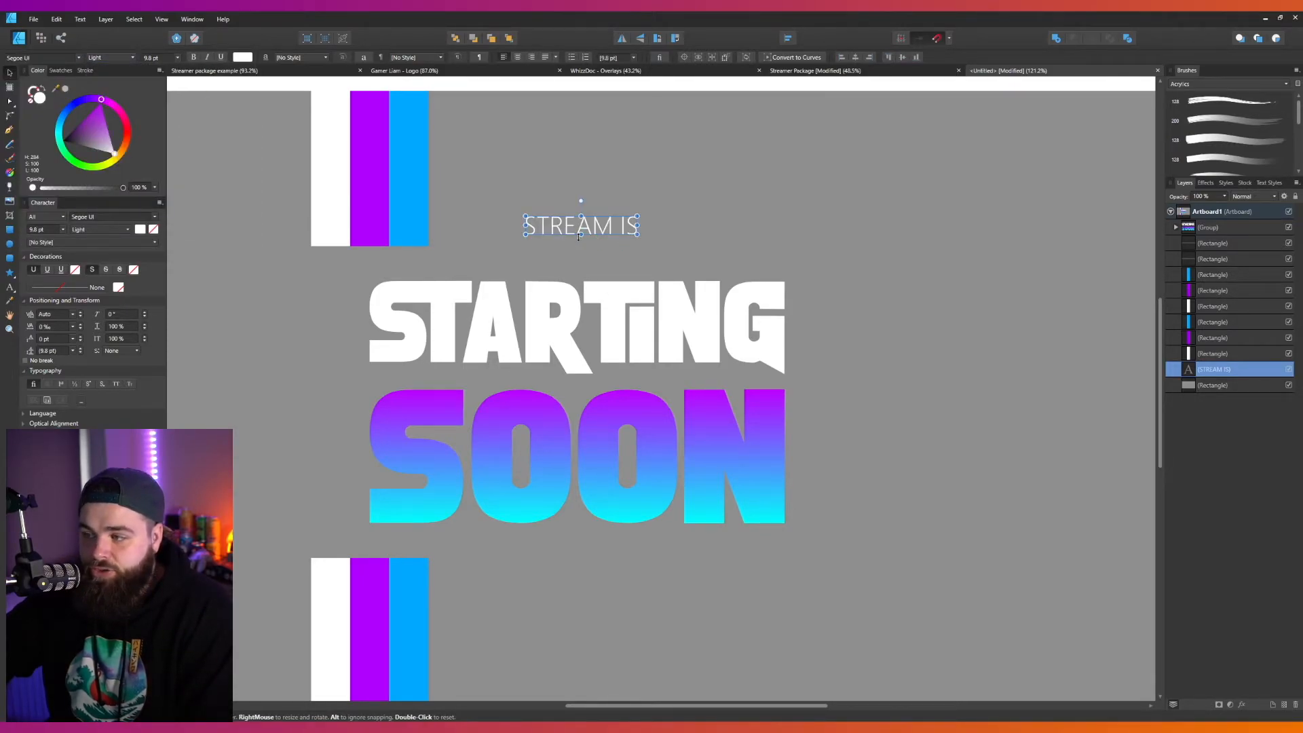
left_click_drag(581, 234, 588, 235)
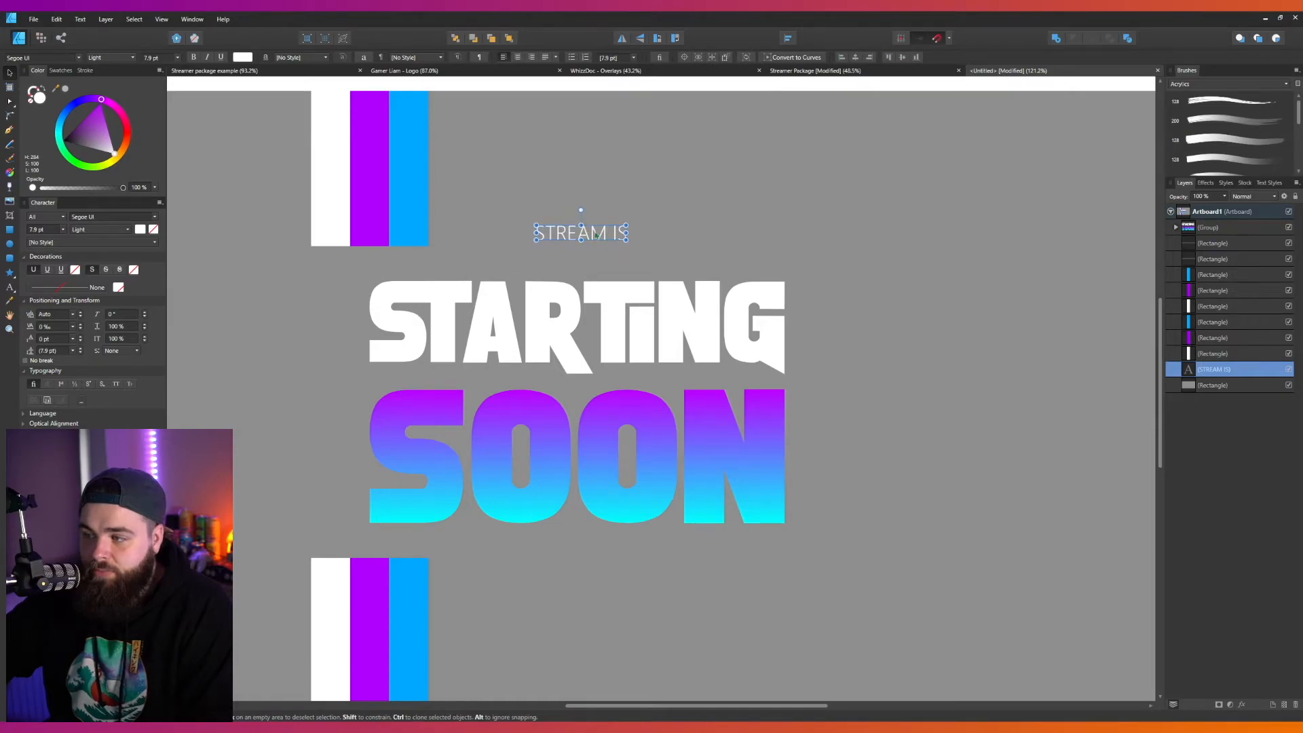
key("ctrl+0")
left_click(607, 263)
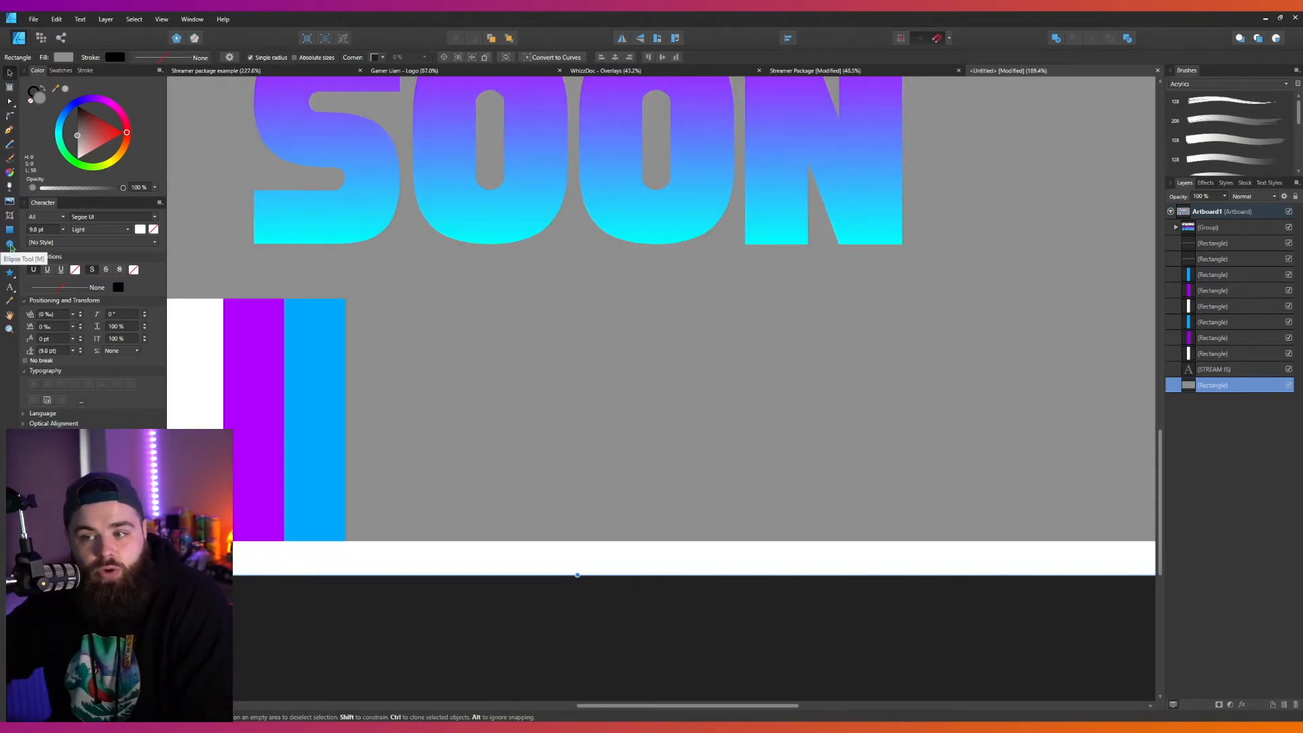
- Draw a circle about 87 px in diameter below "SOON", beside the lower stripes, and fill it white
left_click(10, 245)
left_click_drag(440, 364, 732, 404)
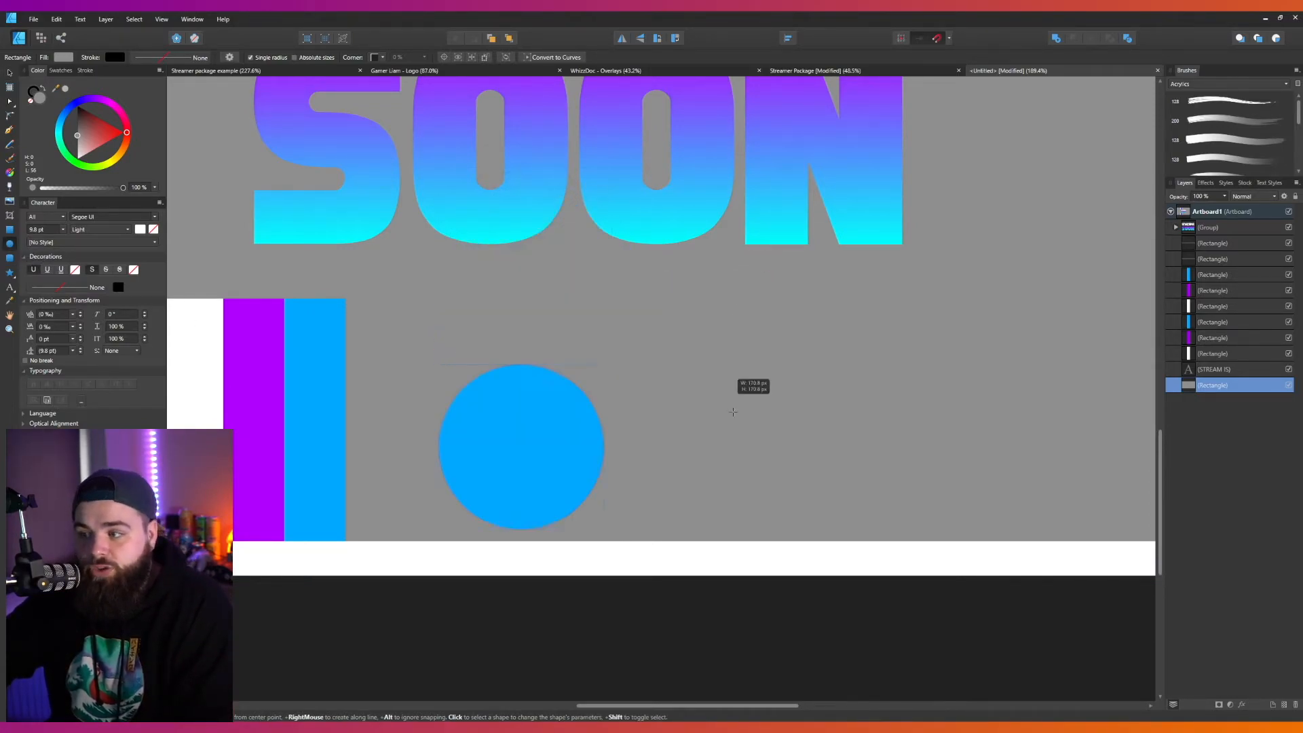
left_click_drag(423, 349, 484, 442)
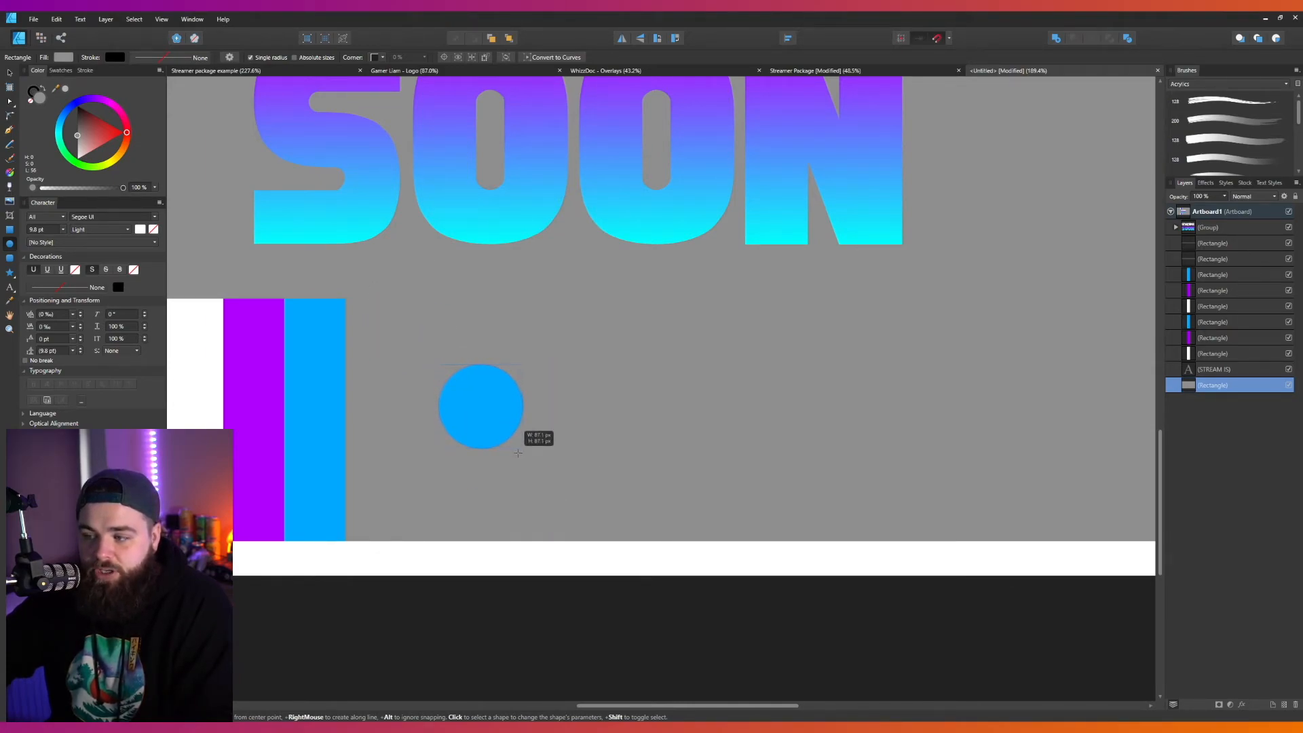
left_click_drag(518, 453, 519, 454)
left_click_drag(90, 132, 640, 339)
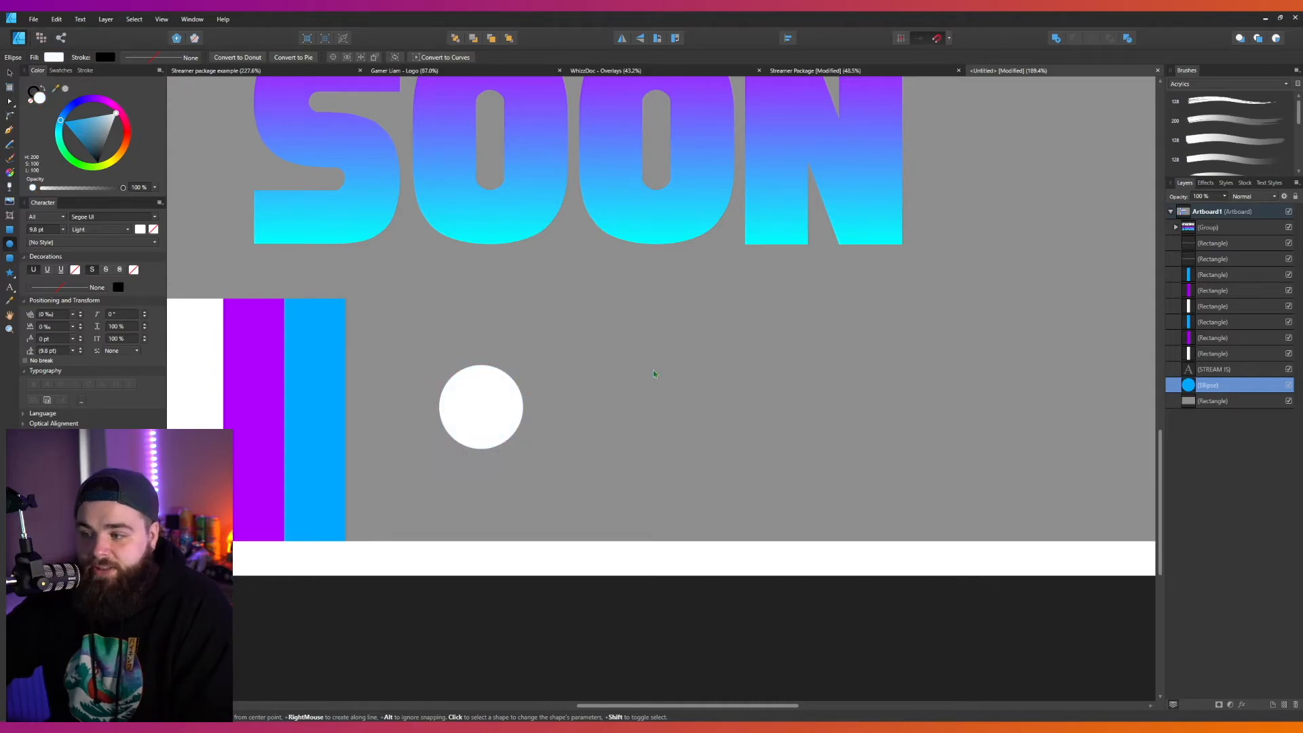
- Duplicate the white circle to its right at the same height, leaving a small gap between the two
key("v")
mouse_move(480, 411)
left_mouse_down()
mouse_move(584, 416)
mouse_move(559, 413)
left_mouse_up()
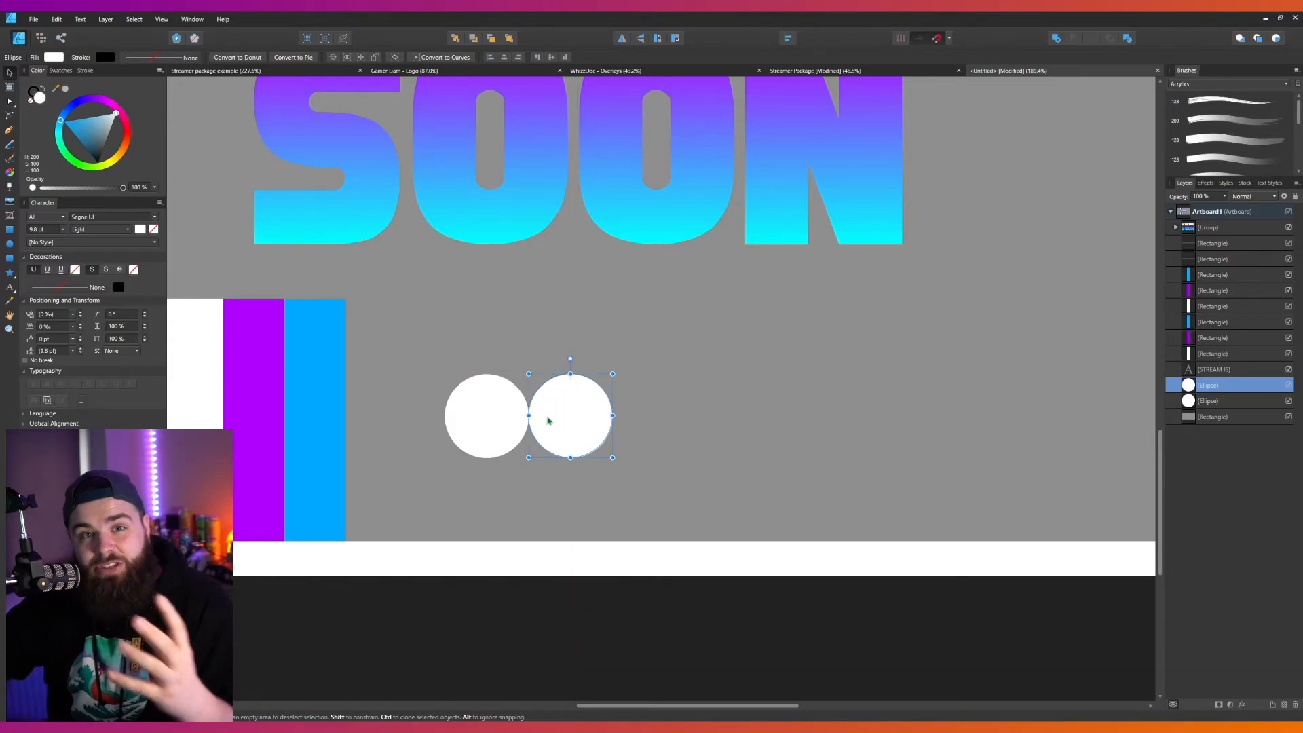
mouse_move(546, 425)
left_mouse_down()
mouse_move(573, 425)
mouse_move(548, 425)
left_mouse_up()
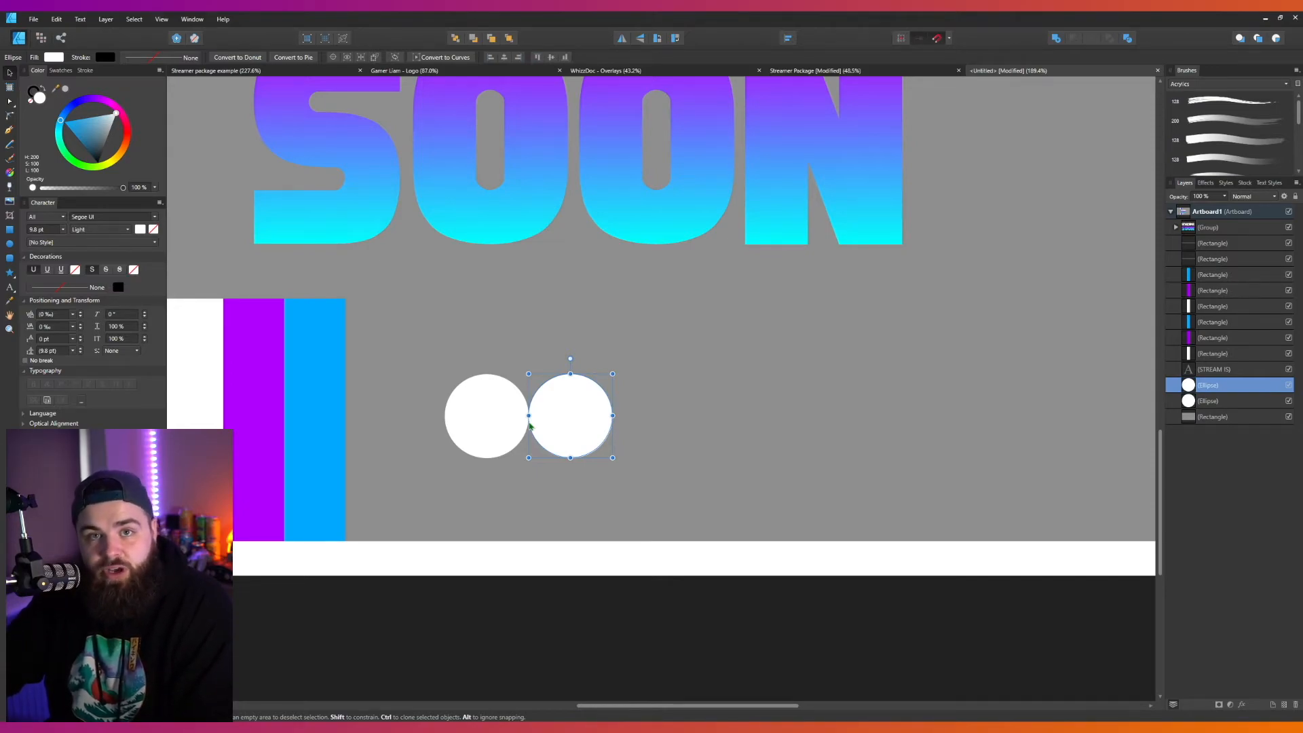
key("shift+Right")
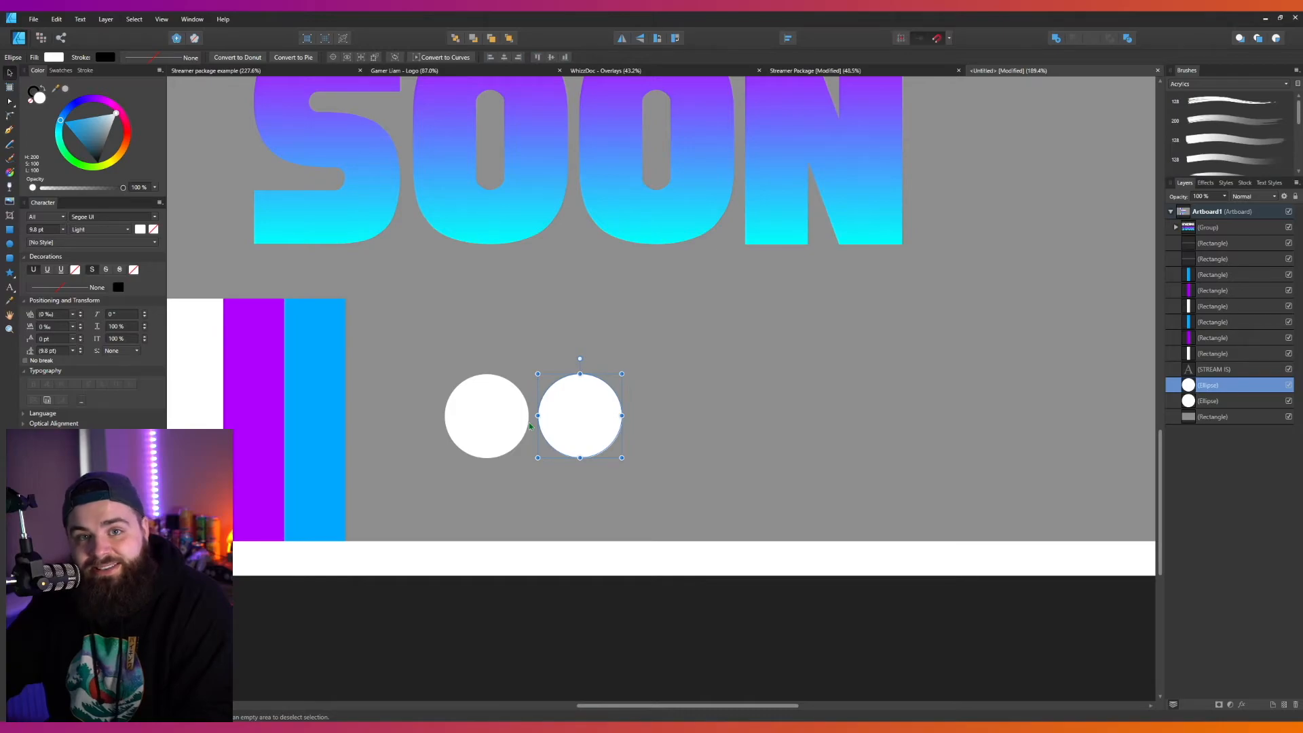
key("shift+Right")
key("shift+Right")
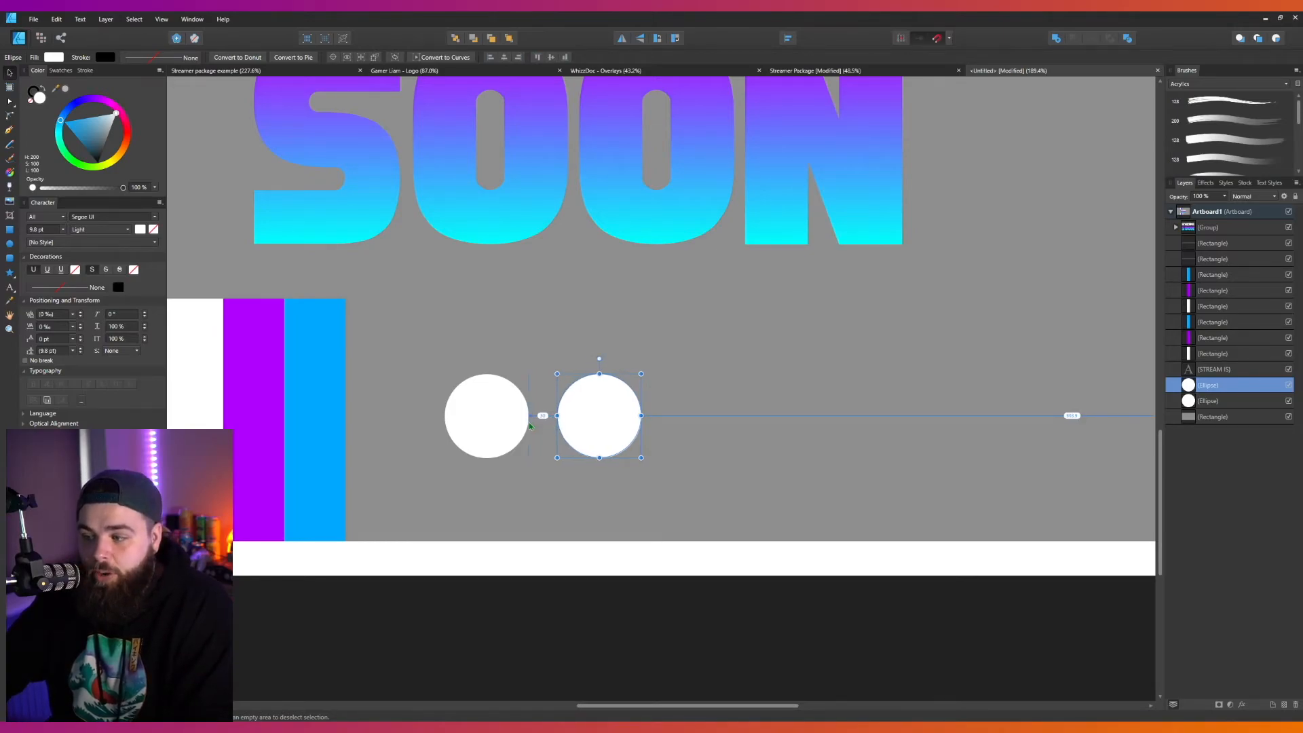
- Add a third and a fourth white circle to the right with the same spacing, completing a row of four
key("ctrl+j")
left_click_drag(584, 427, 775, 425)
key("shift+Right")
key("shift+Right")
key("shift+Right")
key("ctrl+j")
key("shift+Right")
- Move the four white circles together a little to the left below the title
left_click(575, 419, "shift")
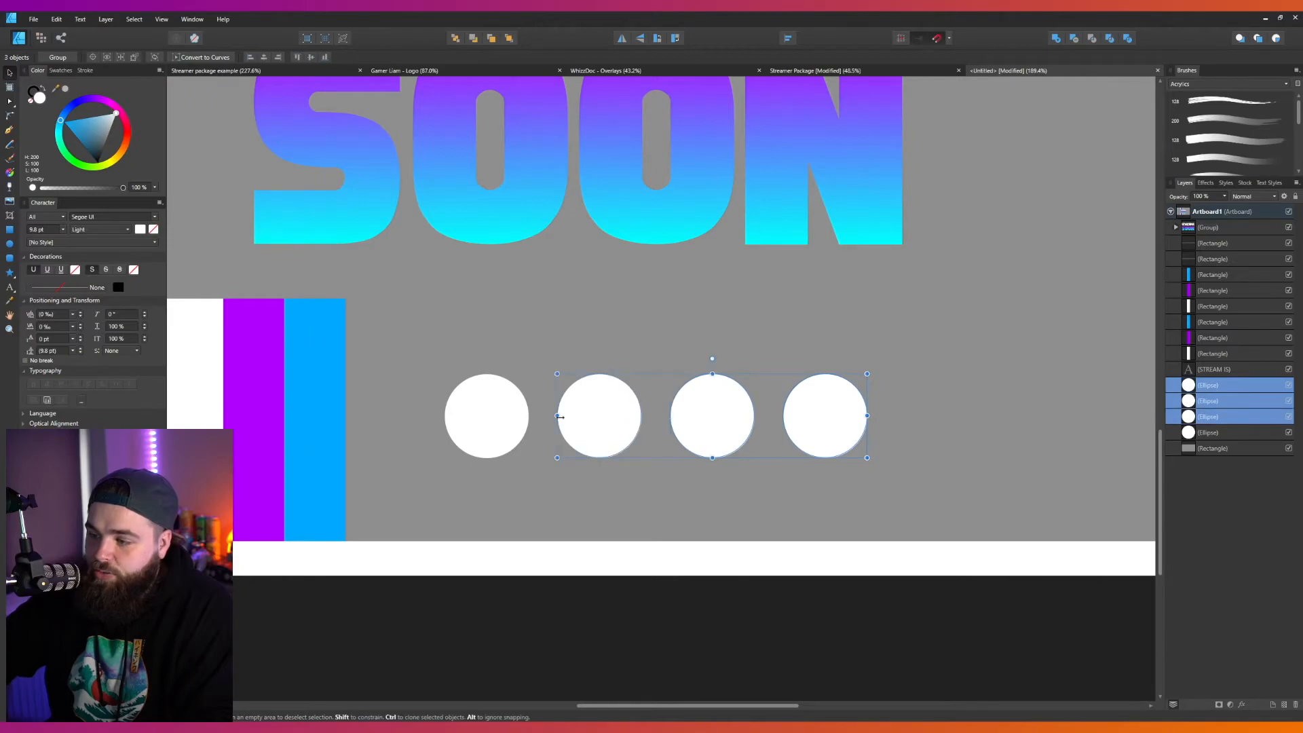
left_click(501, 417, "shift")
left_click_drag(466, 441, 431, 439)
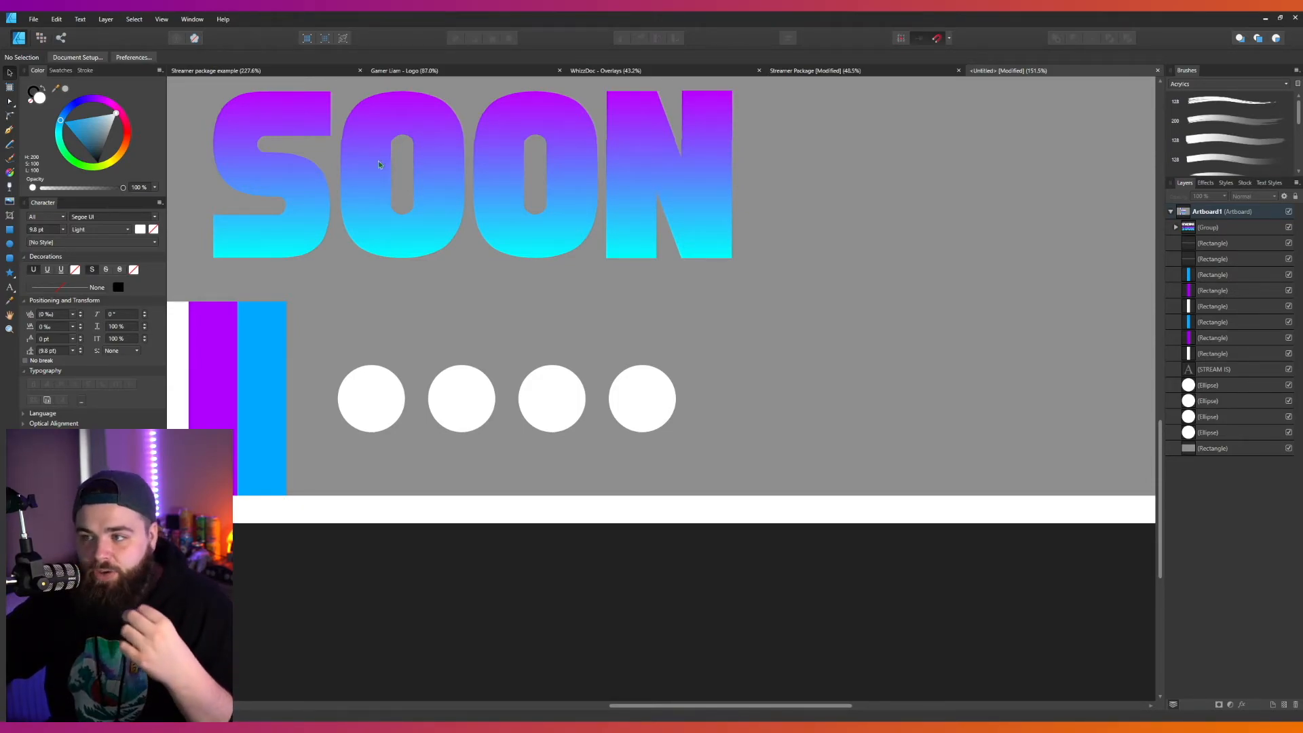
- Copy the Twitter, Instagram, TikTok and YouTube icons from the Streamer package example document into the untitled design and place them above the circles
left_click(752, 287)
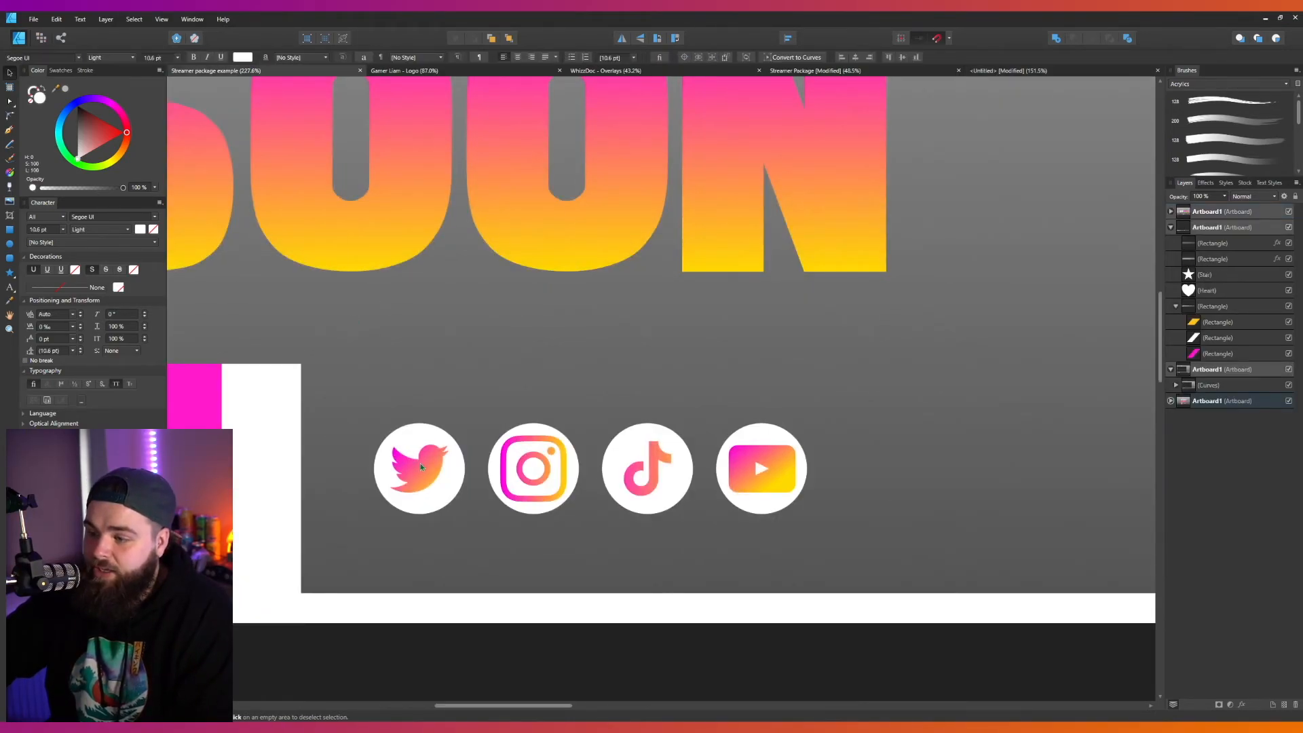
left_click(421, 467)
left_click(535, 469, "shift")
left_click(750, 477, "shift")
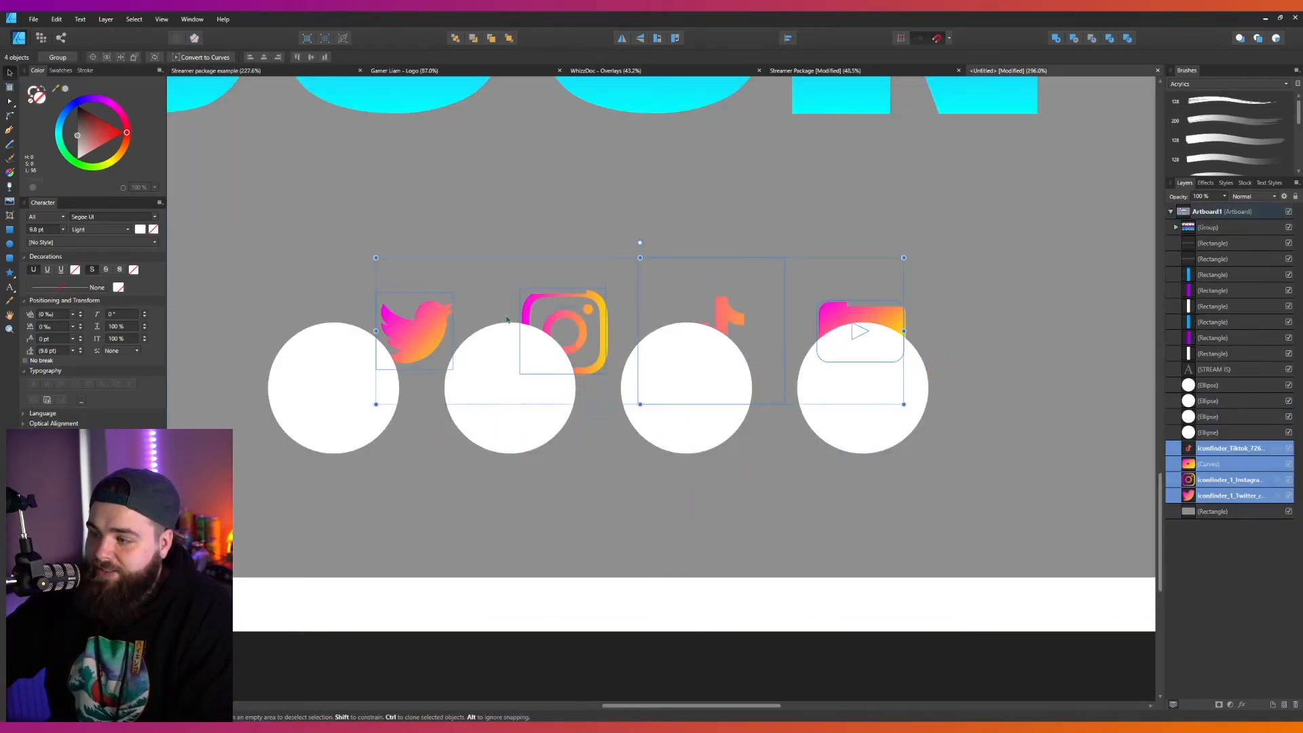
left_click_drag(540, 367, 494, 261)
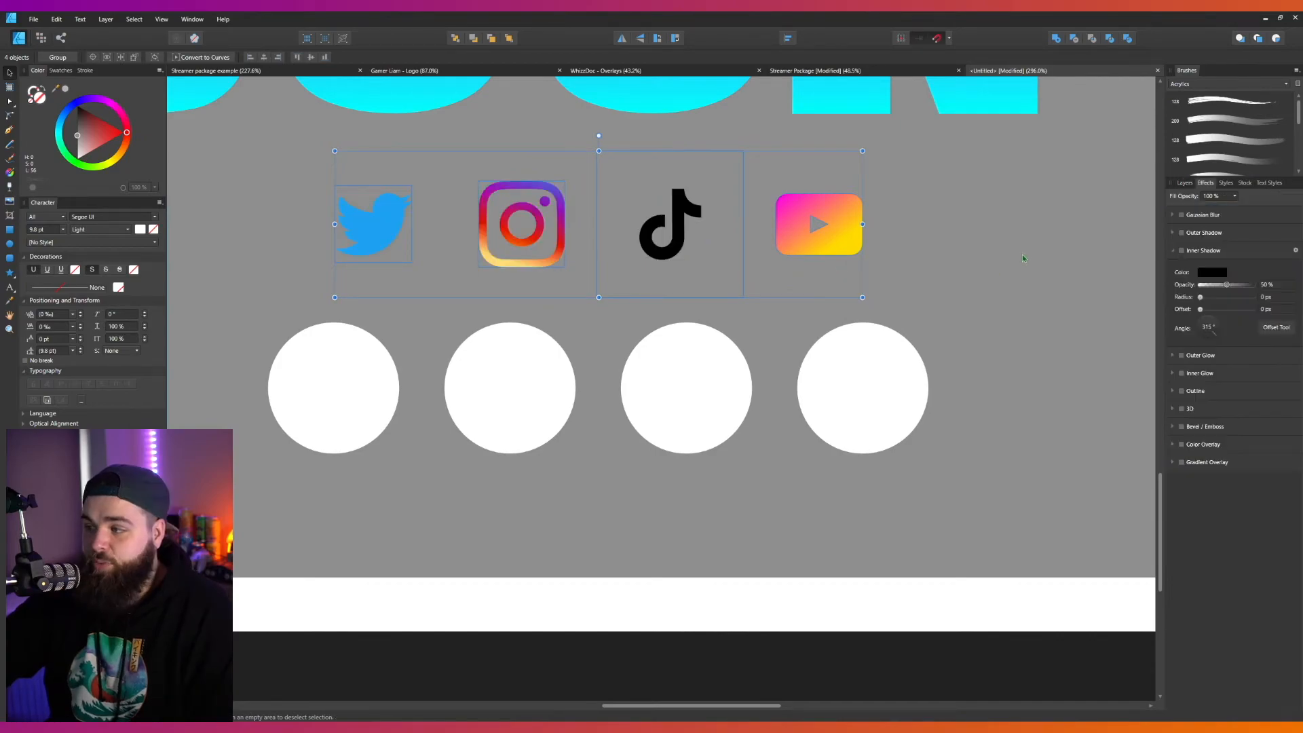
left_click(354, 227)
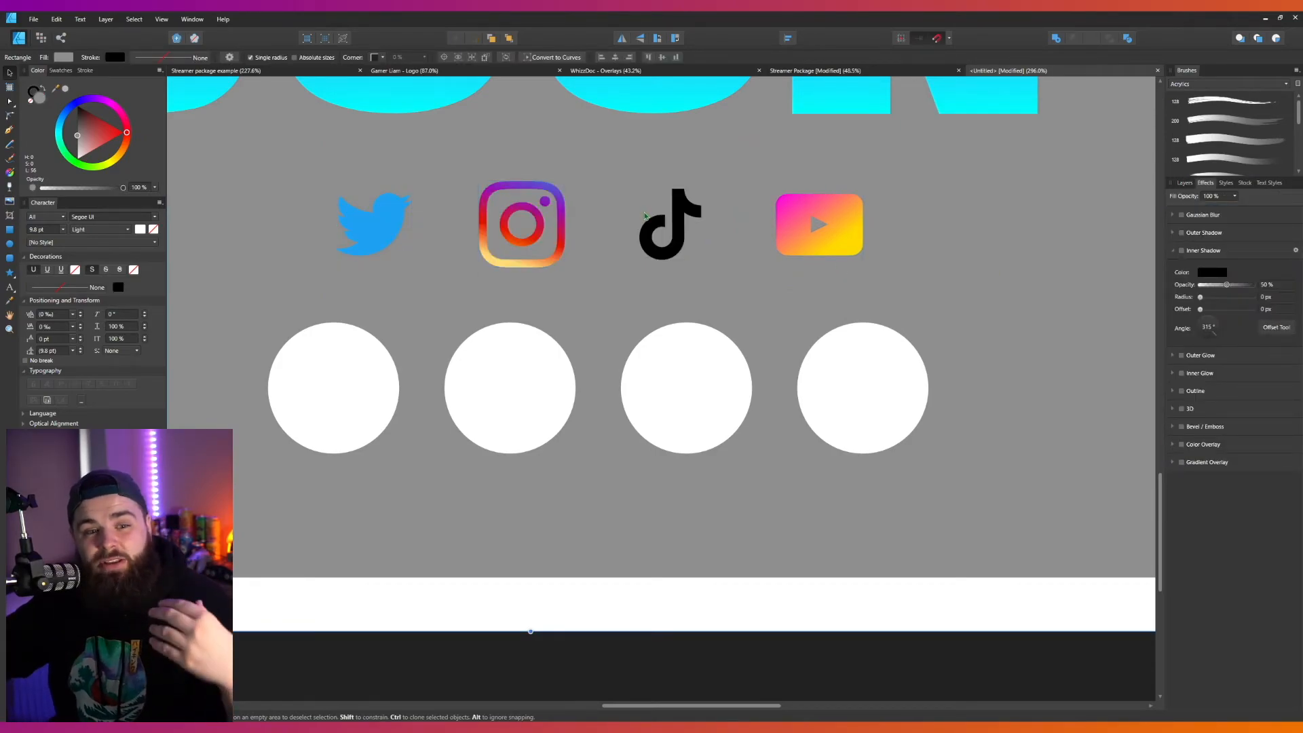
scroll(441, 334, "up", 3)
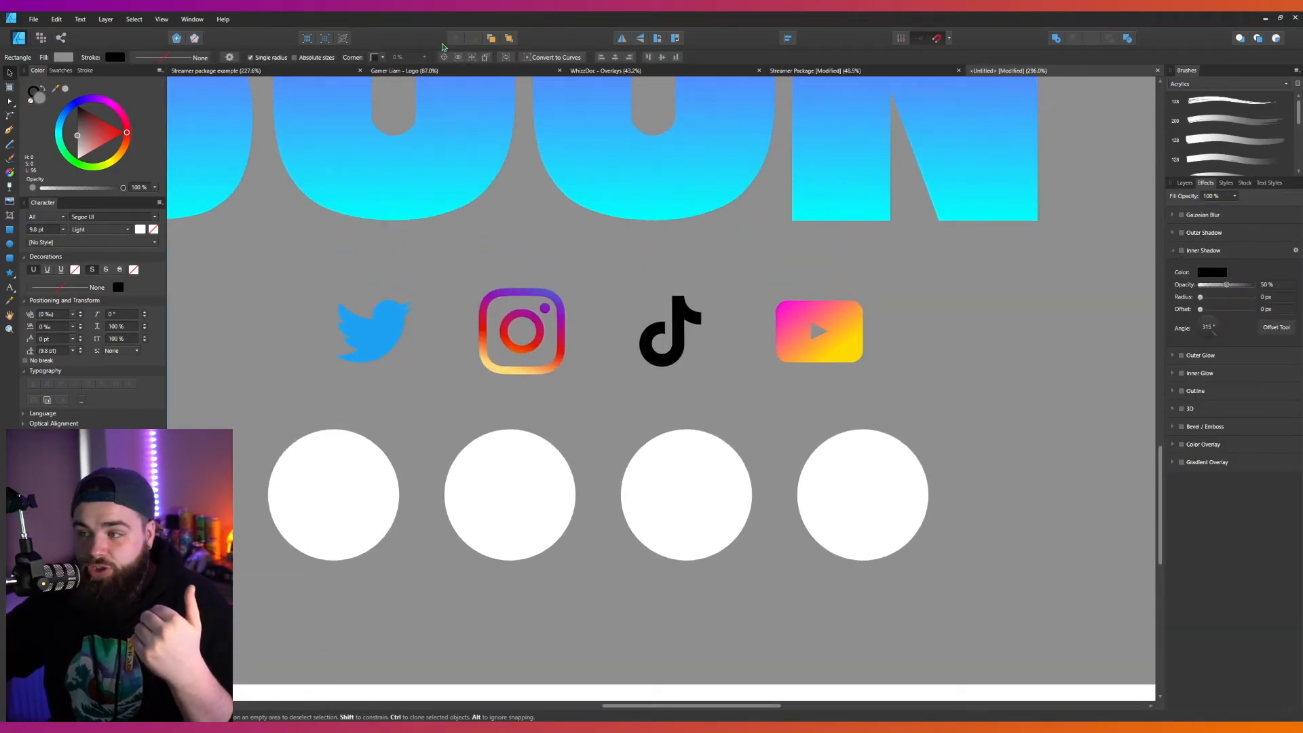
- Apply a Gradient Overlay effect to the Twitter, Instagram and TikTok icons together
left_click(380, 346)
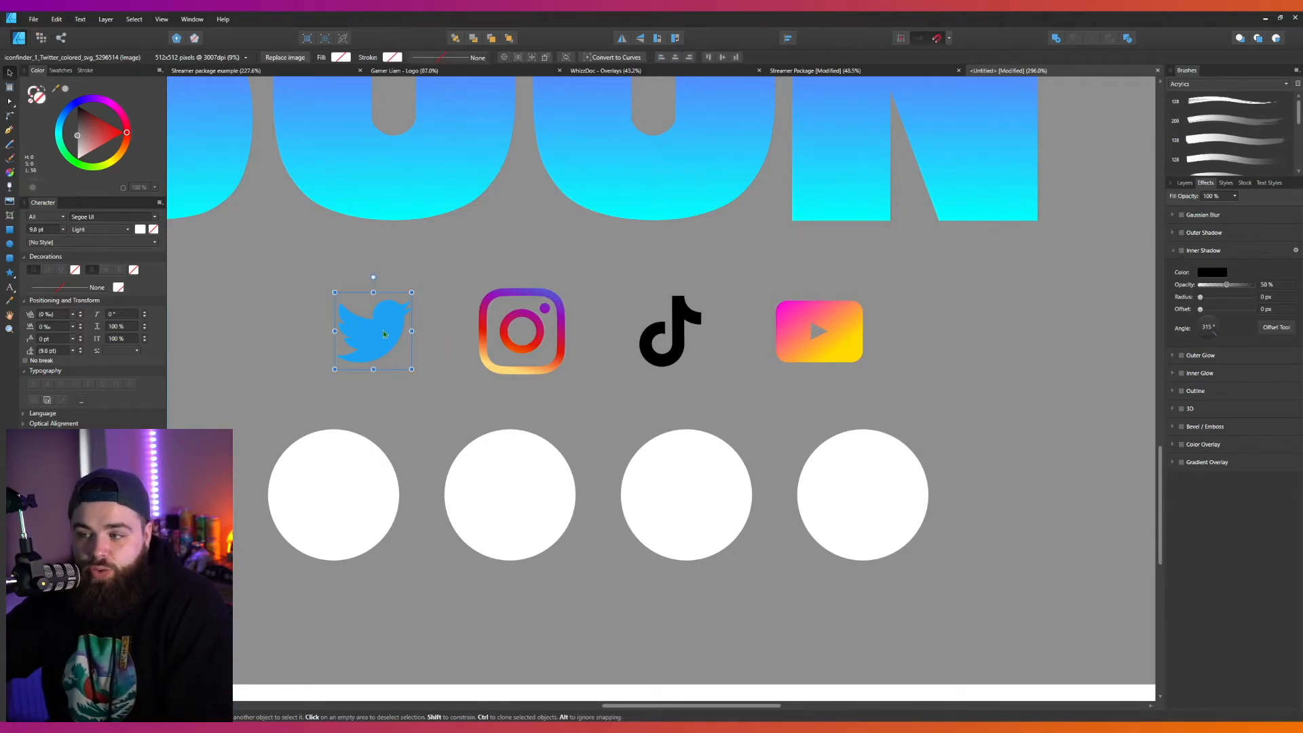
left_click(521, 331, "shift")
left_click(653, 331, "shift")
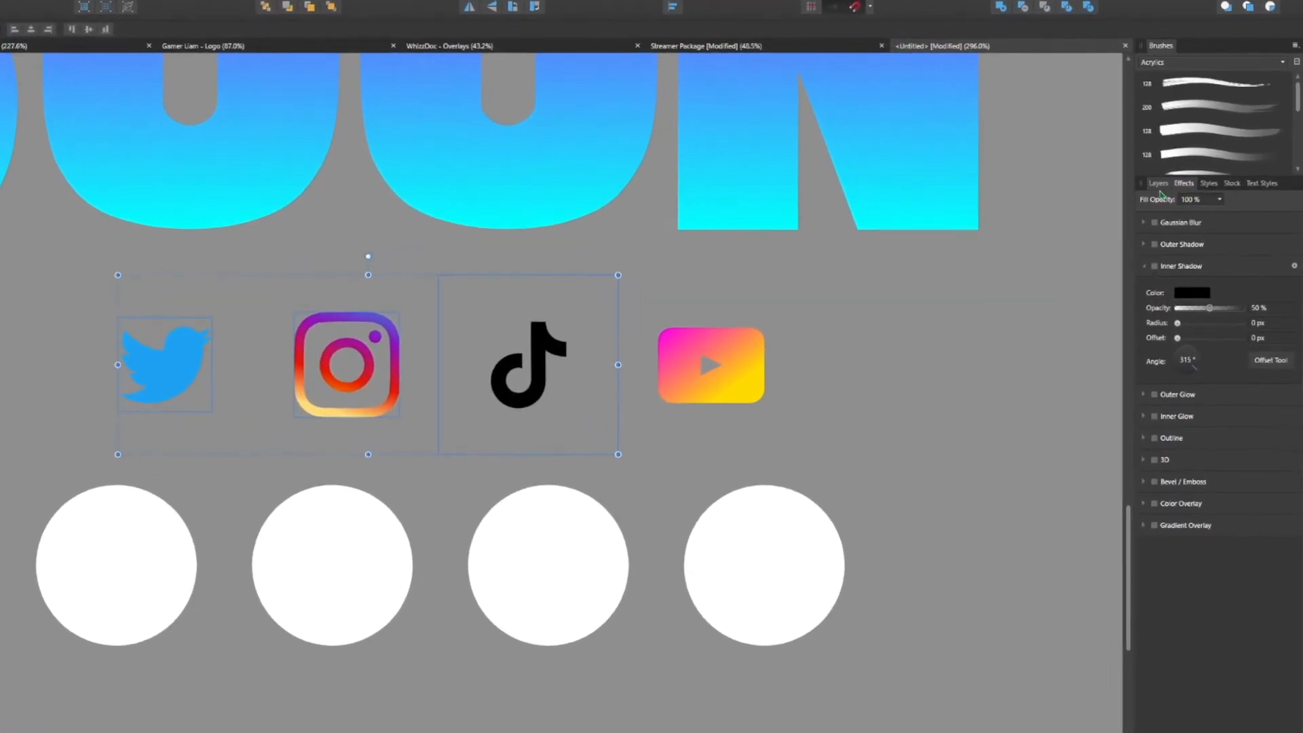
left_click(1184, 183)
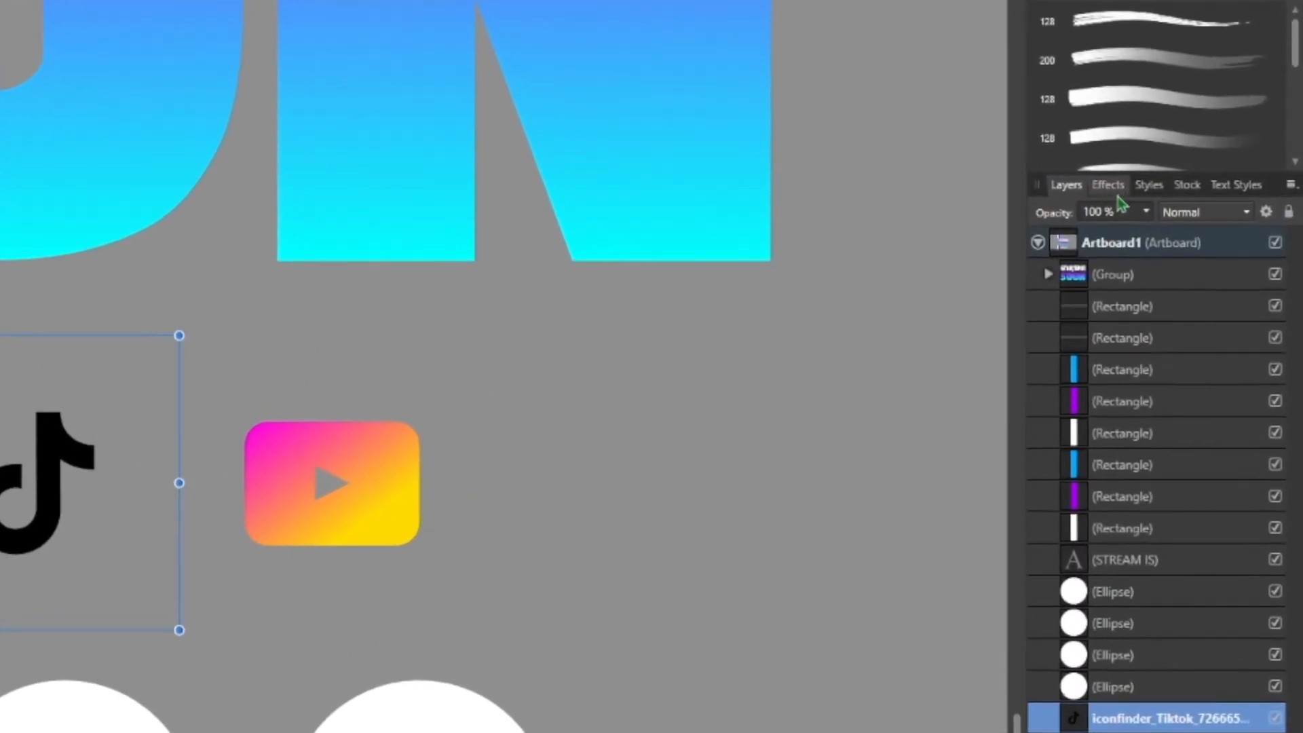
left_click(1112, 186)
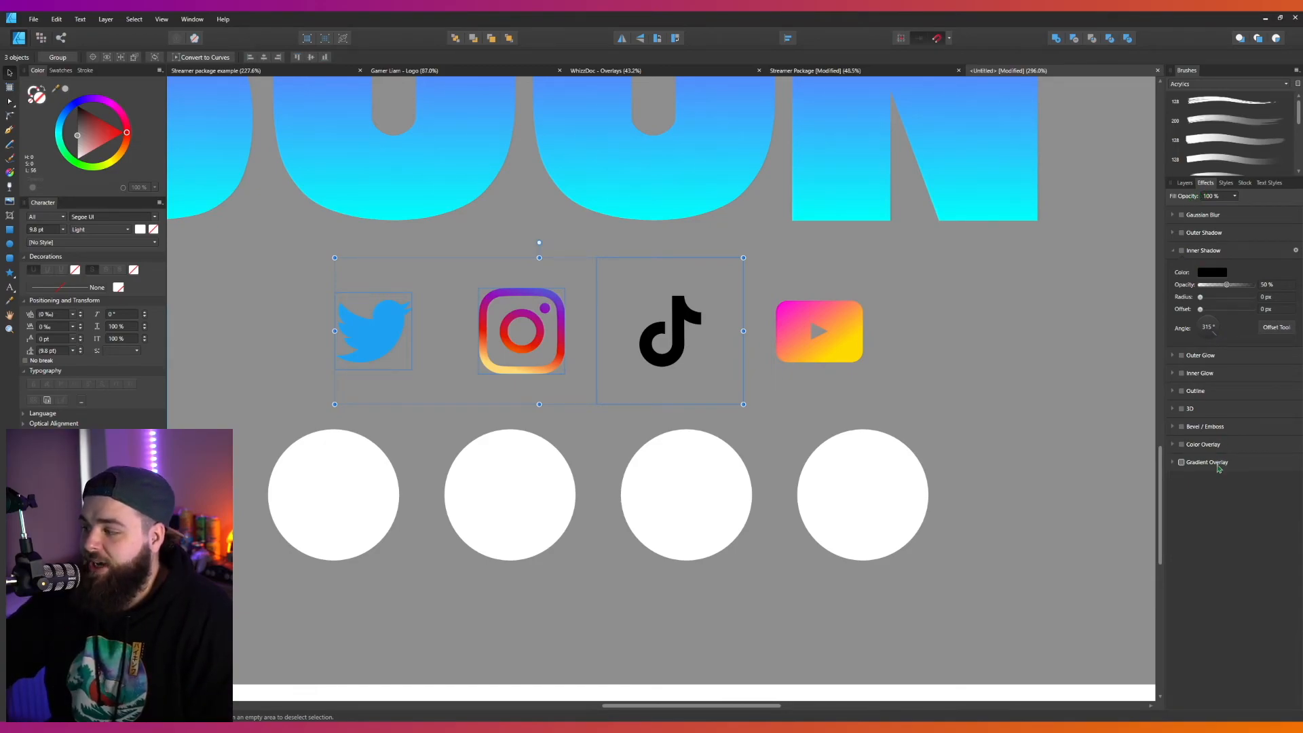
left_click(1182, 462)
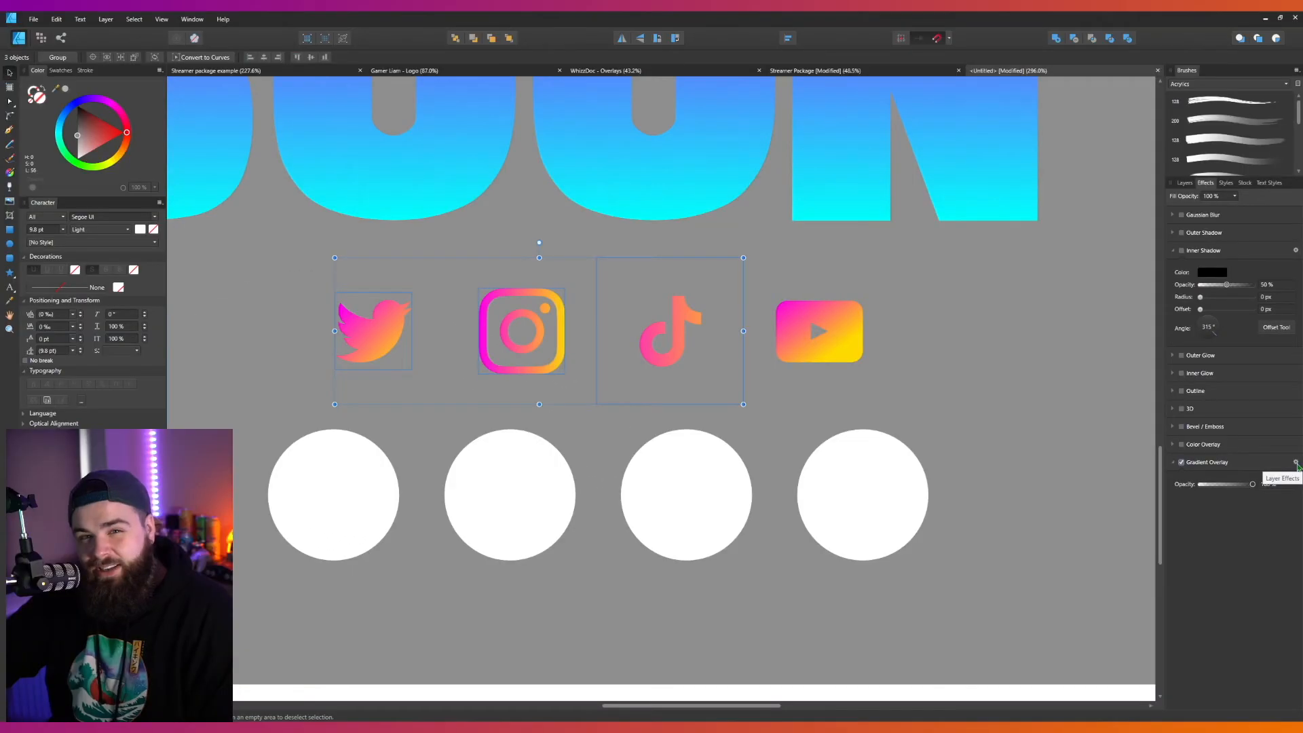
- Recolour the icons' linear gradient overlay to run from purple to cyan
left_click(1296, 462)
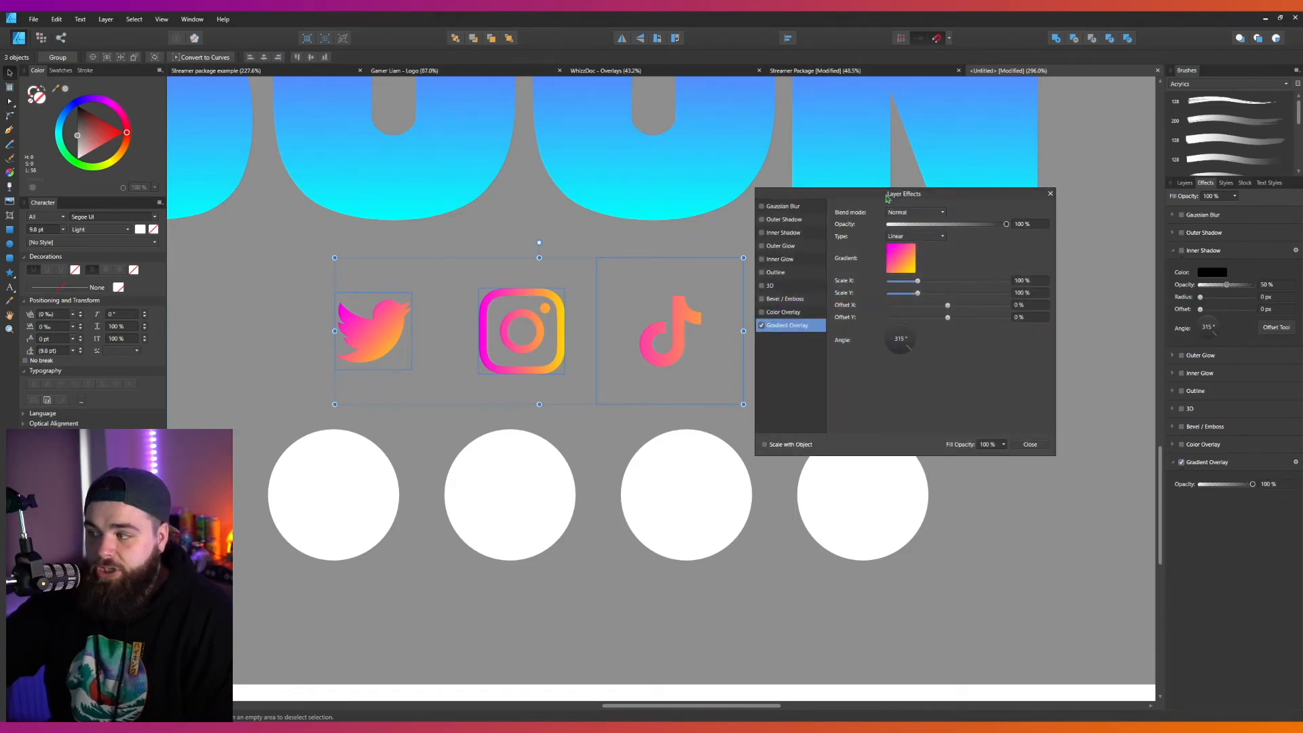
left_click_drag(887, 197, 544, 177)
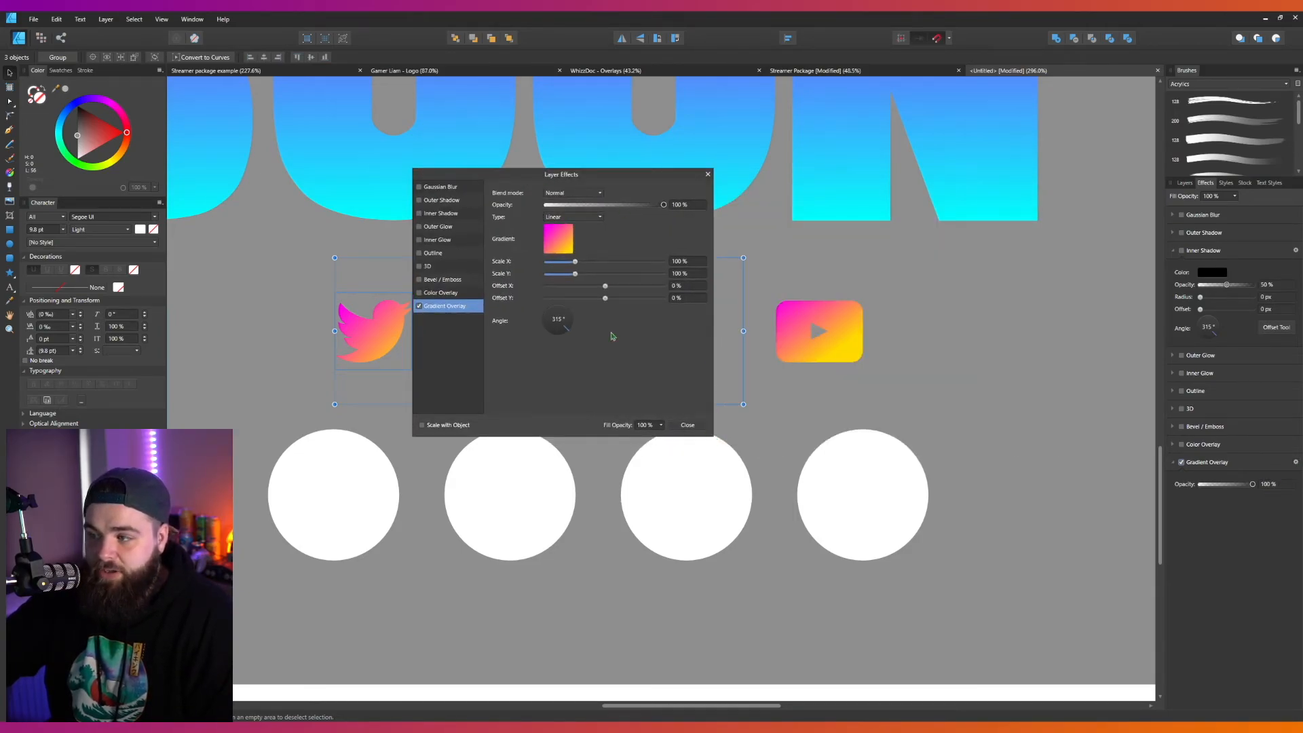
left_click(558, 238)
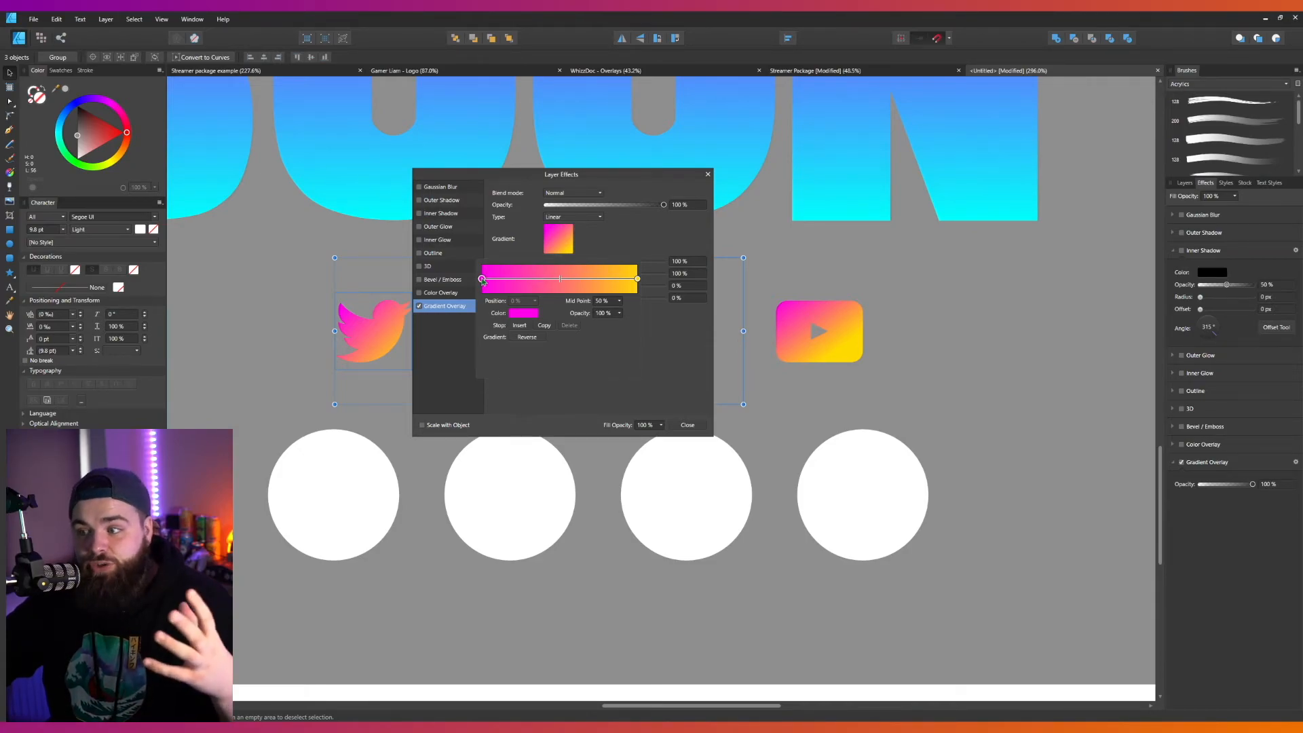
left_click(533, 315)
left_click(526, 347)
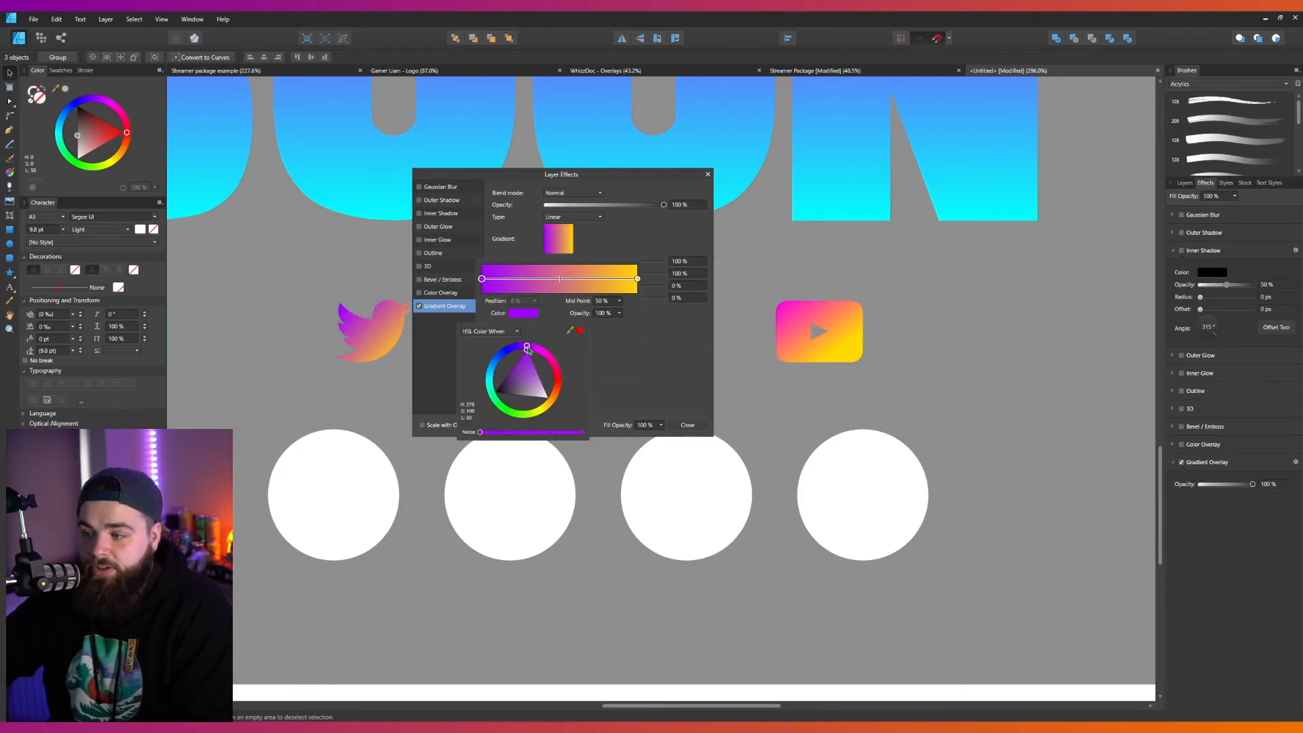
left_click_drag(533, 350, 534, 349)
left_click(638, 279)
left_click(524, 313)
left_click(487, 378)
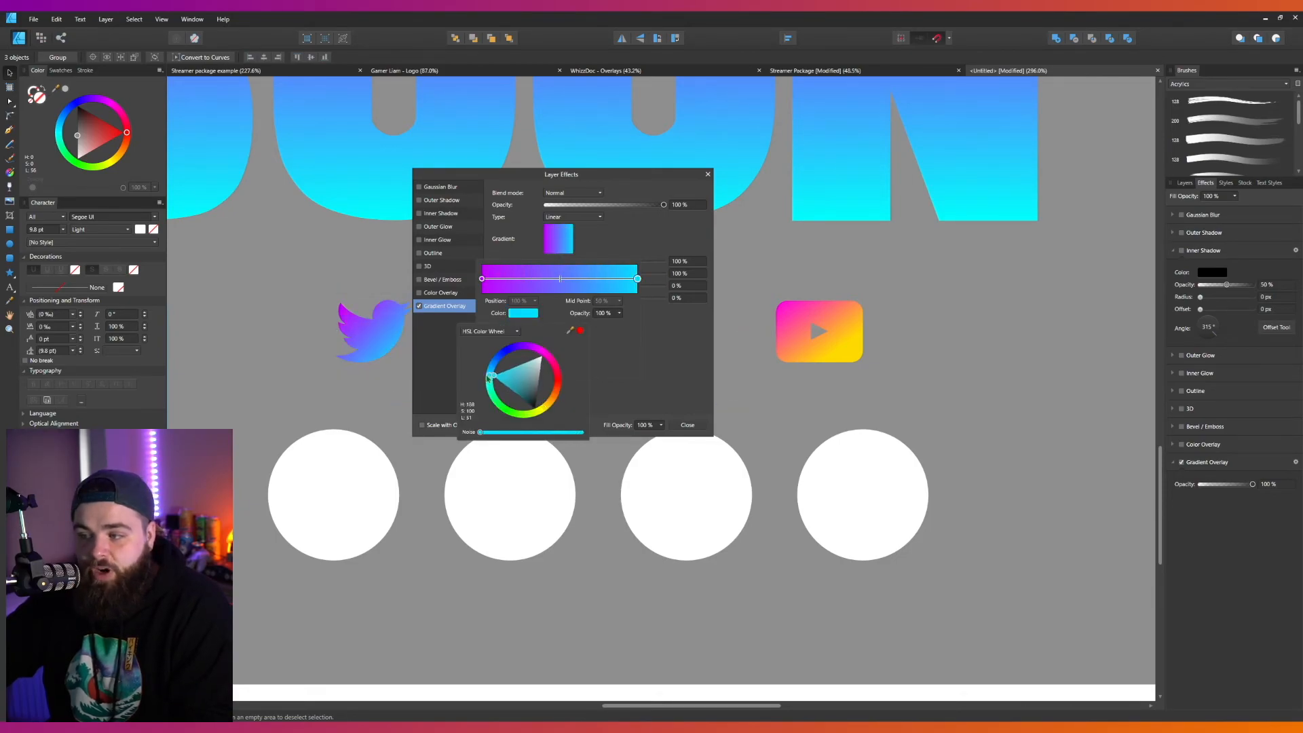
- Place the Twitter, Instagram and TikTok icons on the first, second and third white circles
left_click_drag(372, 331, 332, 481)
left_click_drag(522, 327, 510, 490)
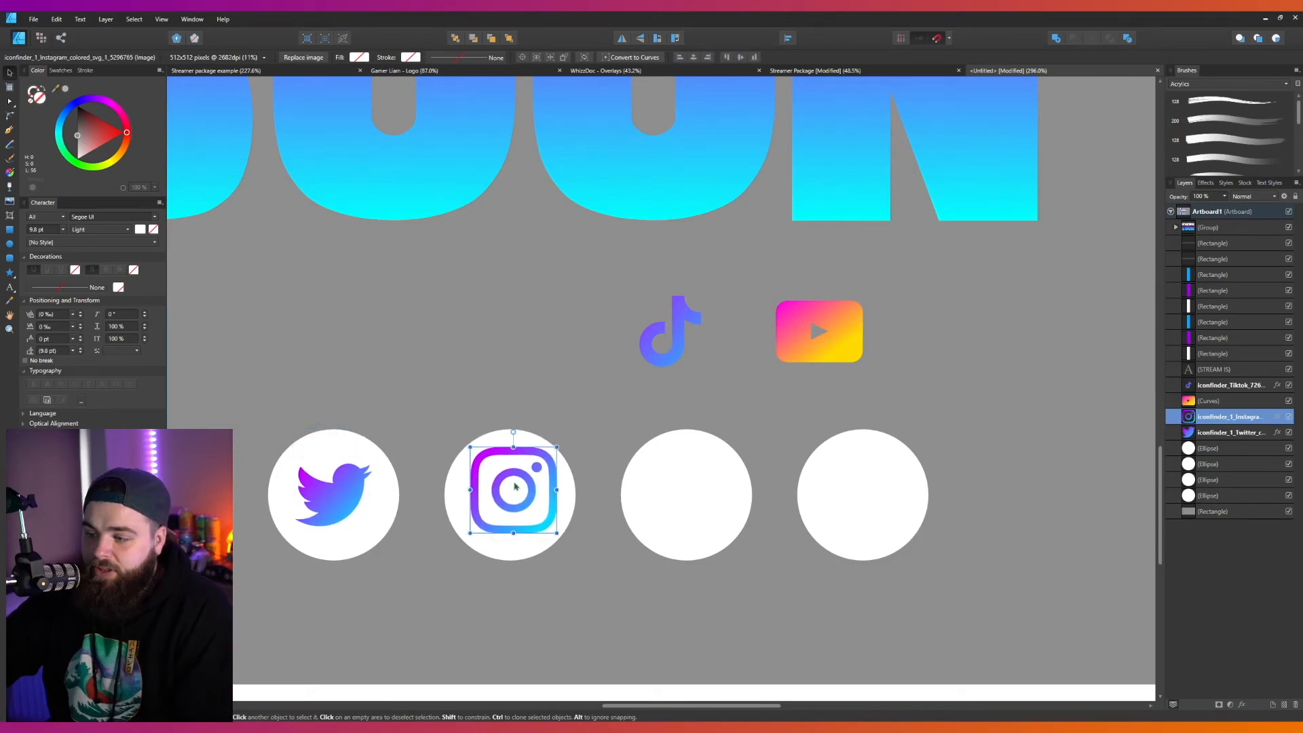
left_click_drag(666, 328, 681, 492)
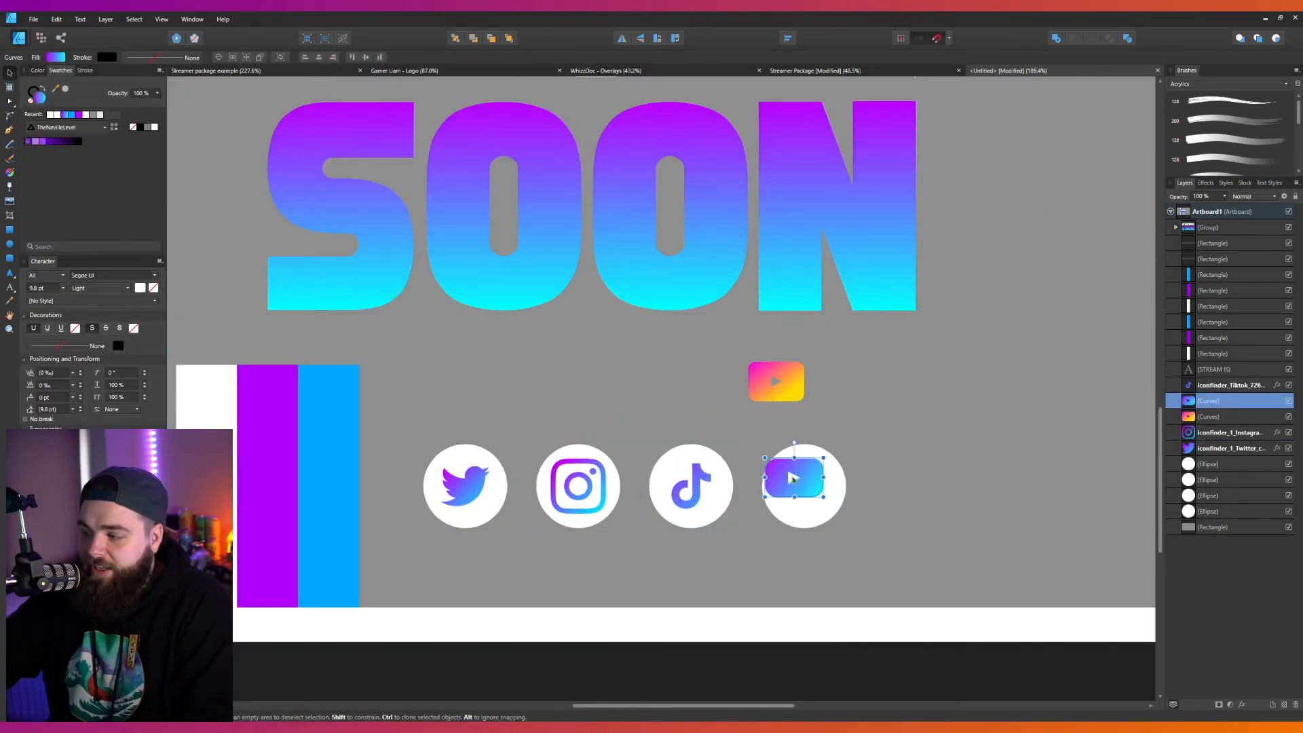
- Centre the purple-to-cyan YouTube icon on the fourth circle and delete the leftover pink-yellow YouTube icon
left_click_drag(802, 481, 803, 486)
left_click(799, 424)
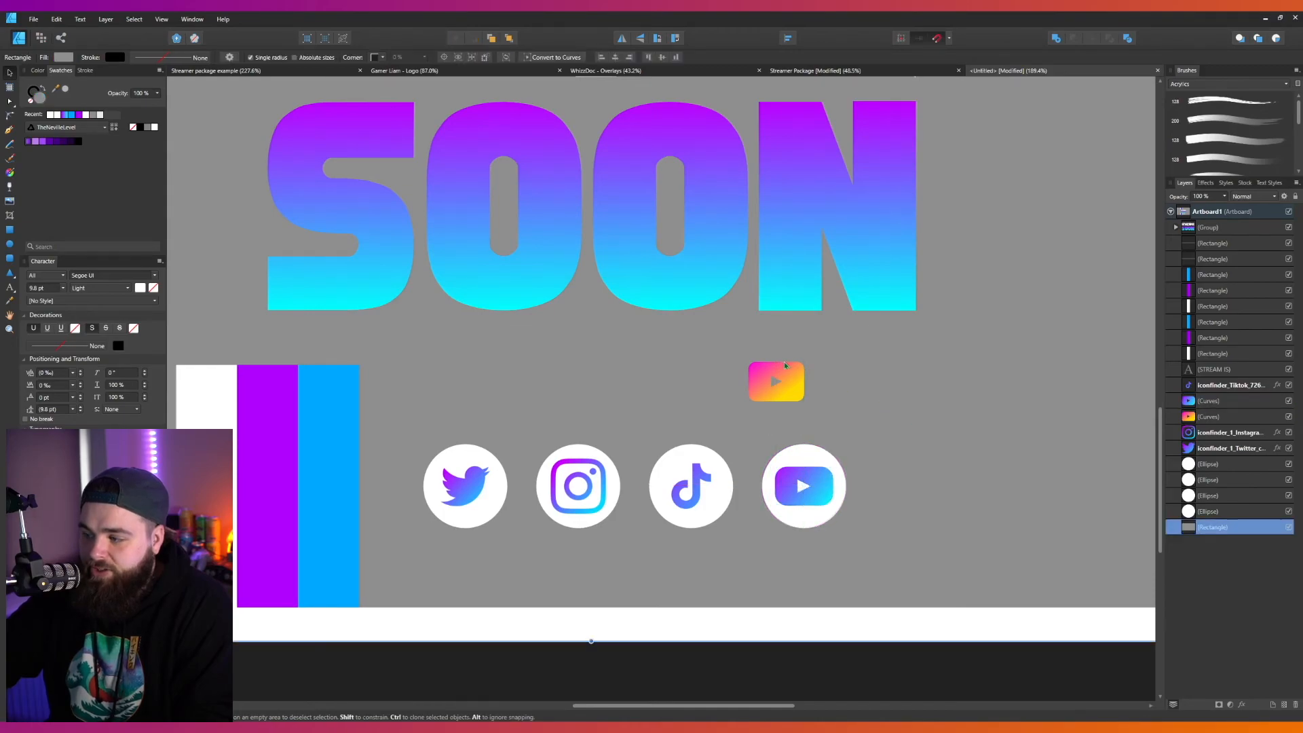
left_click(796, 392)
key("Delete")
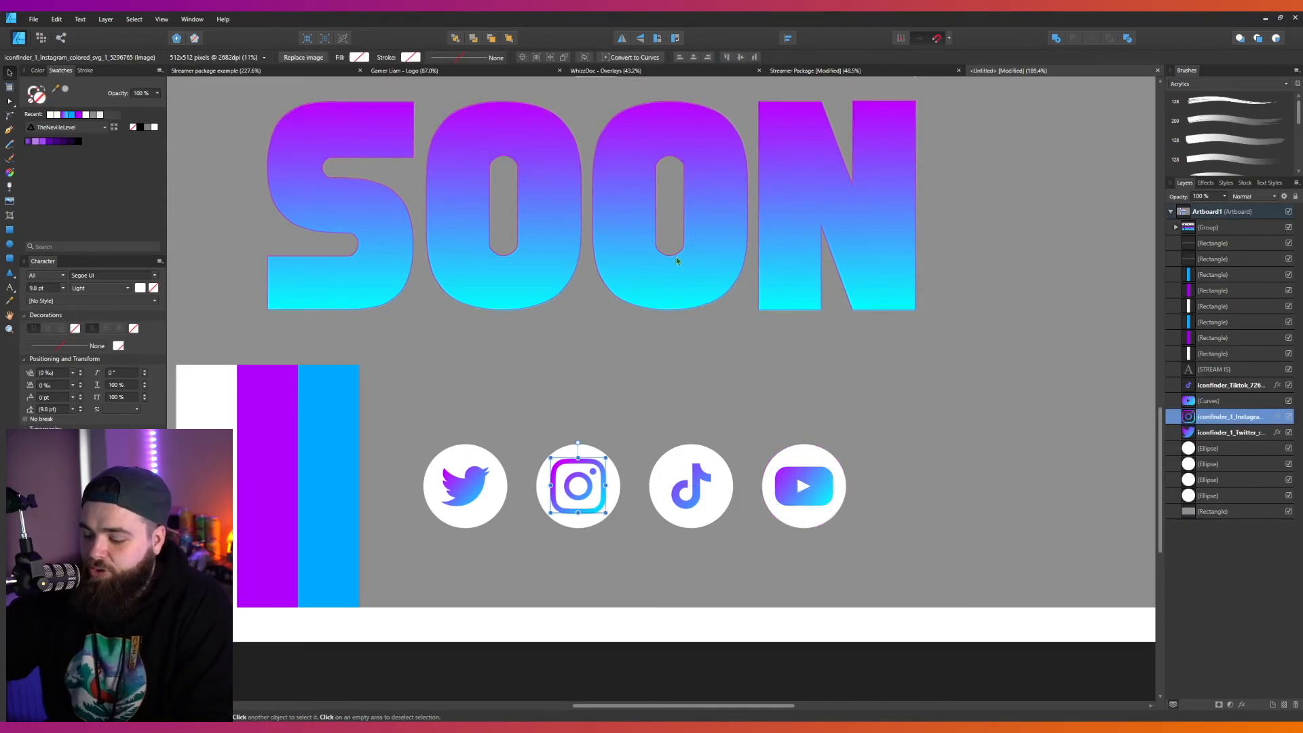
key("ctrl+0")
left_click(671, 102)
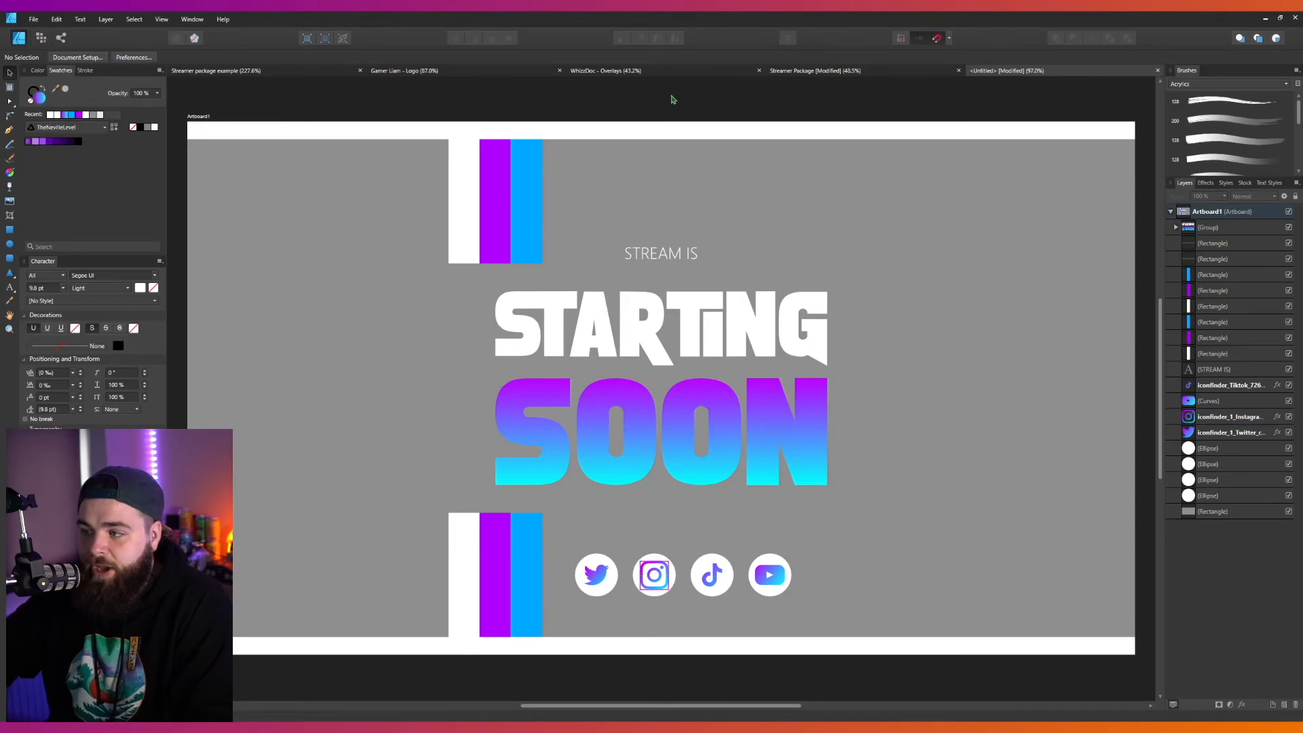